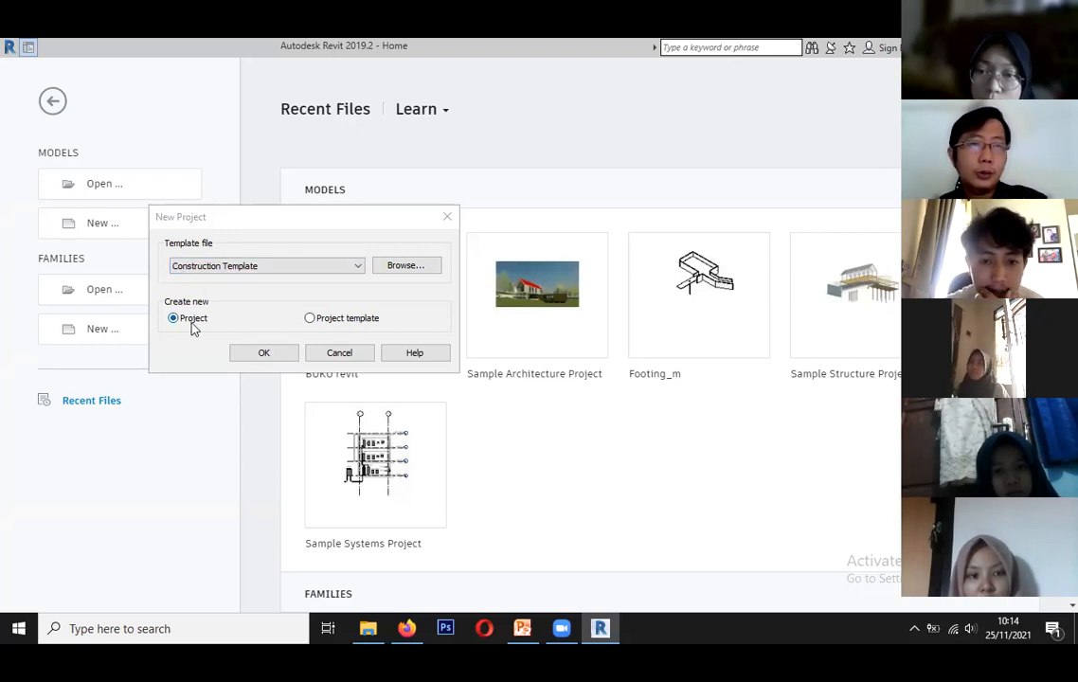
Create a new project from the Construction Template.
click(262, 353)
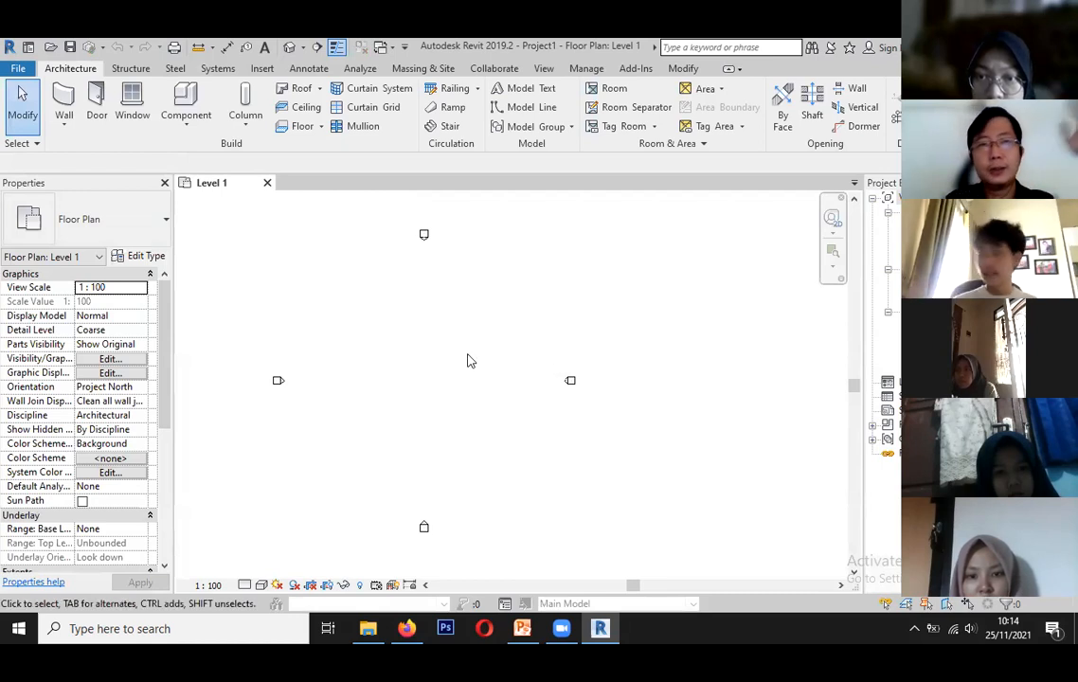
scroll(471, 361, down, 1)
scroll(474, 362, down, 3)
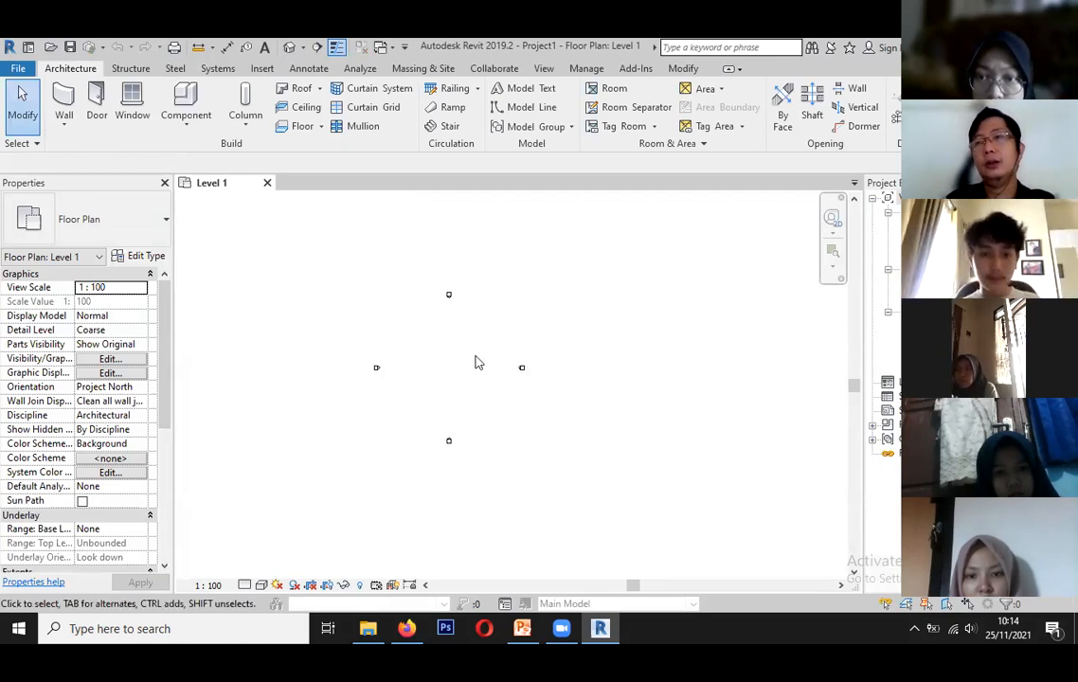
scroll(477, 363, up, 3)
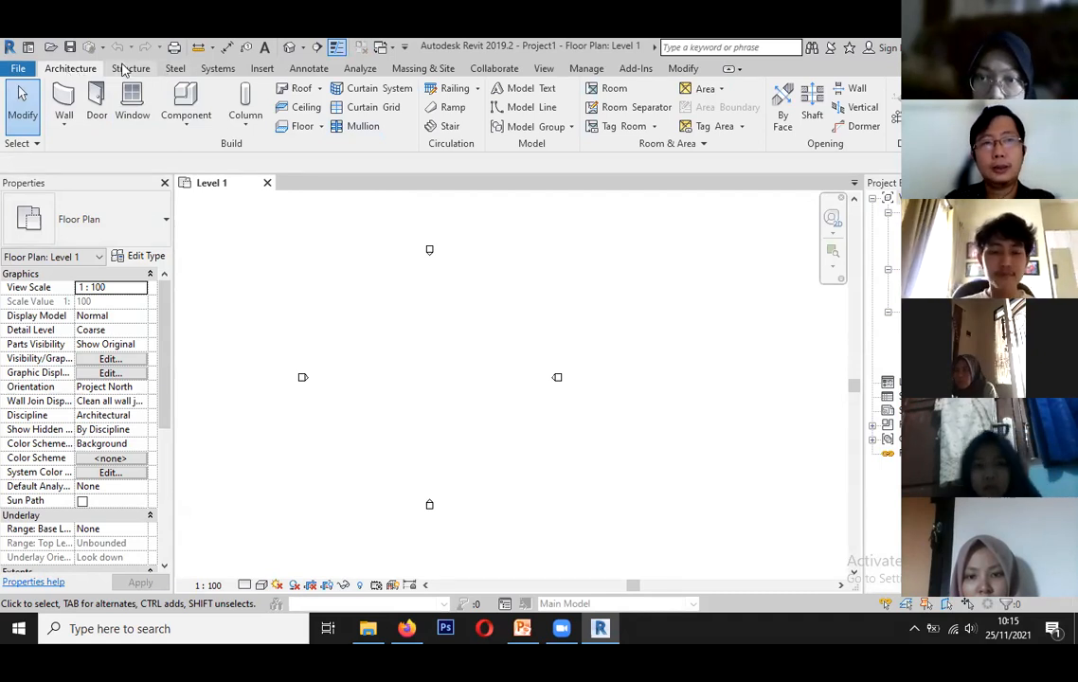
click(212, 72)
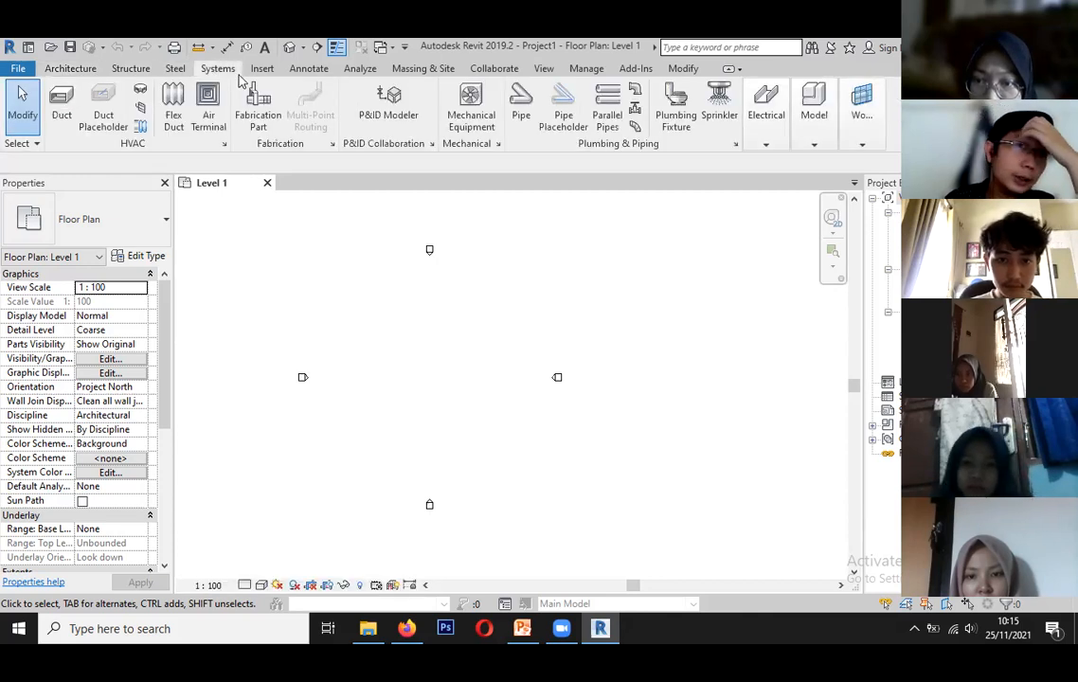
click(804, 138)
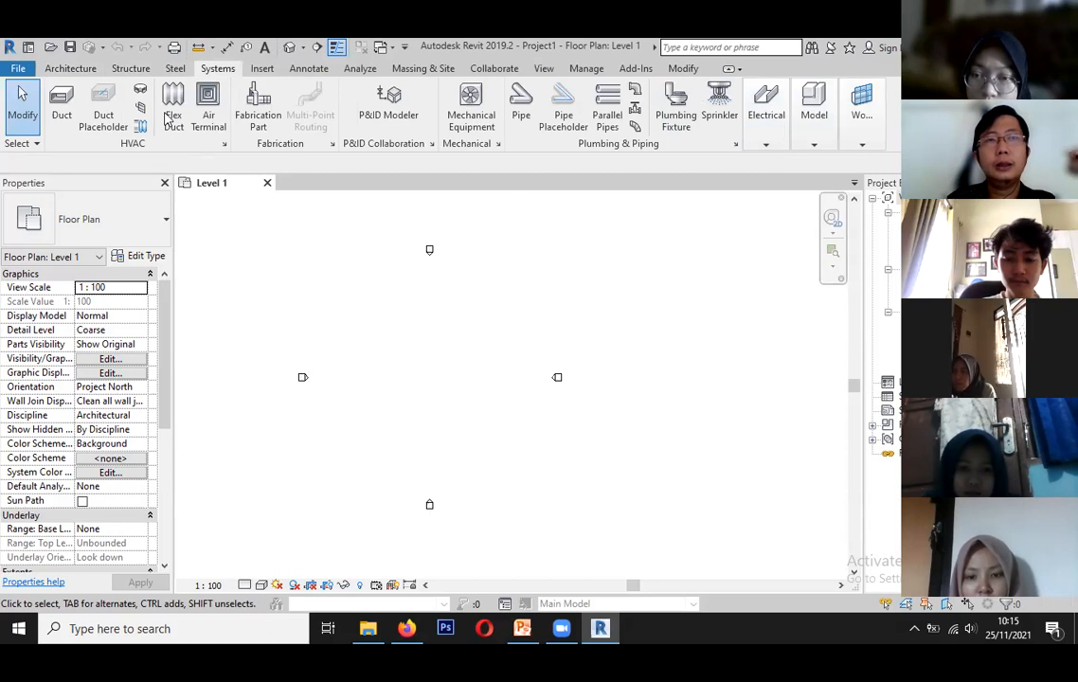
click(70, 69)
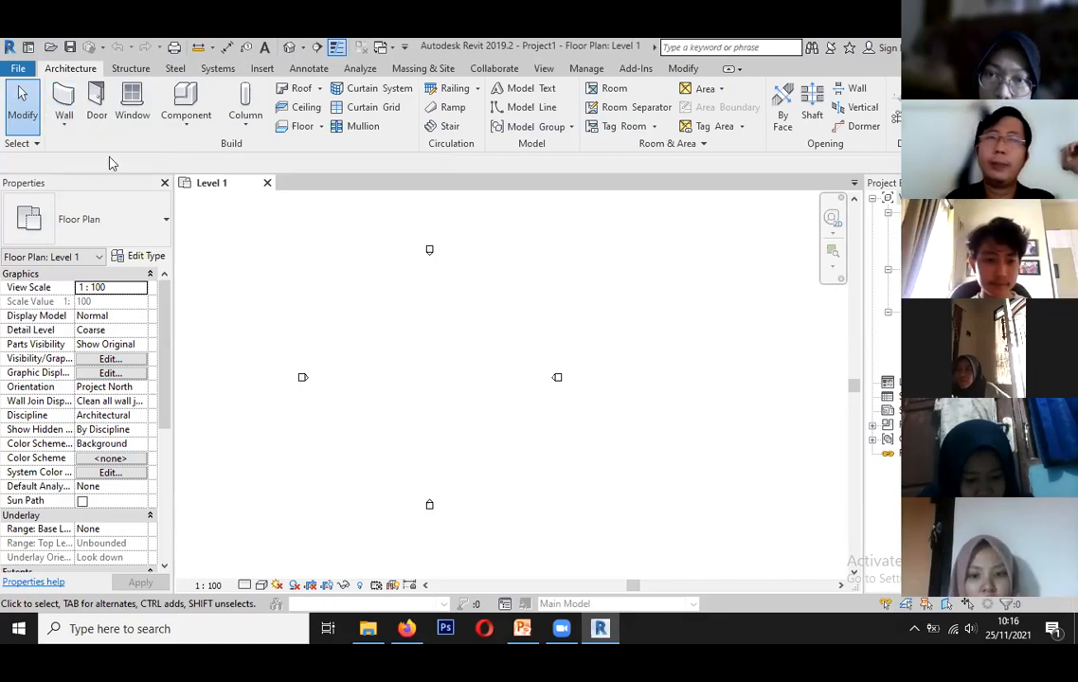
Start an architectural wall and choose the Basic Wall type Generic - 150mm.
click(67, 130)
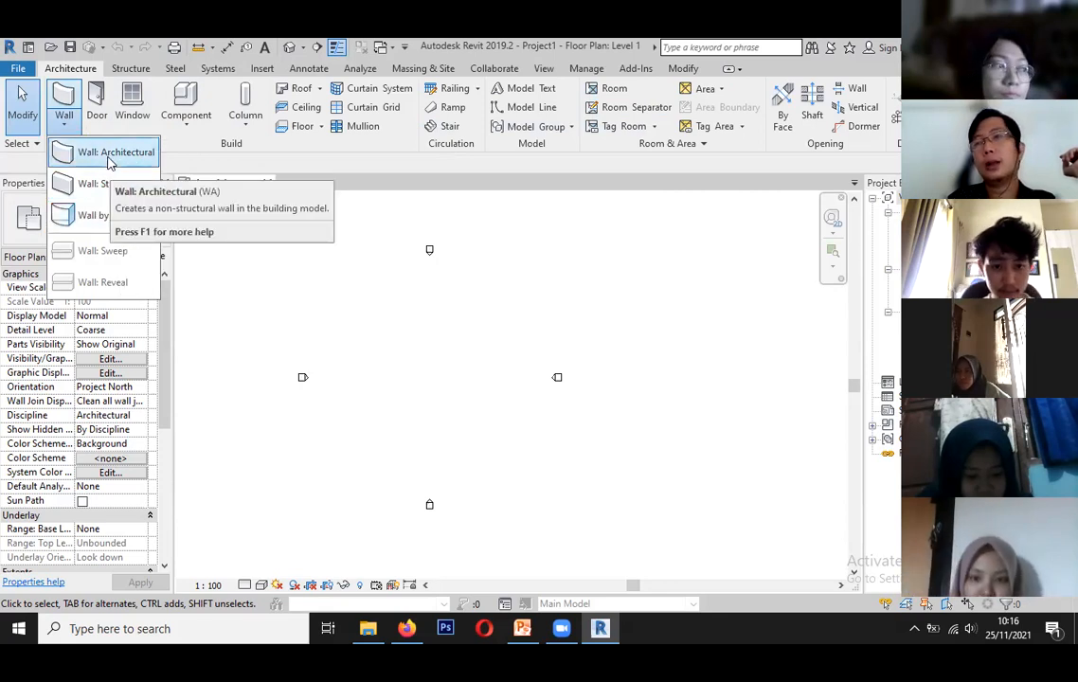
key(Escape)
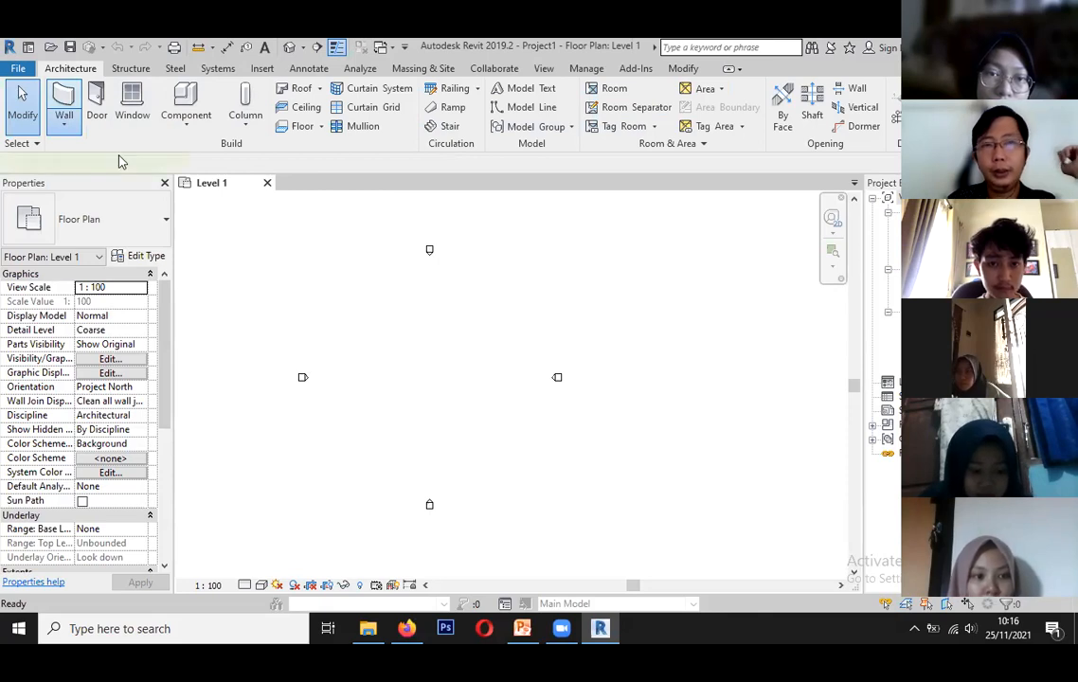
key(w)
key(a)
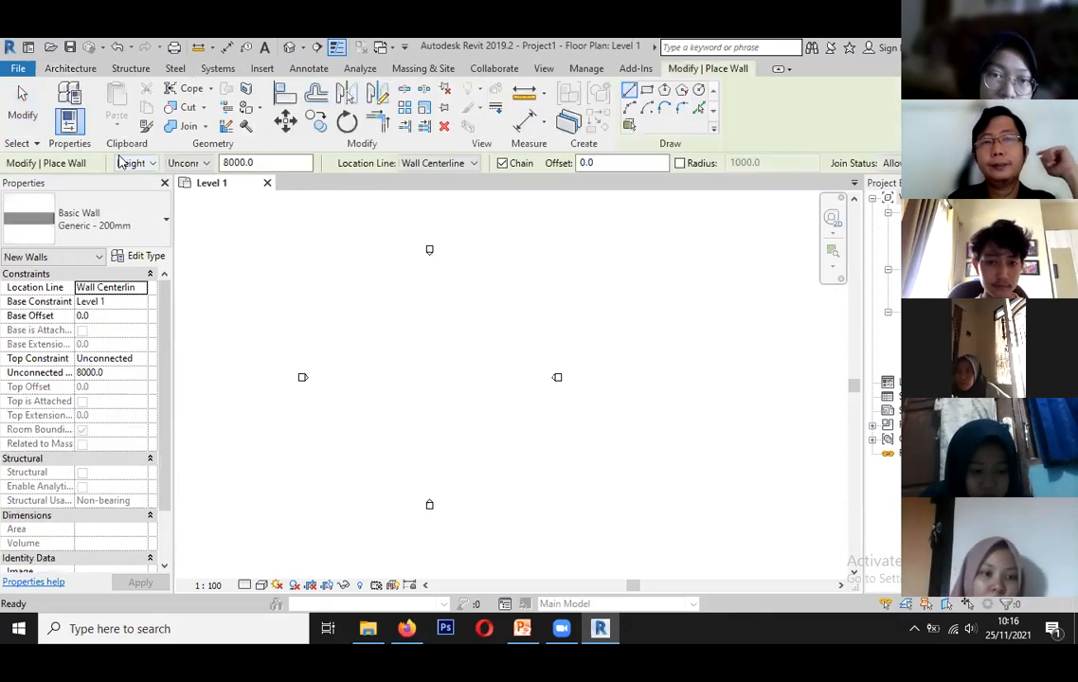
click(148, 227)
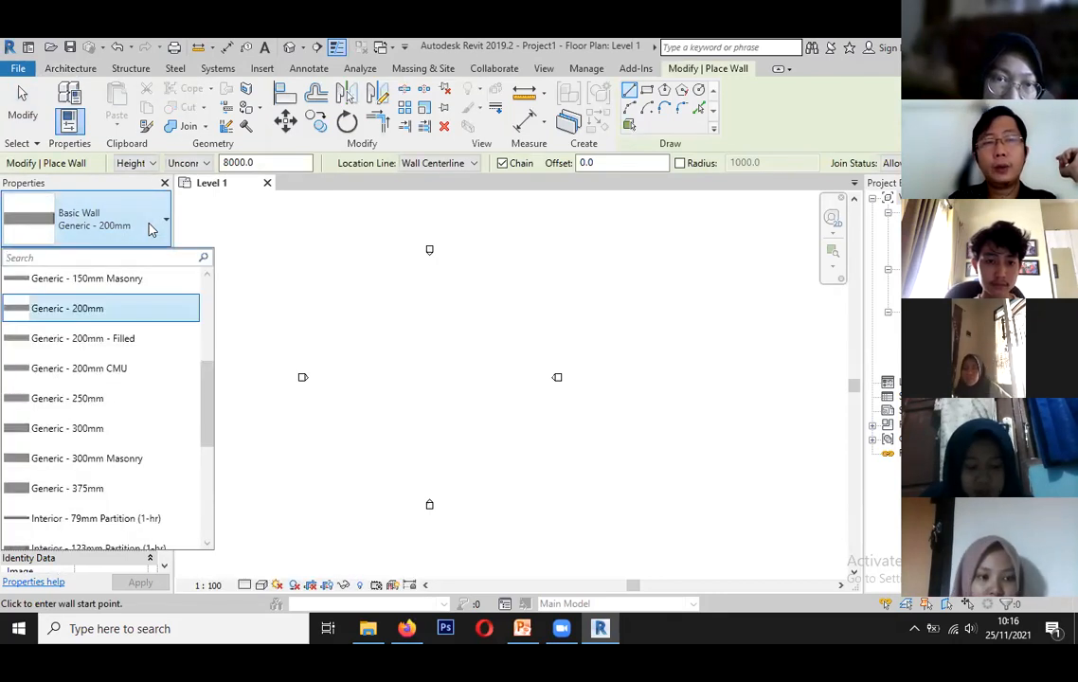
scroll(80, 322, up, 4)
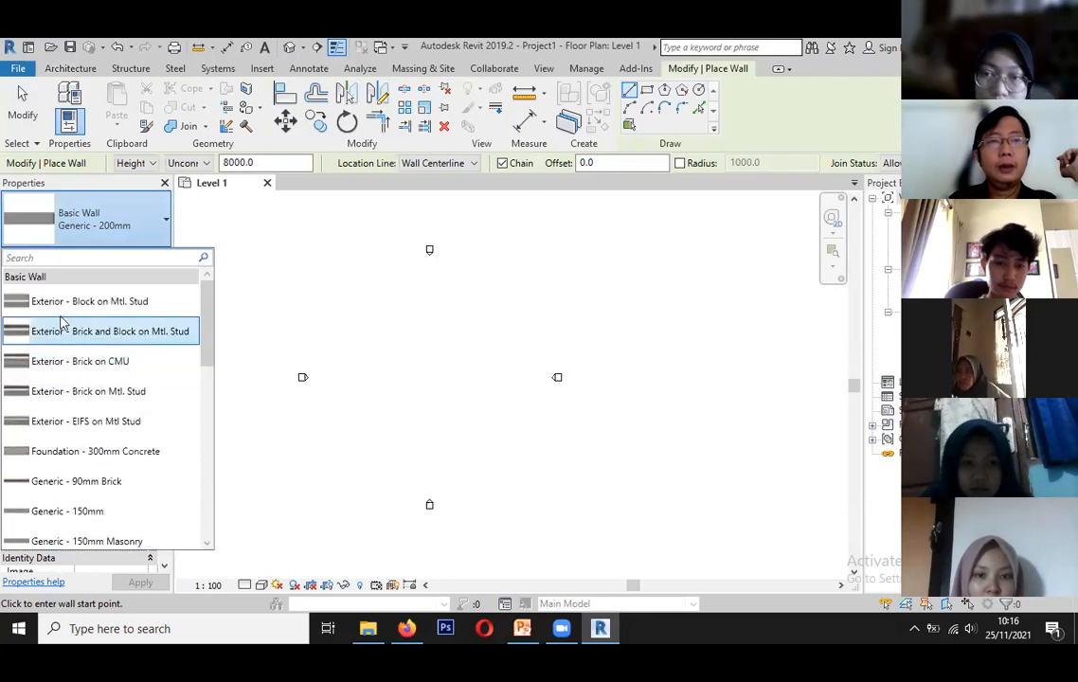
scroll(76, 408, down, 1)
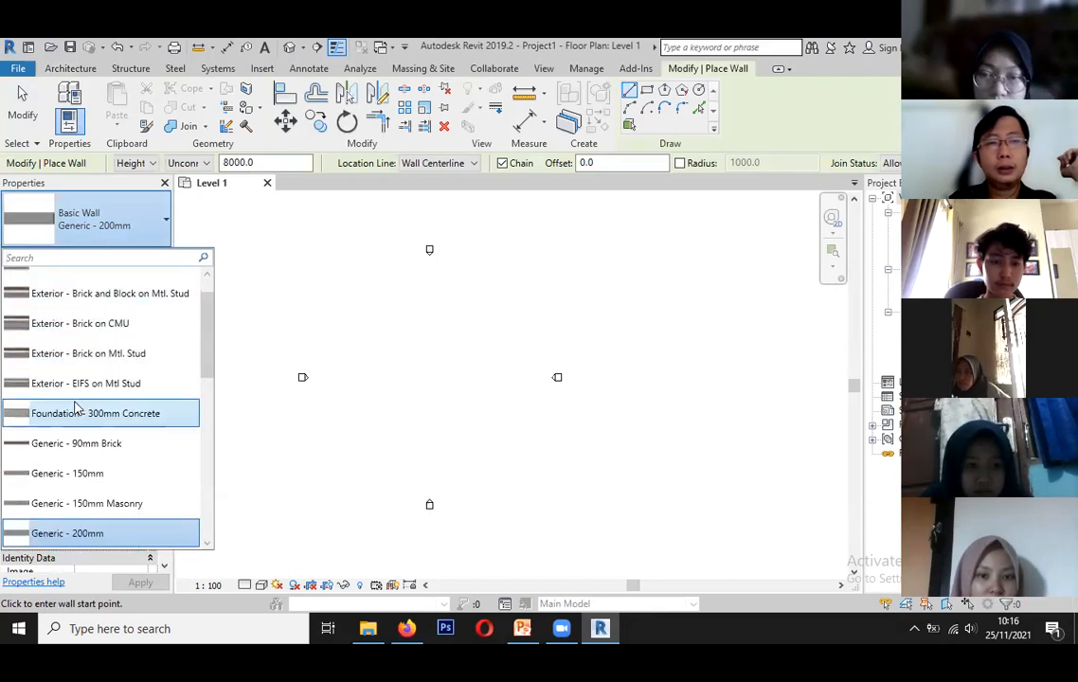
scroll(86, 470, down, 1)
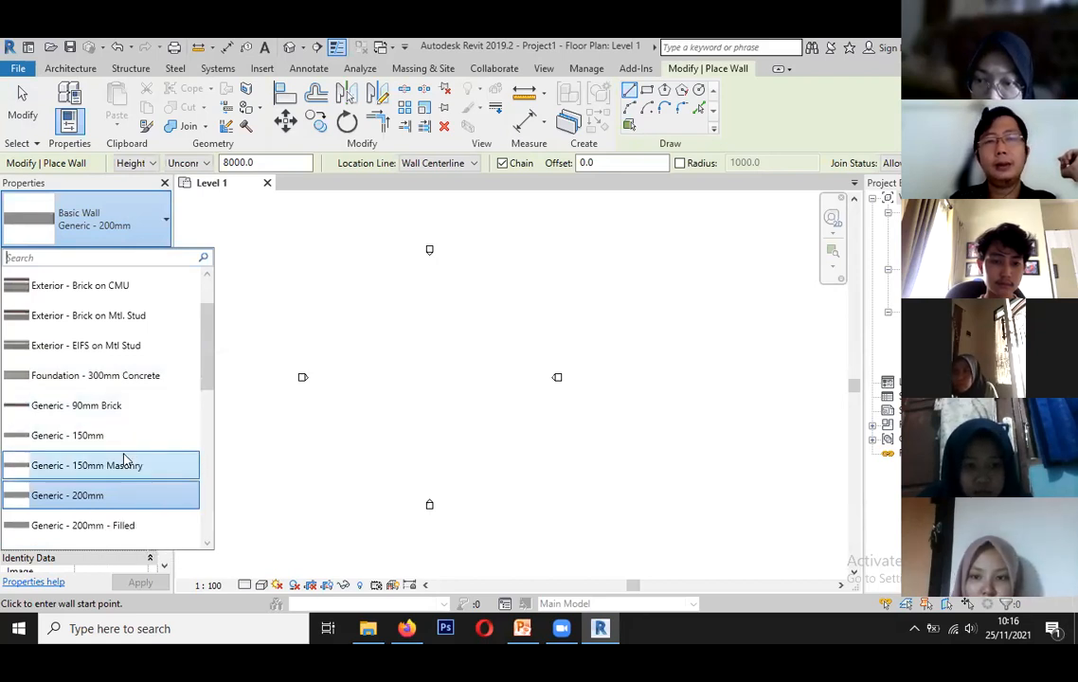
scroll(121, 455, up, 3)
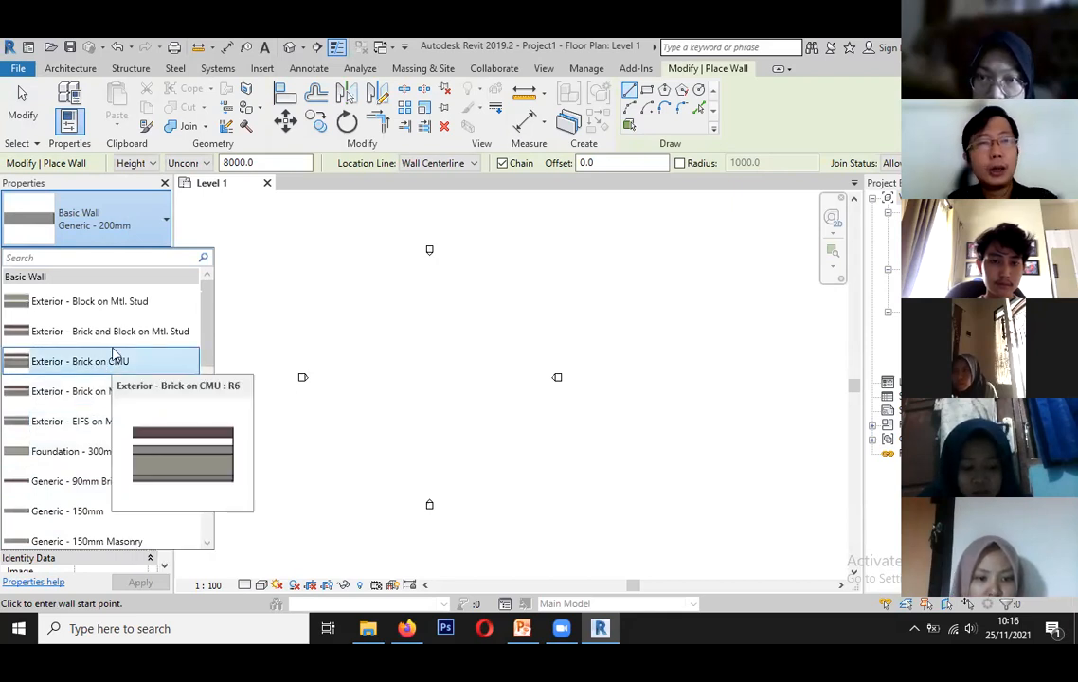
scroll(113, 352, down, 5)
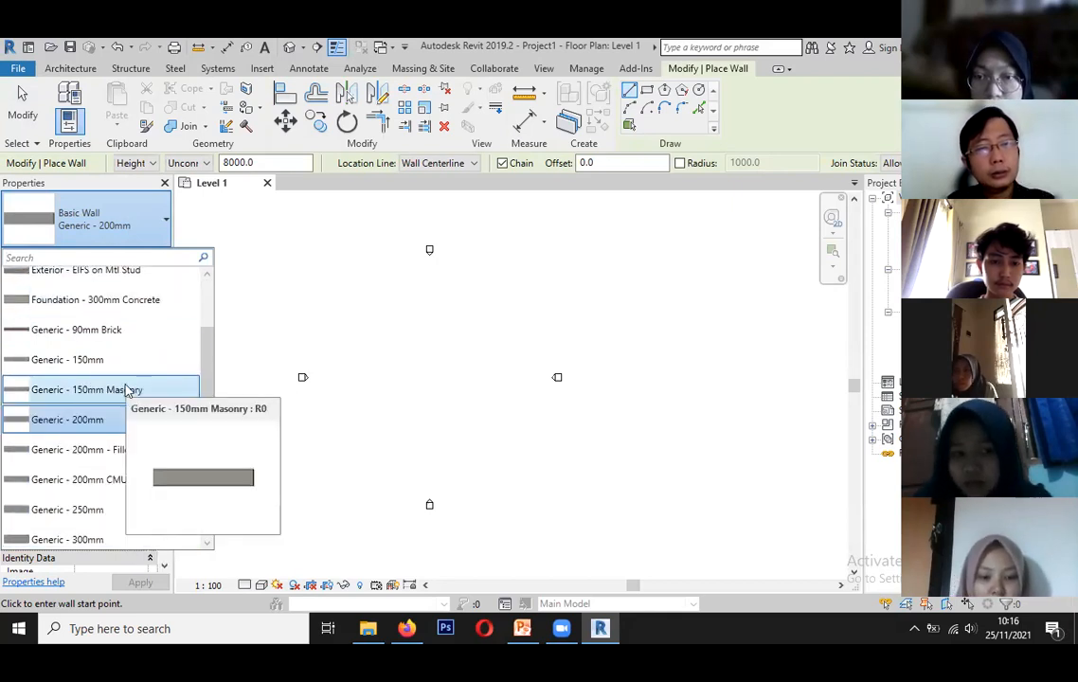
scroll(128, 389, down, 8)
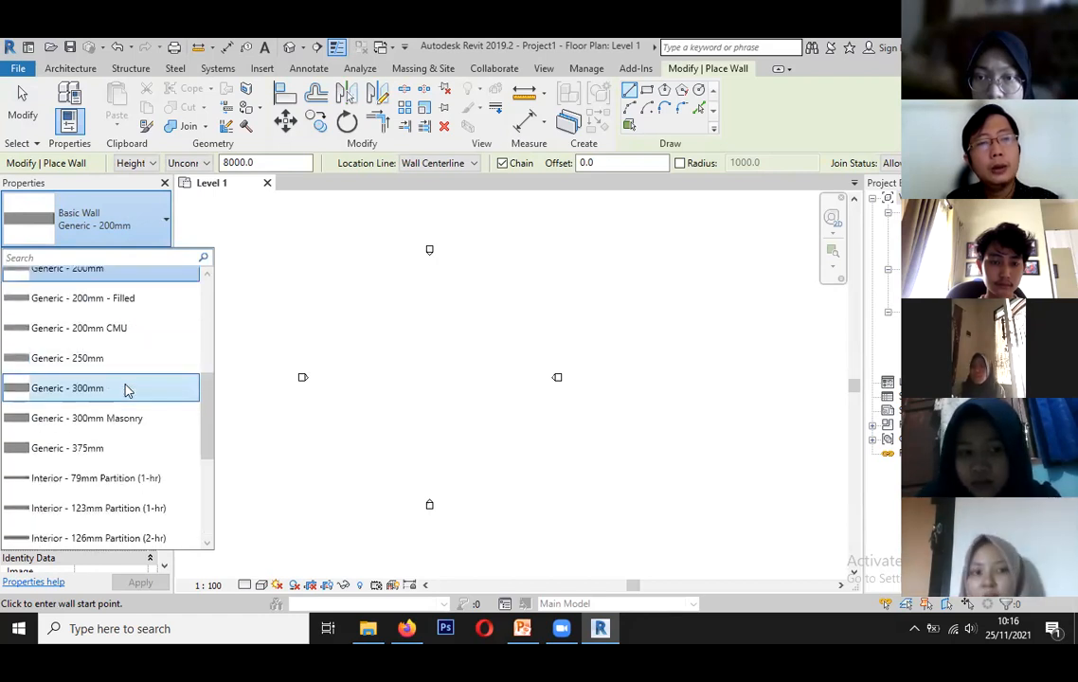
scroll(126, 386, down, 5)
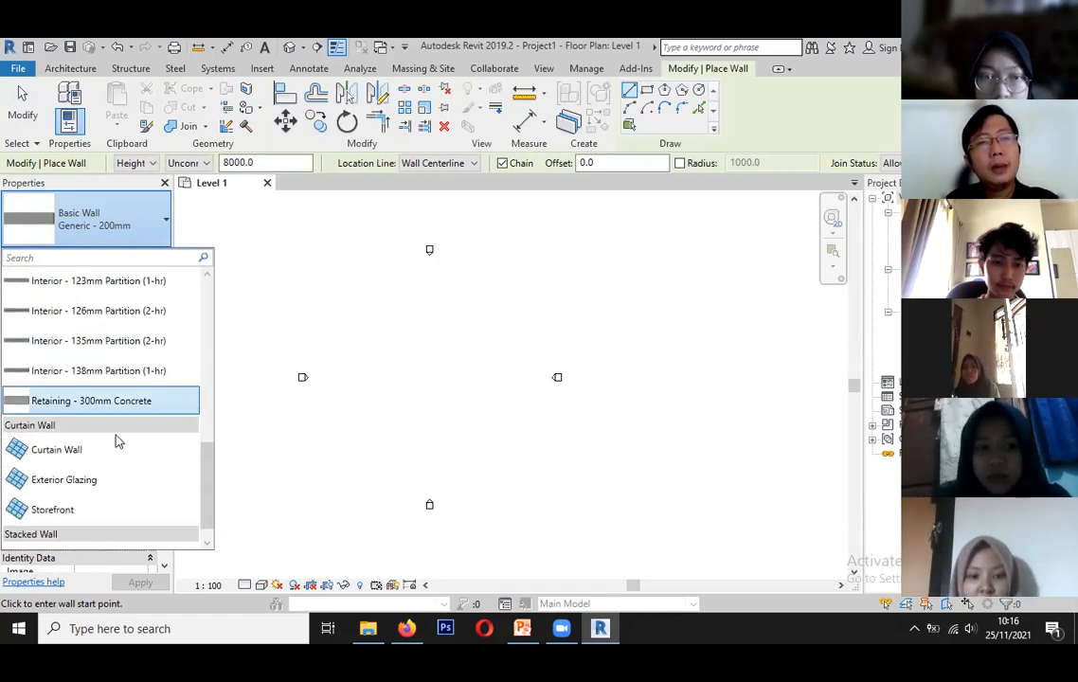
scroll(118, 442, up, 4)
scroll(116, 442, up, 12)
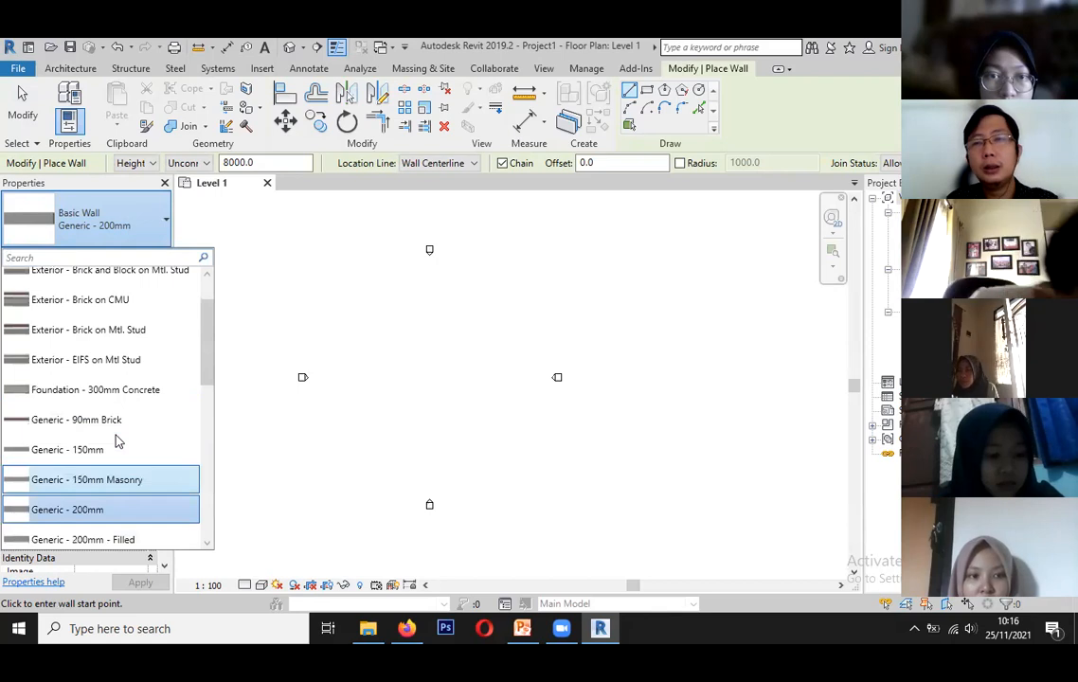
scroll(116, 441, up, 2)
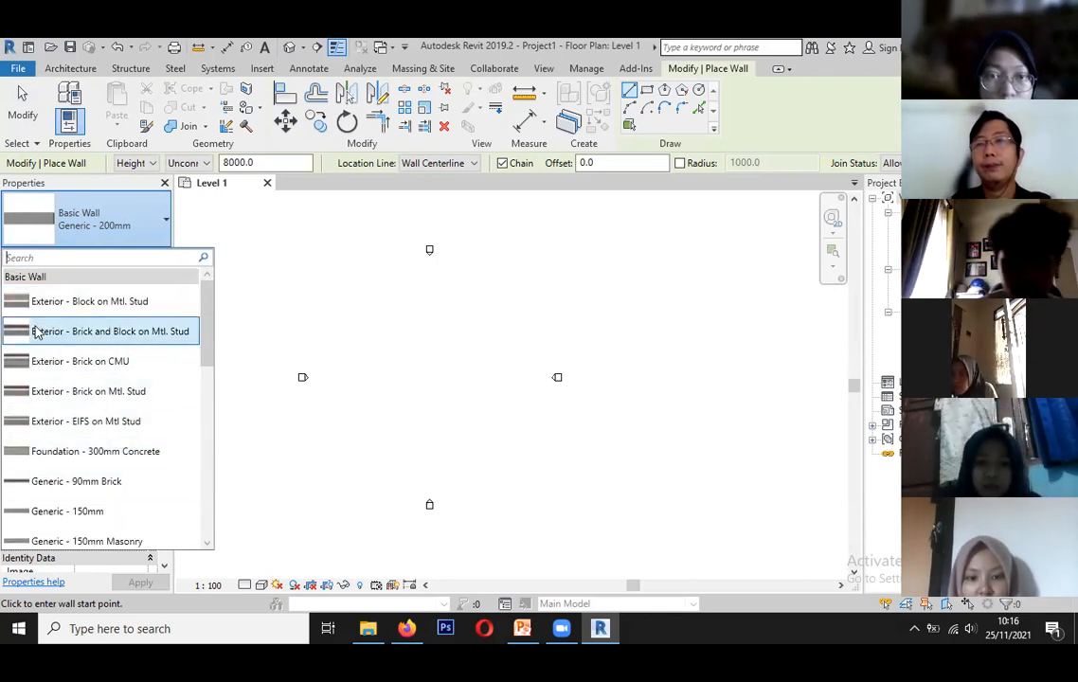
scroll(106, 343, down, 1)
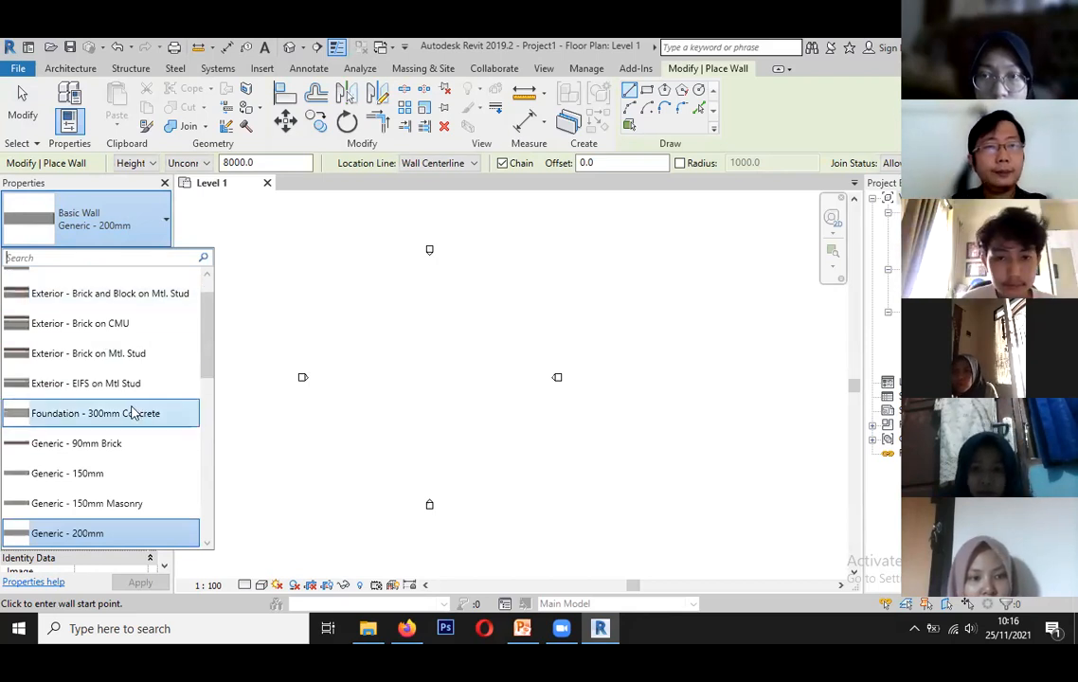
scroll(133, 412, down, 1)
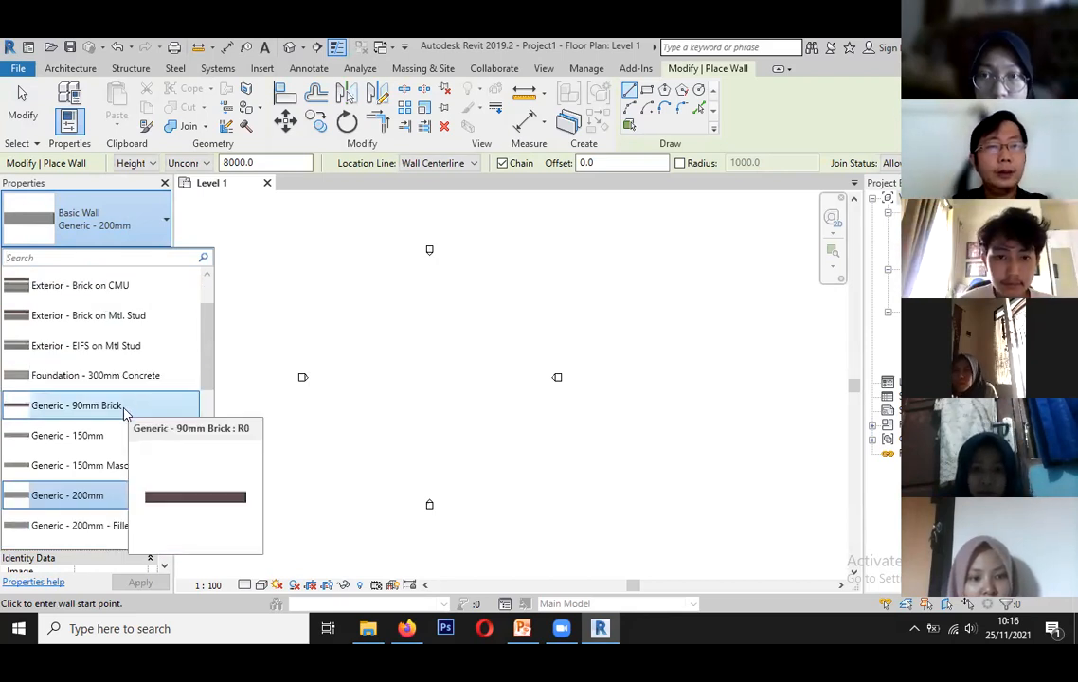
click(59, 436)
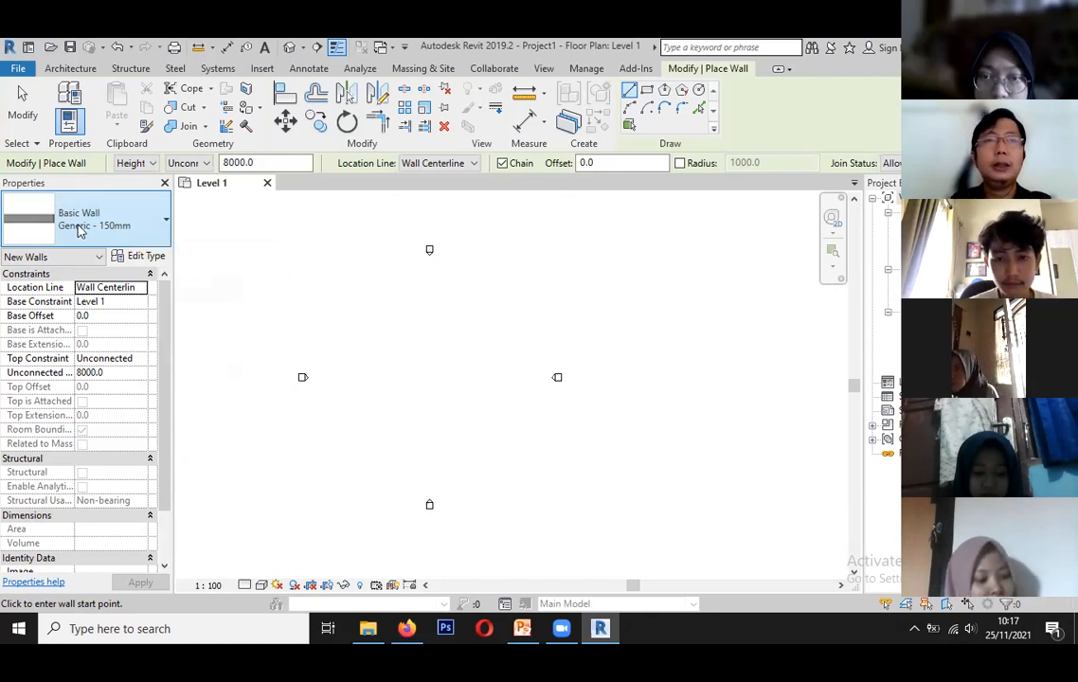
Duplicate the Generic - 150mm wall type under the name "dinding batu bata 12 cm".
click(142, 261)
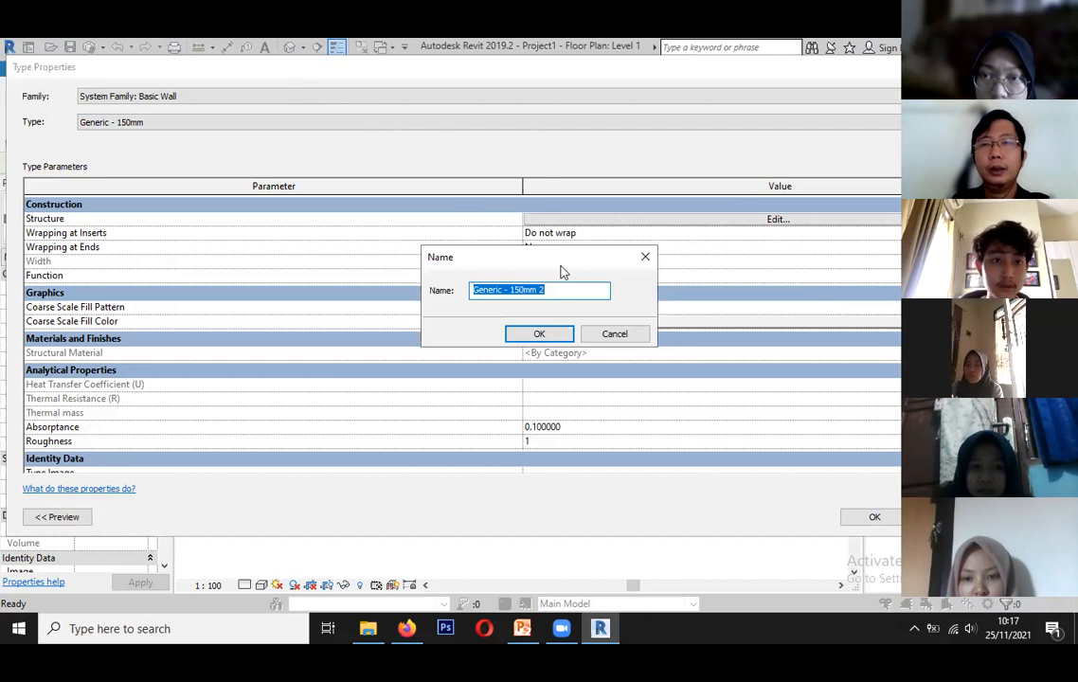
drag(559, 263, 361, 200)
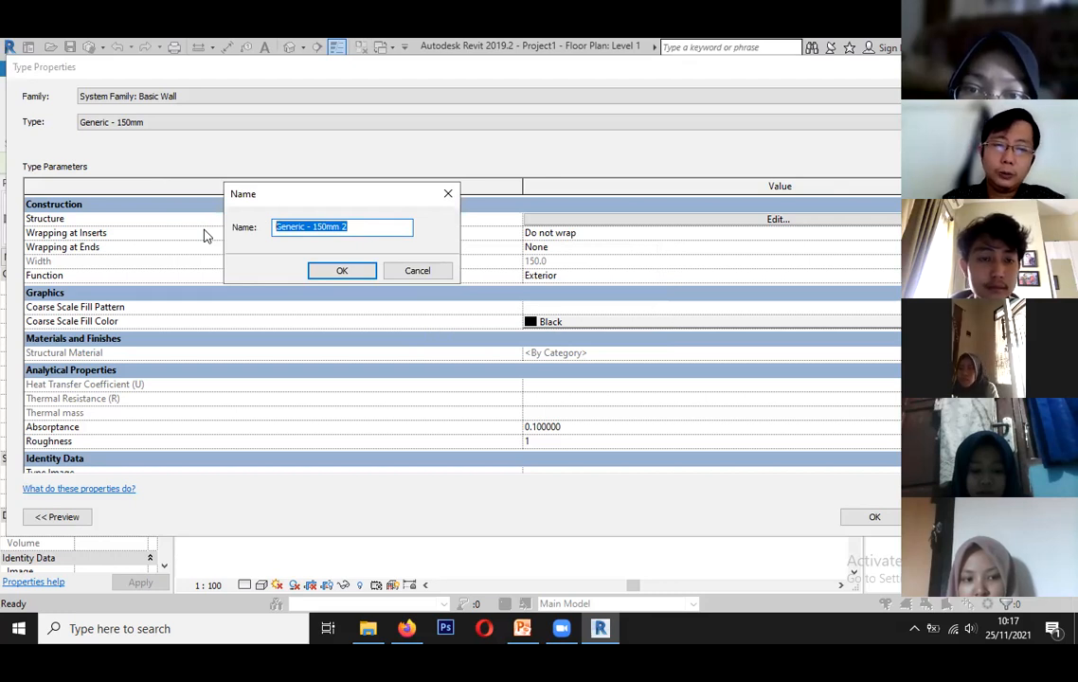
text(dinding batu bata 12 cm)
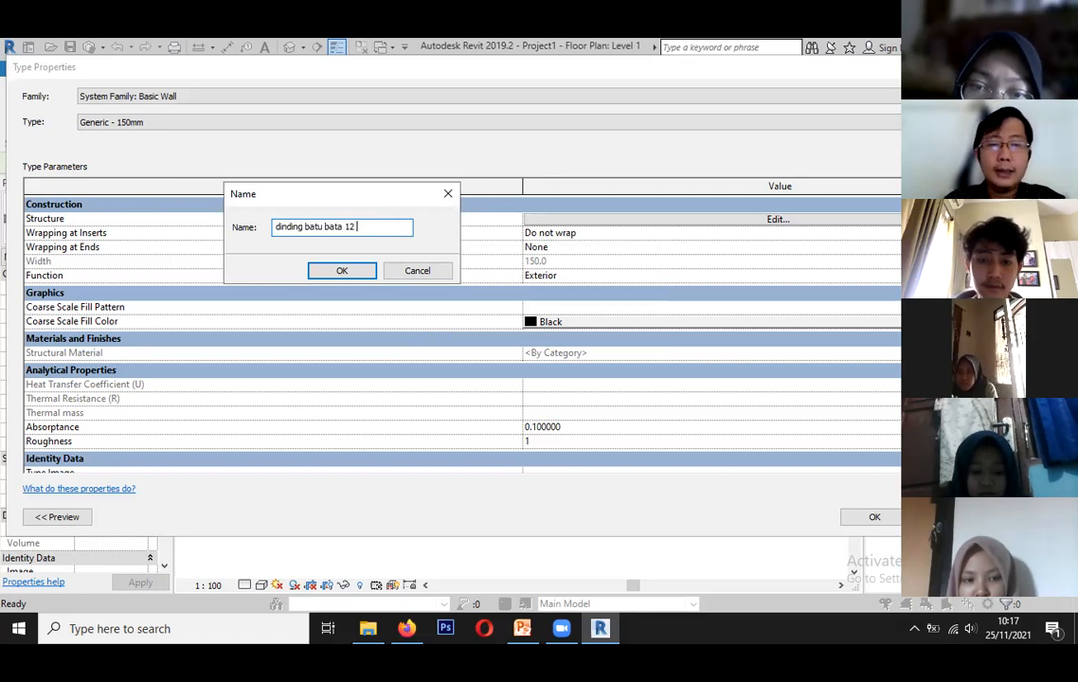
click(354, 270)
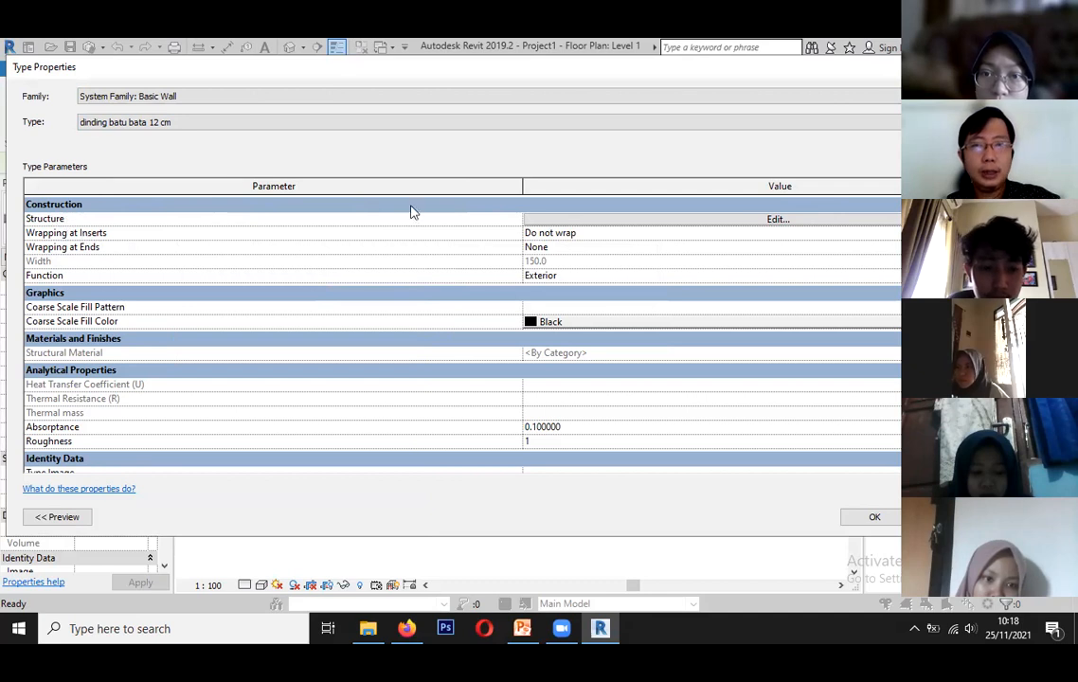
Open the new wall type's structure for editing and insert two additional layers.
click(775, 219)
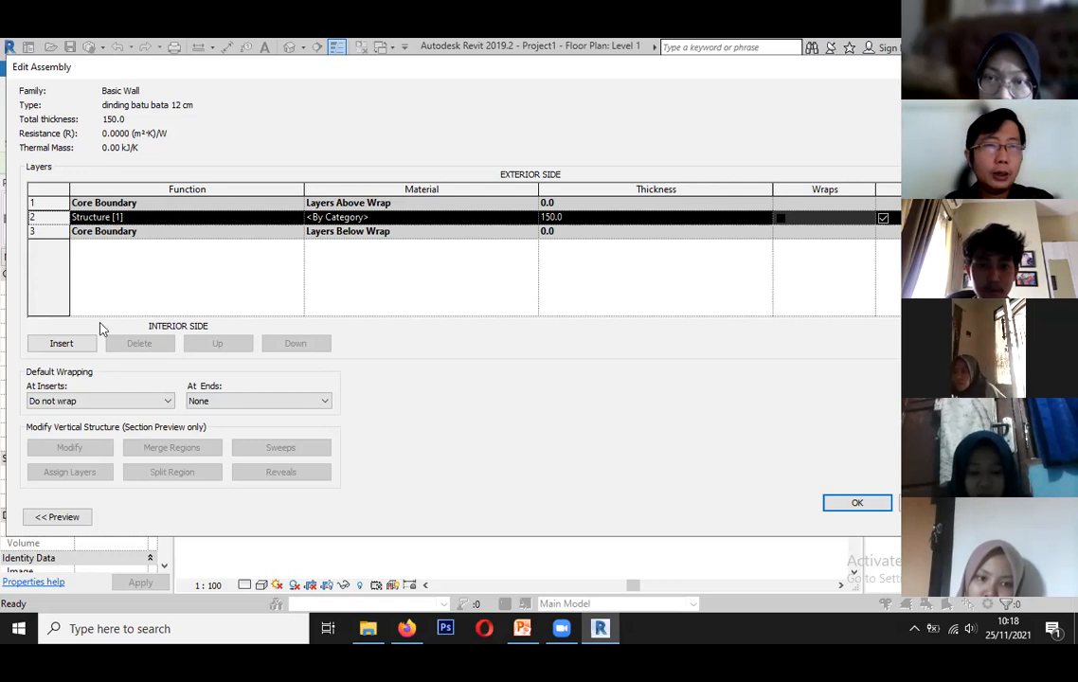
click(64, 345)
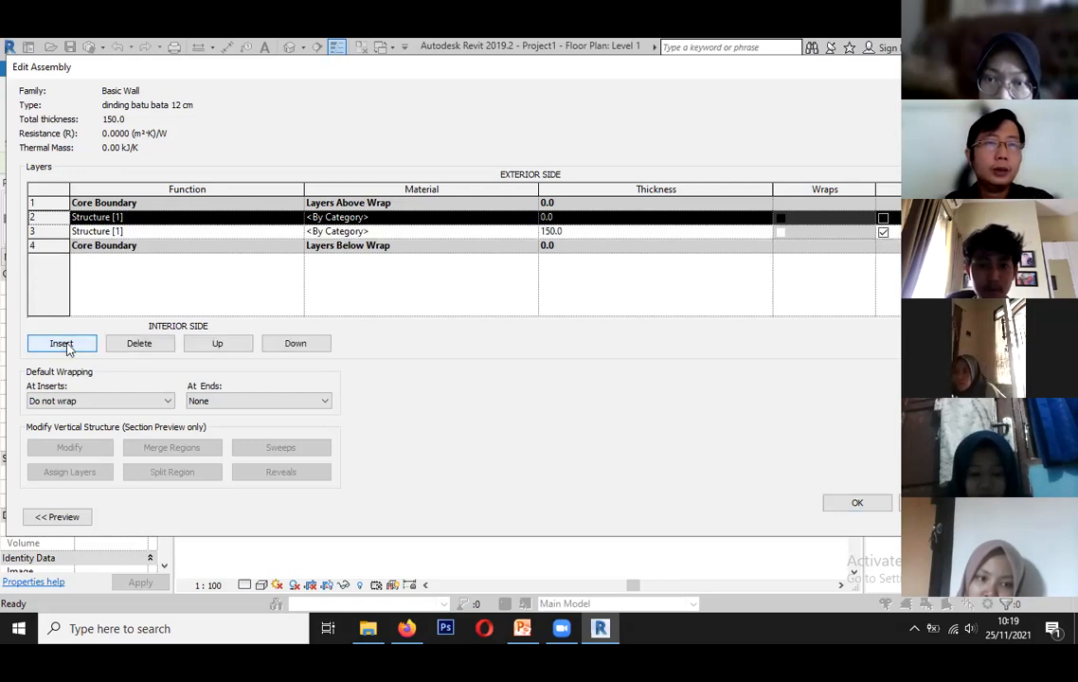
click(63, 345)
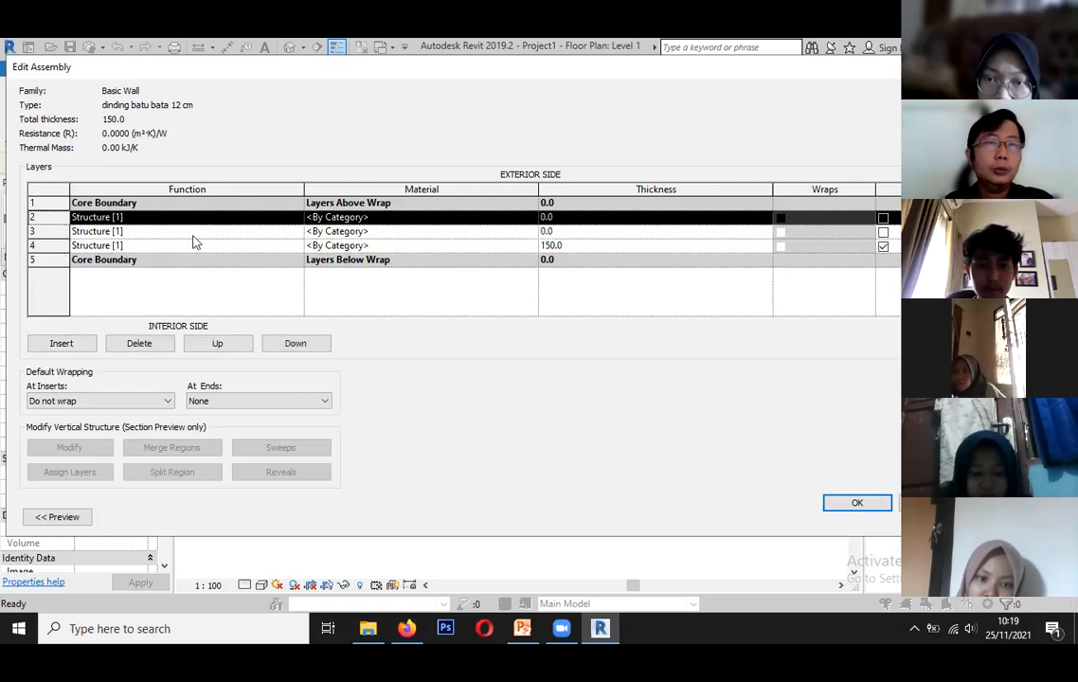
Move the first inserted layer outside the upper core boundary, onto the exterior side of the wall.
click(93, 217)
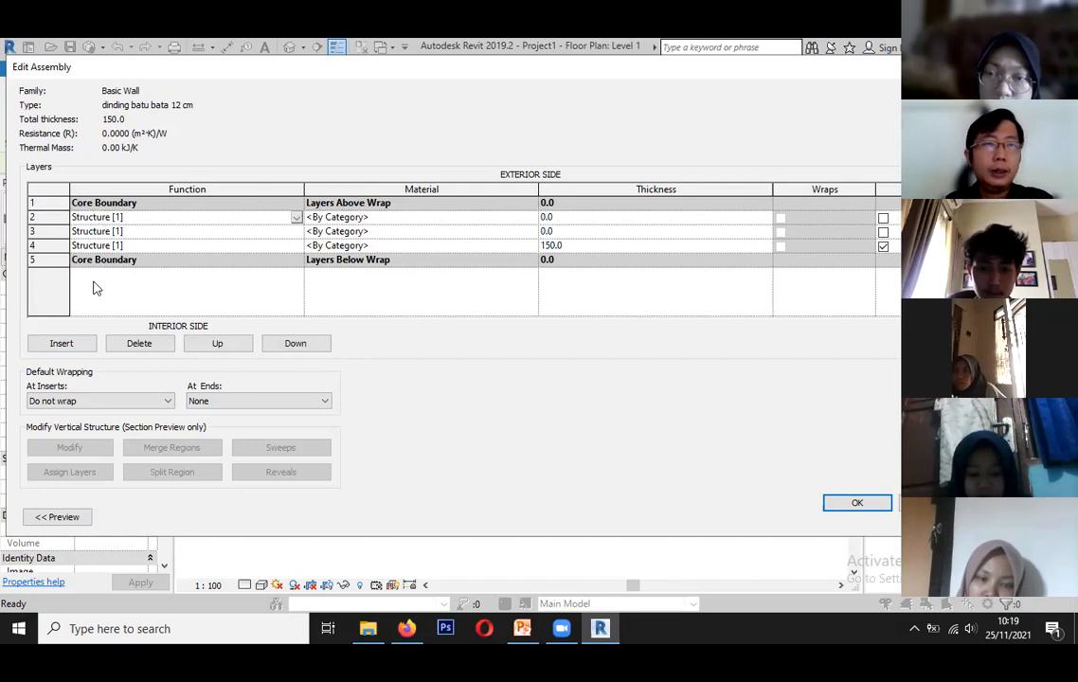
click(39, 217)
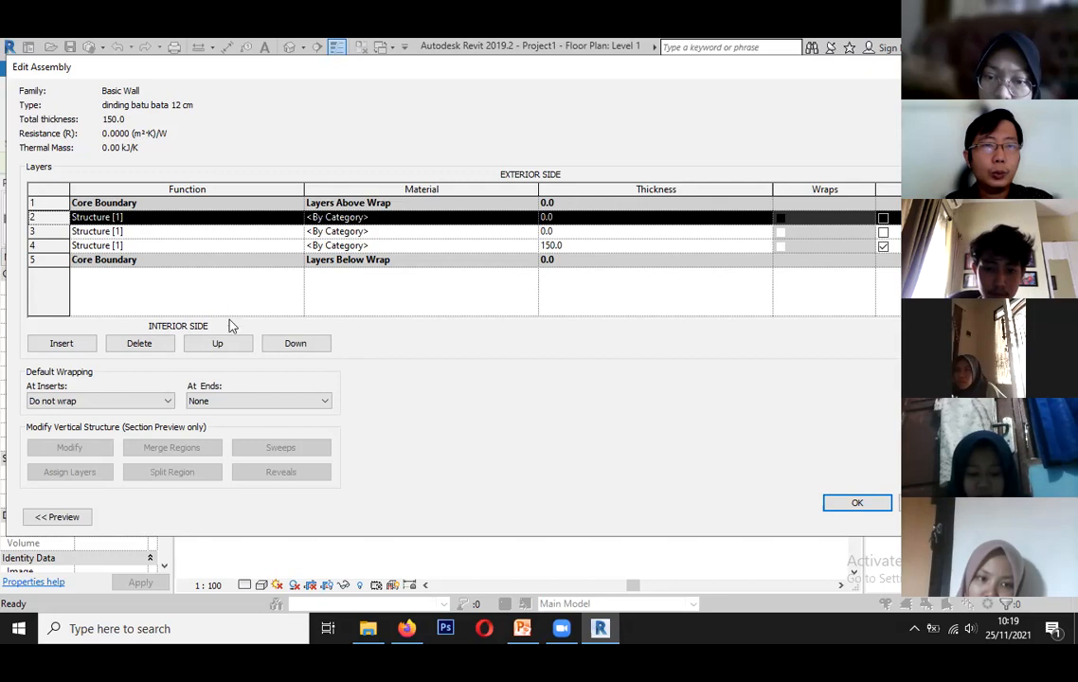
click(236, 345)
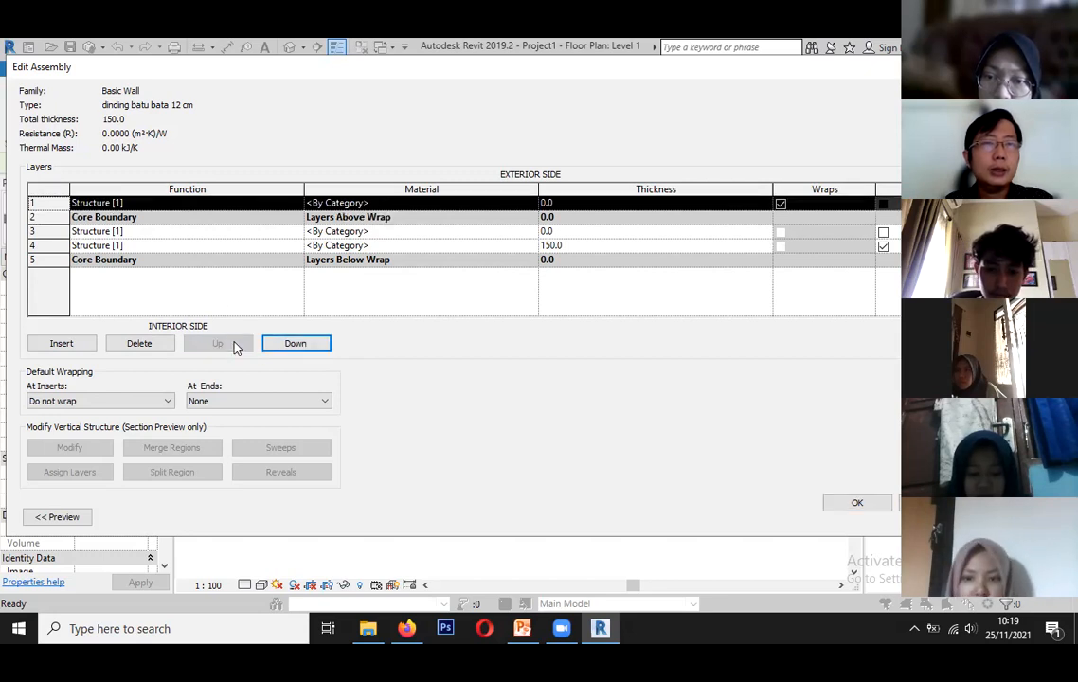
Move the second inserted layer below the lower core boundary, onto the interior side of the wall.
click(132, 234)
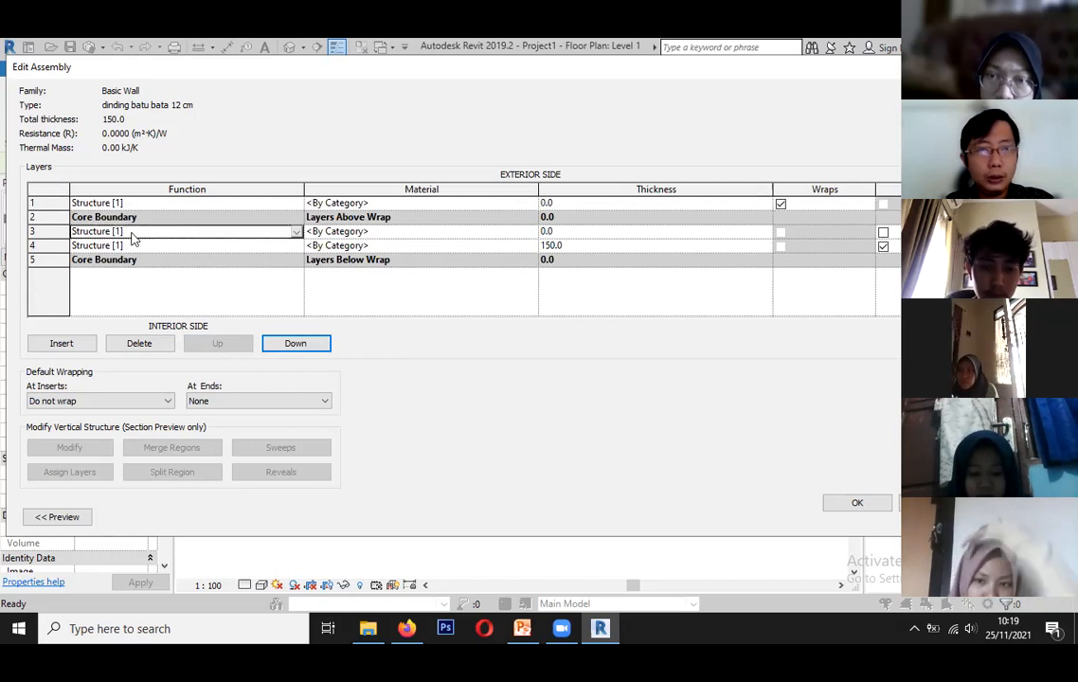
click(47, 231)
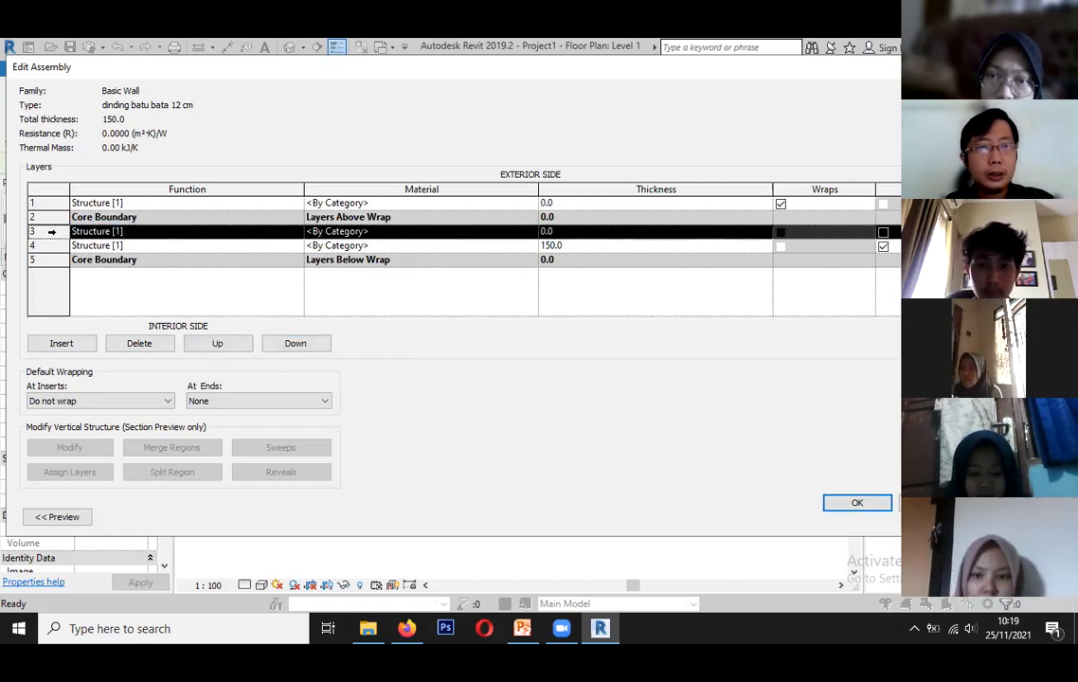
click(293, 343)
click(293, 343)
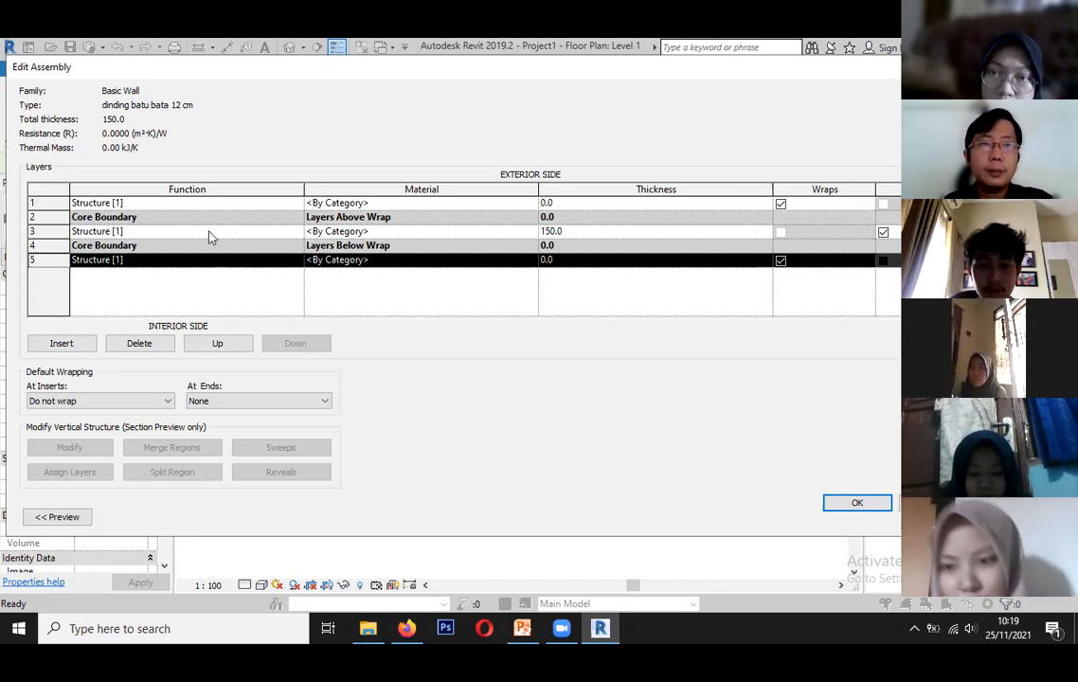
Assign the Brick, Common material to the core structure layer after checking its appearance and graphics settings.
click(339, 231)
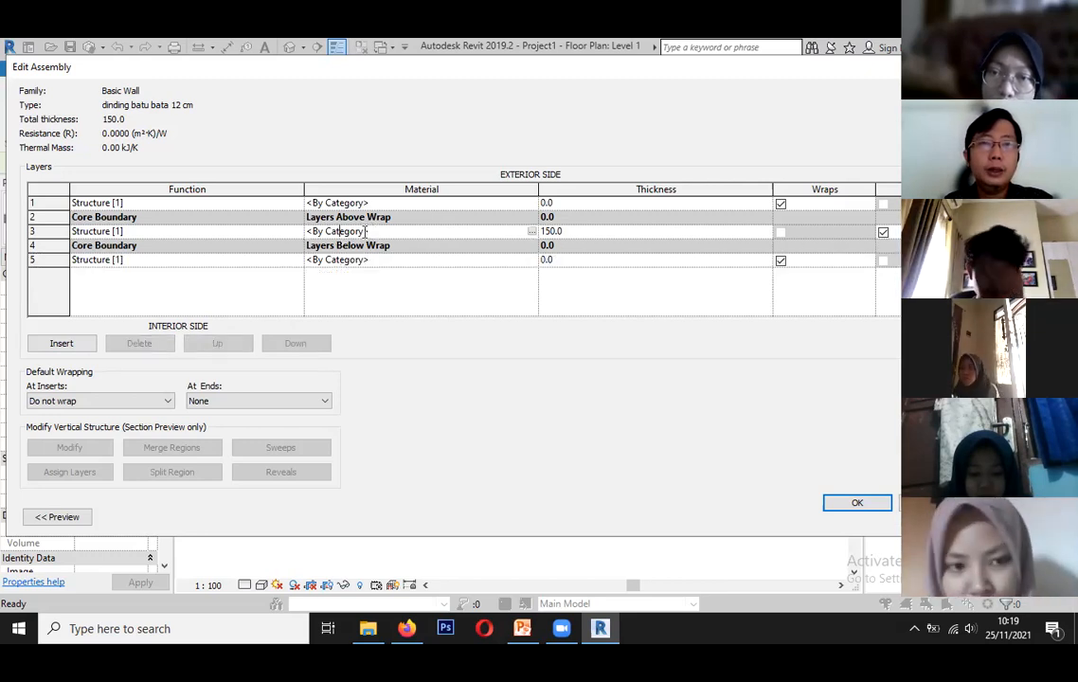
click(532, 231)
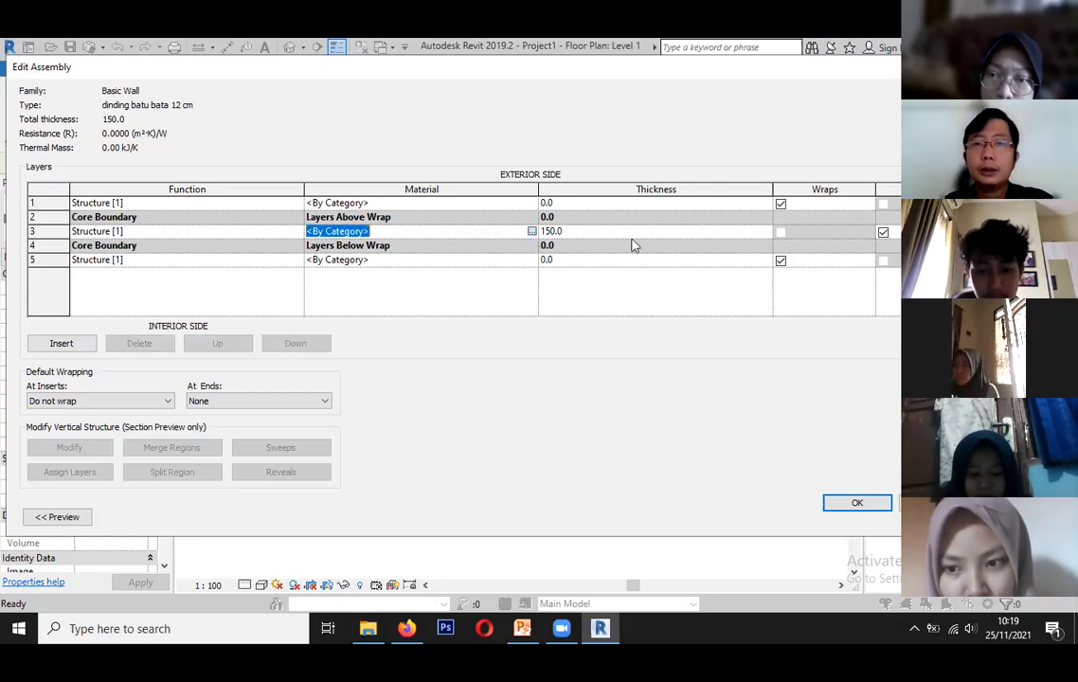
click(532, 231)
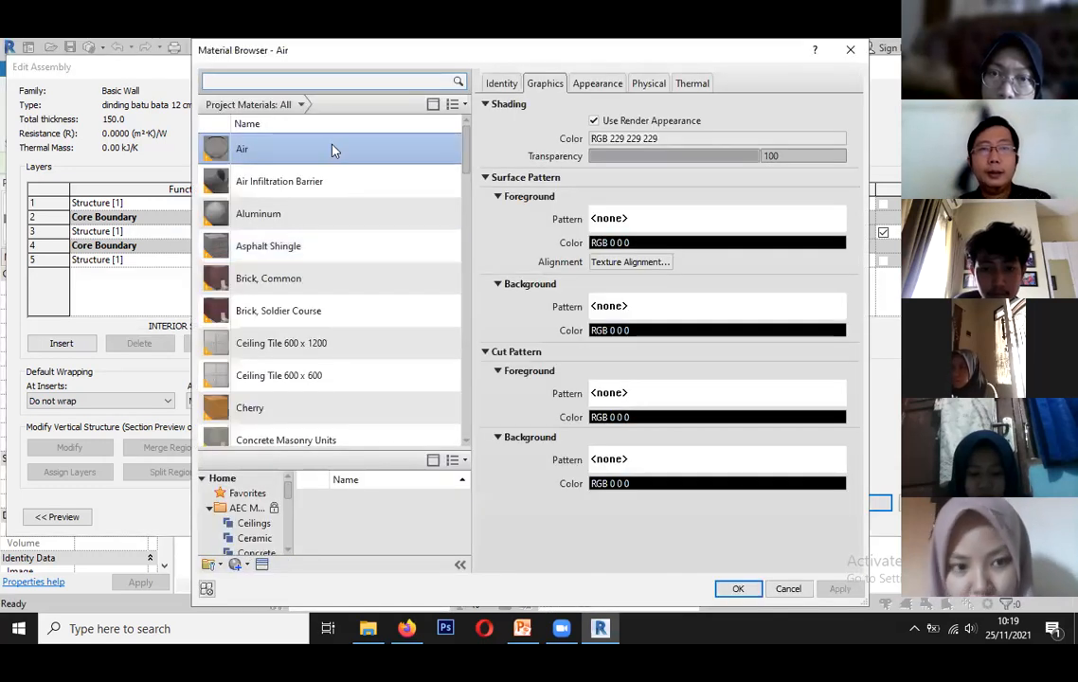
scroll(433, 264, down, 1)
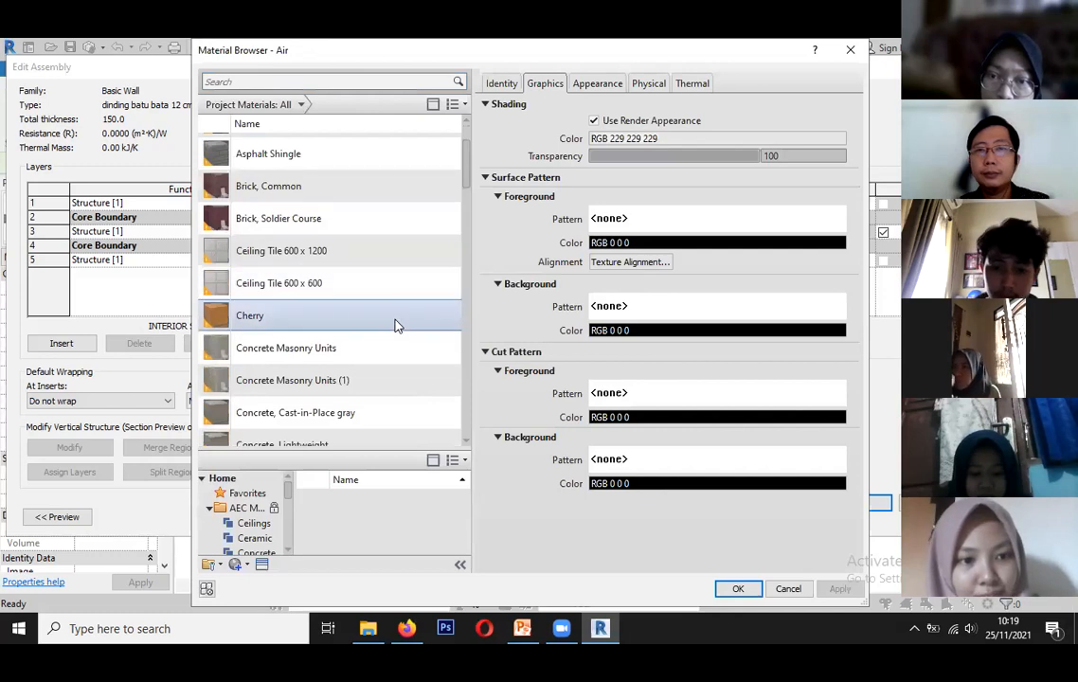
scroll(398, 323, up, 1)
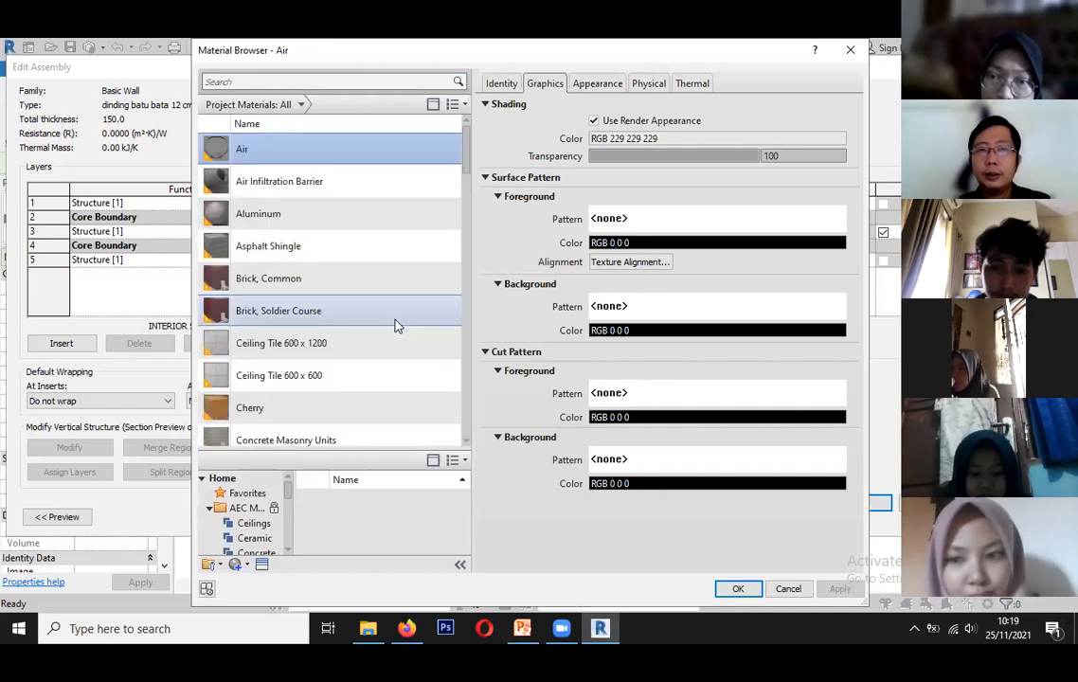
click(285, 280)
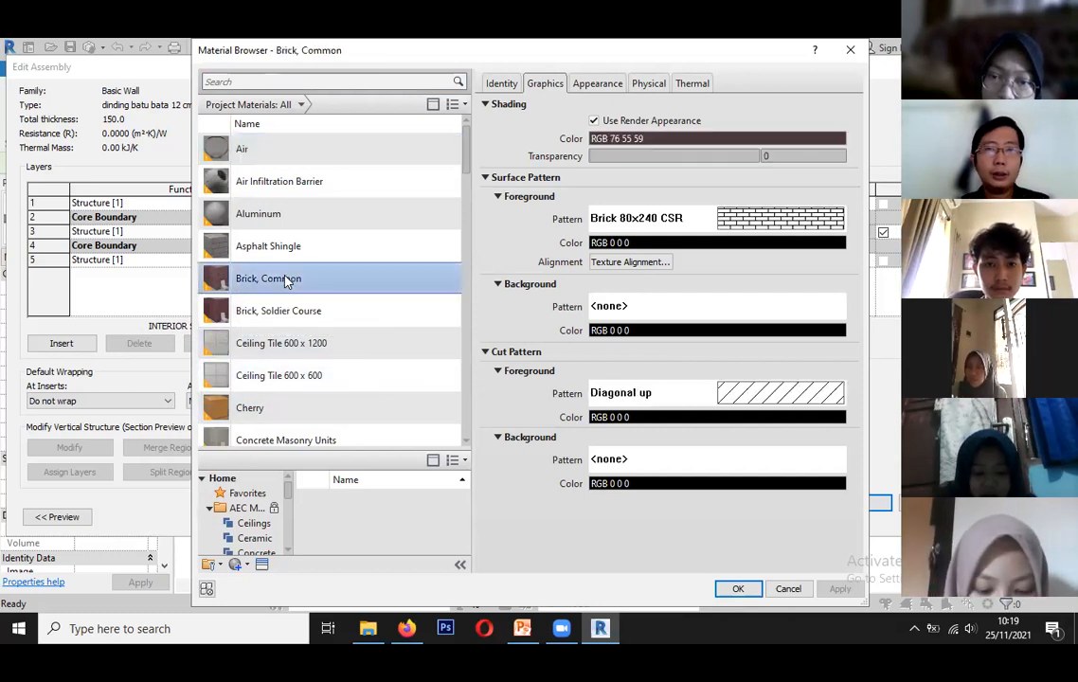
click(599, 83)
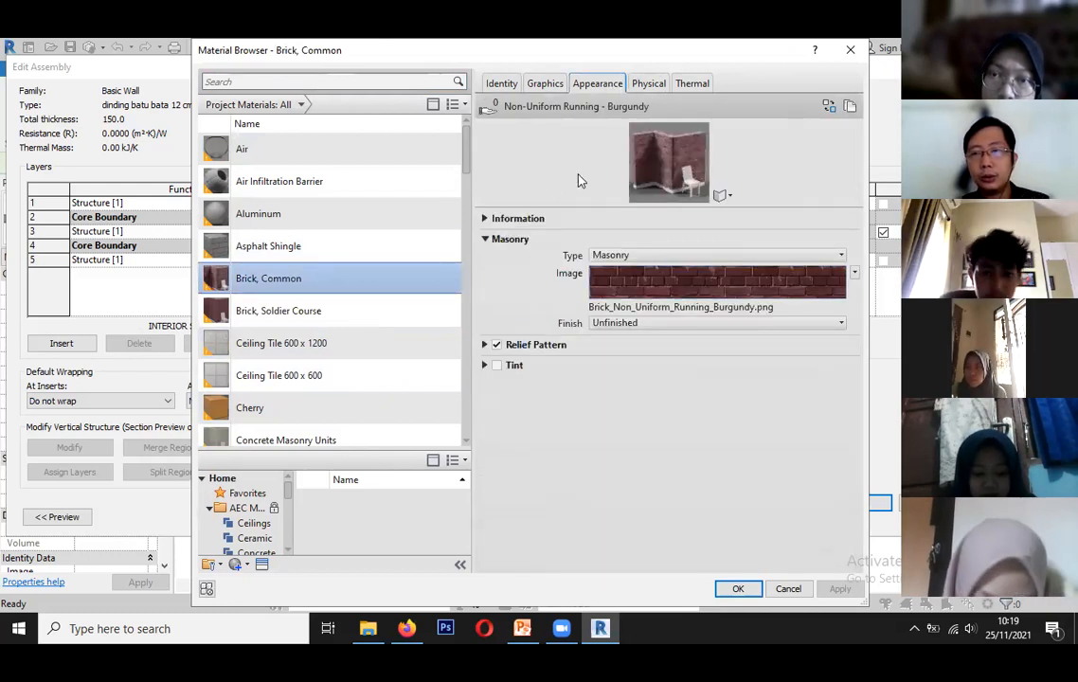
drag(536, 59, 332, 67)
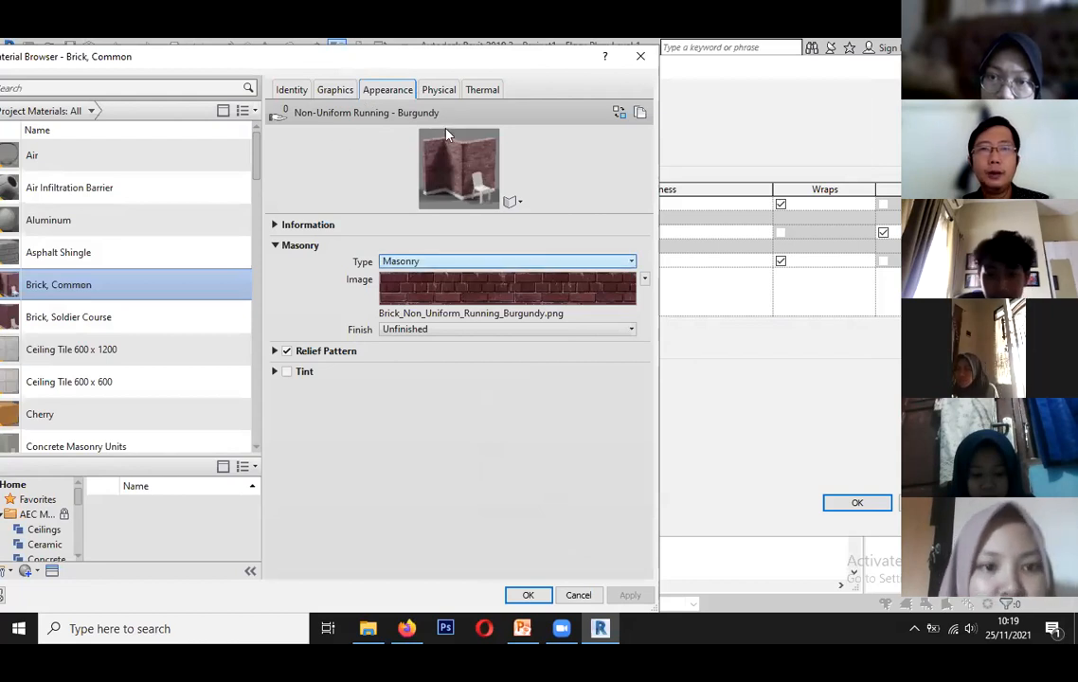
click(334, 89)
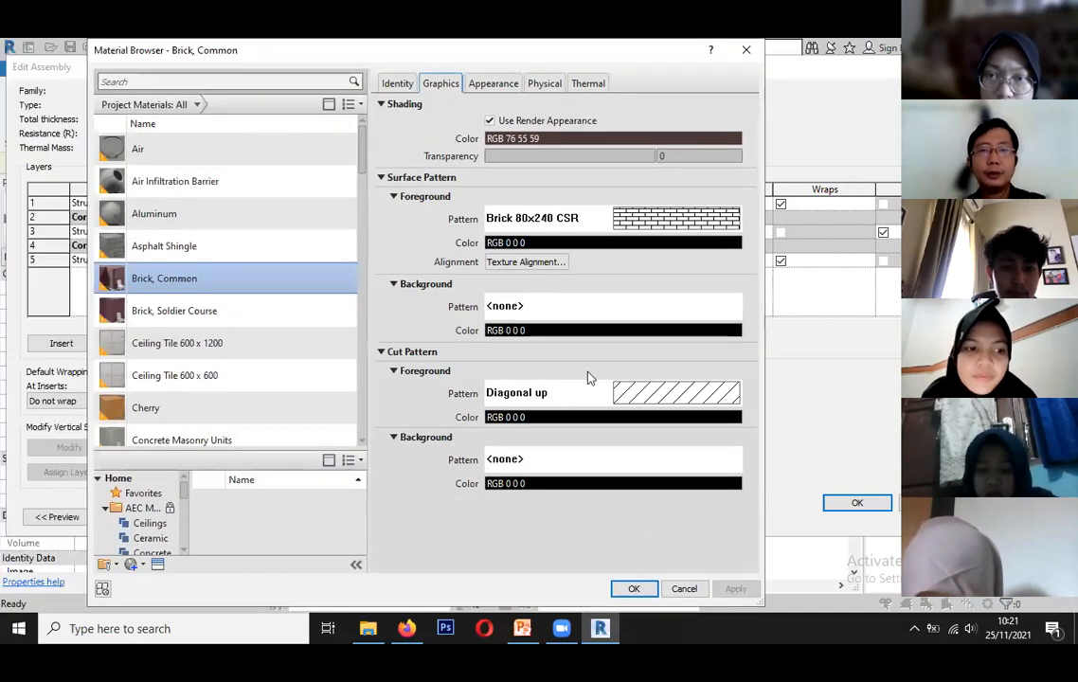
click(632, 587)
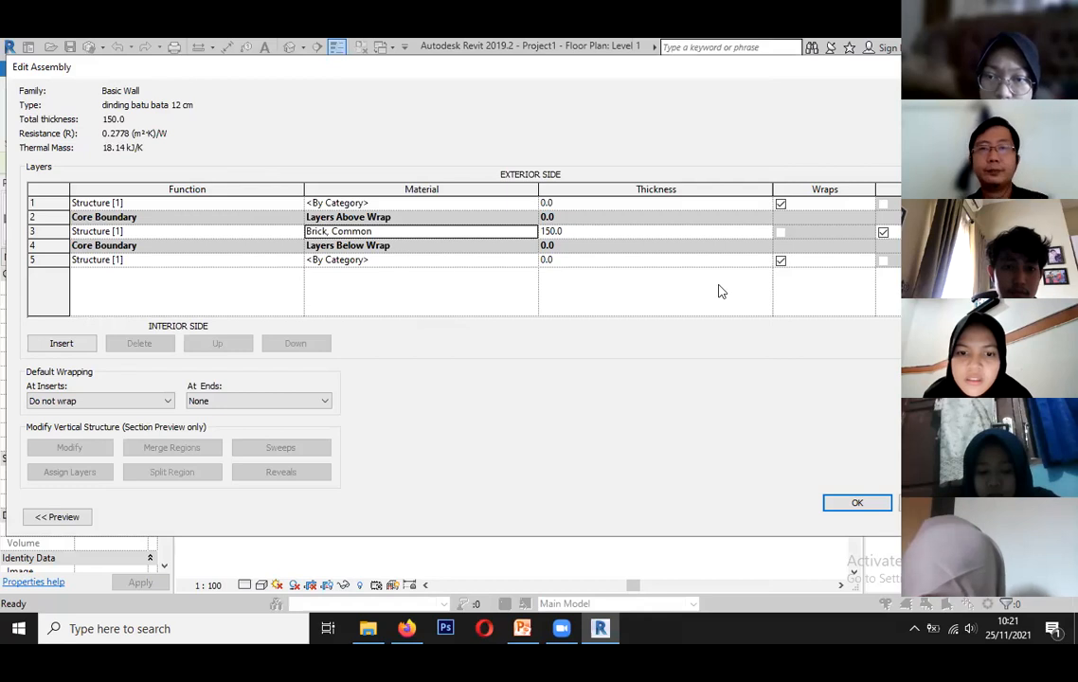
Set the exterior layer's function to Finish 1 [4] and the interior layer's function to Finish 2 [5].
click(568, 237)
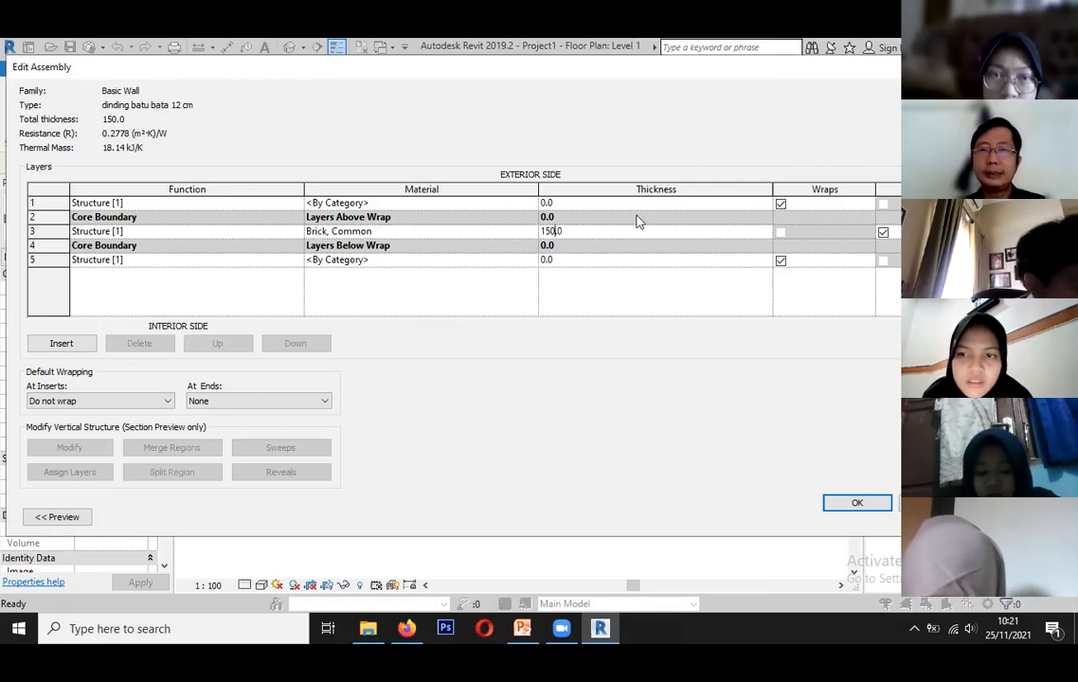
drag(573, 230, 530, 230)
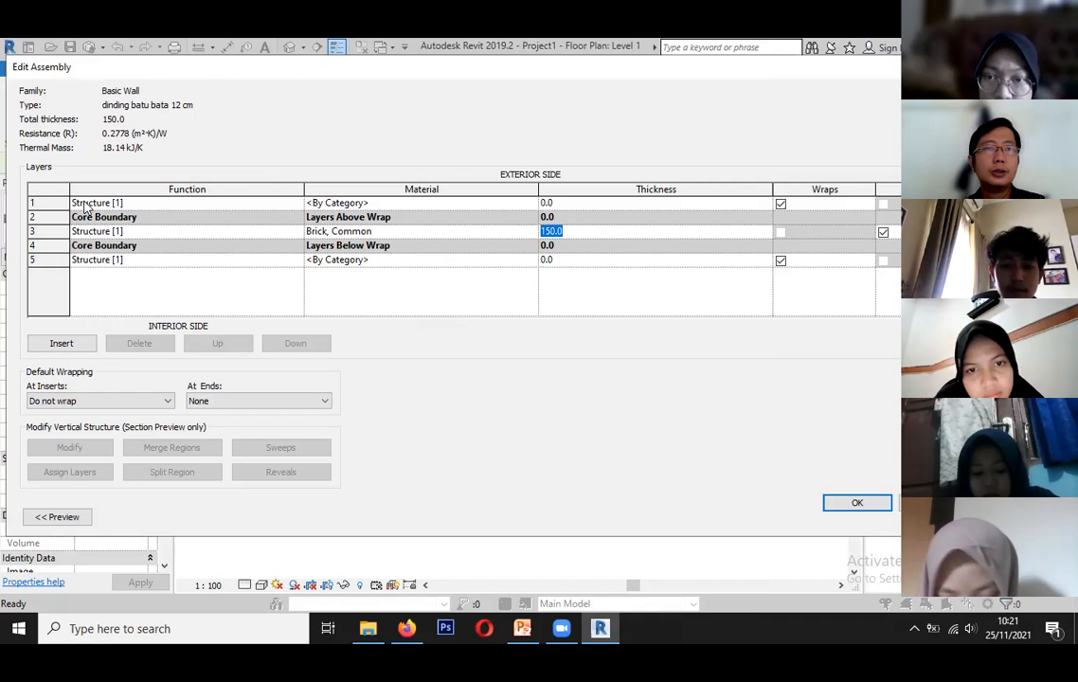
click(228, 203)
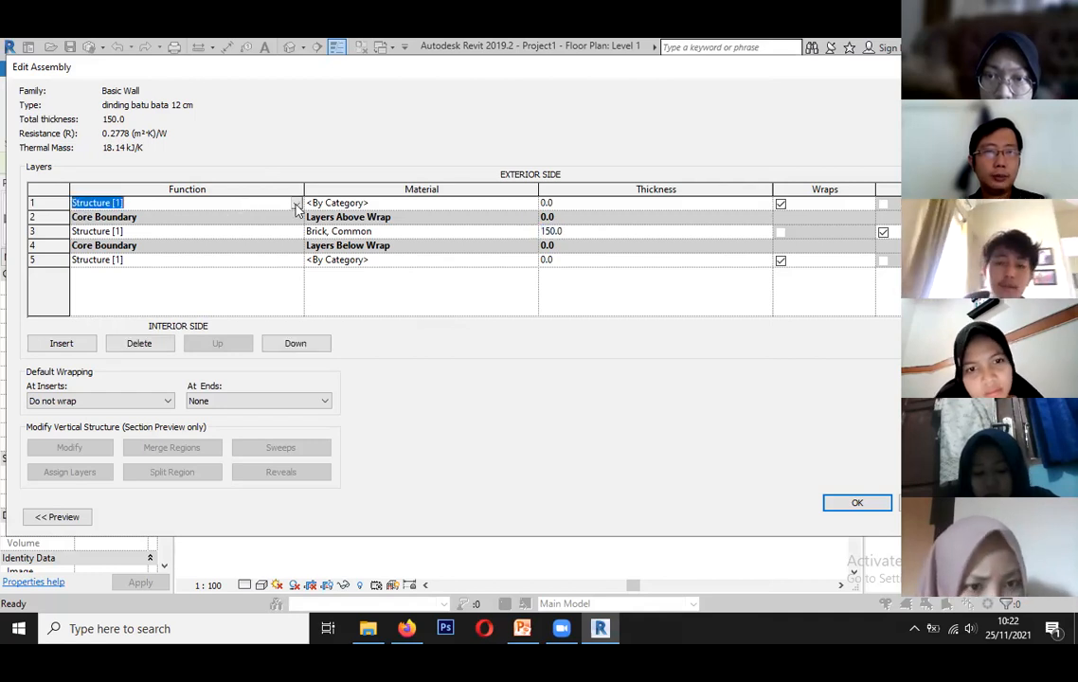
click(296, 203)
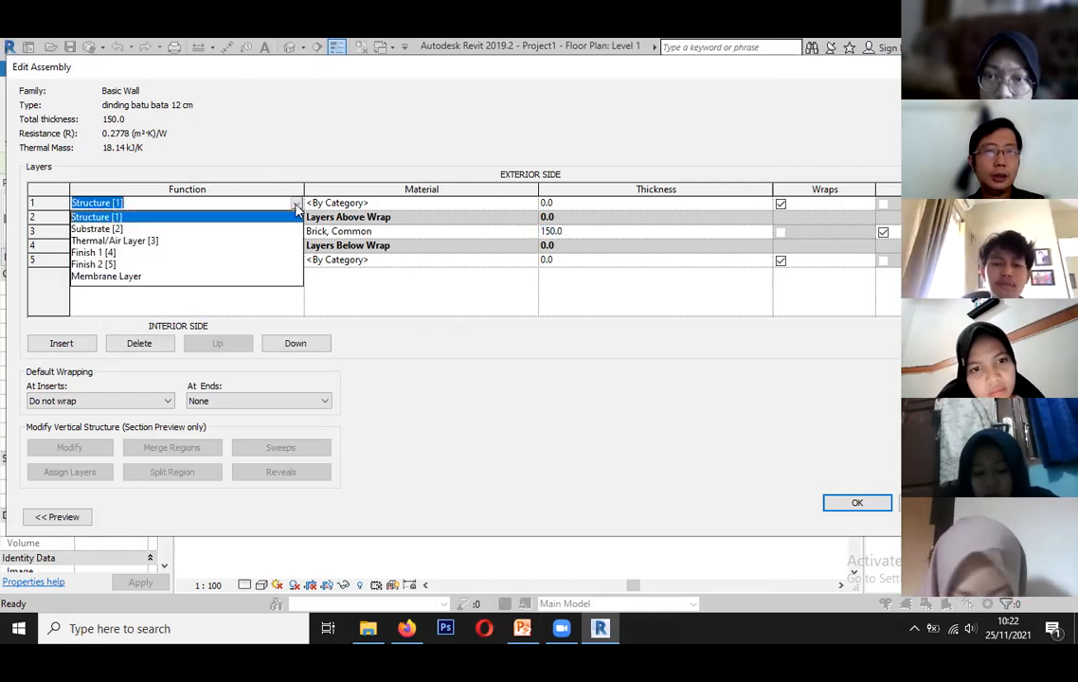
click(92, 253)
click(268, 260)
click(241, 263)
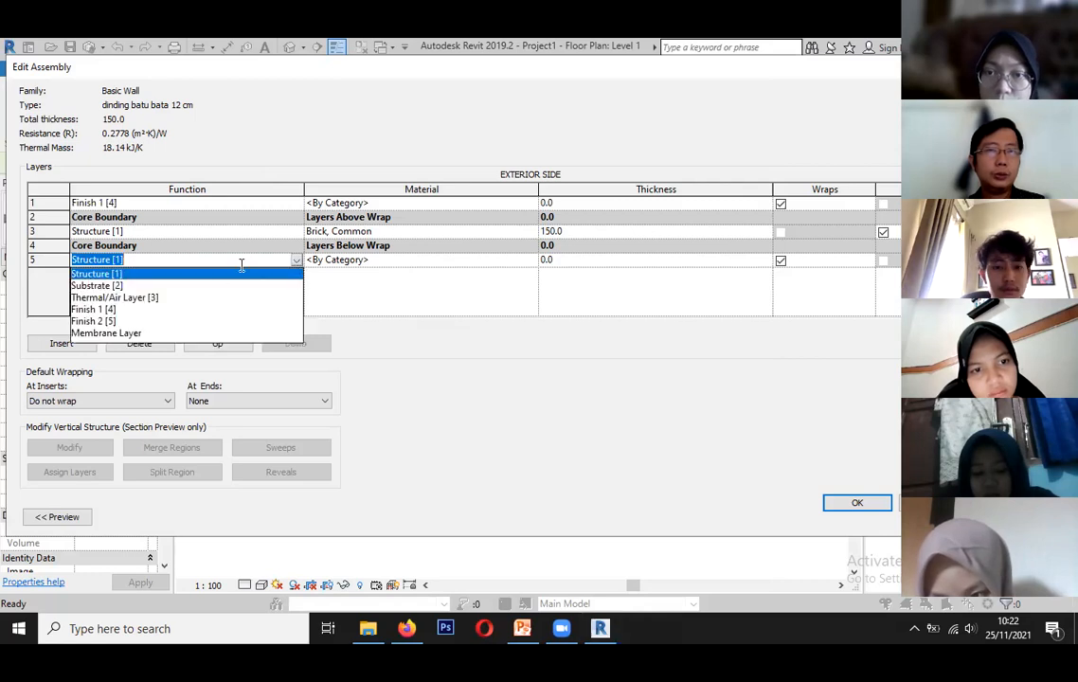
click(93, 320)
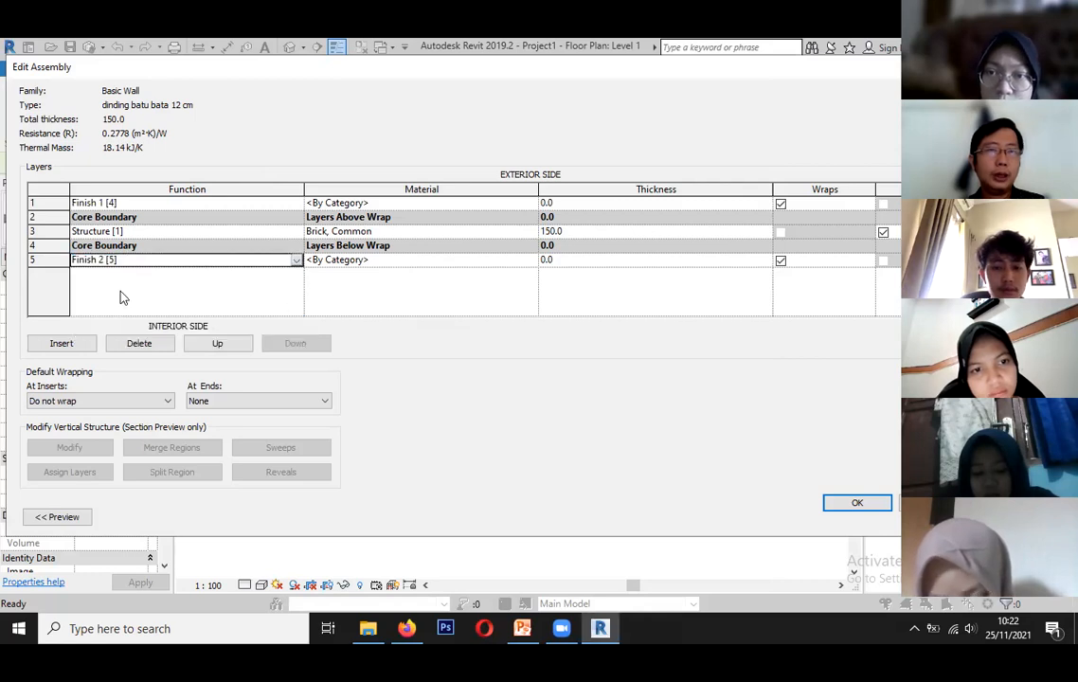
Assign the Concrete, Precast material to the exterior Finish 1 layer.
click(406, 204)
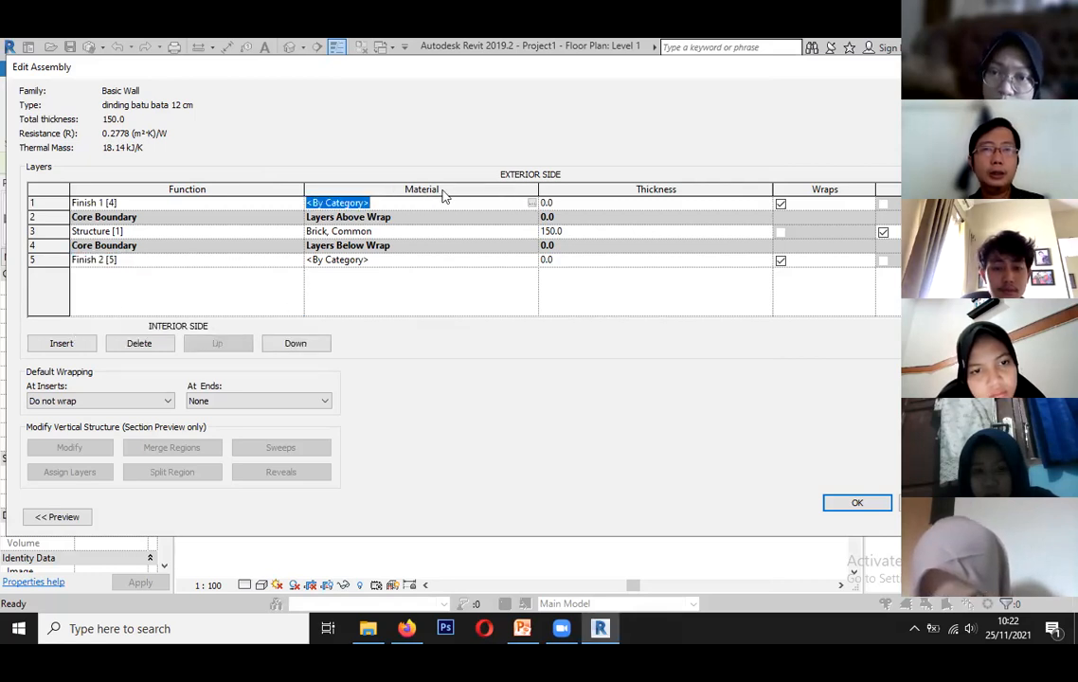
click(531, 202)
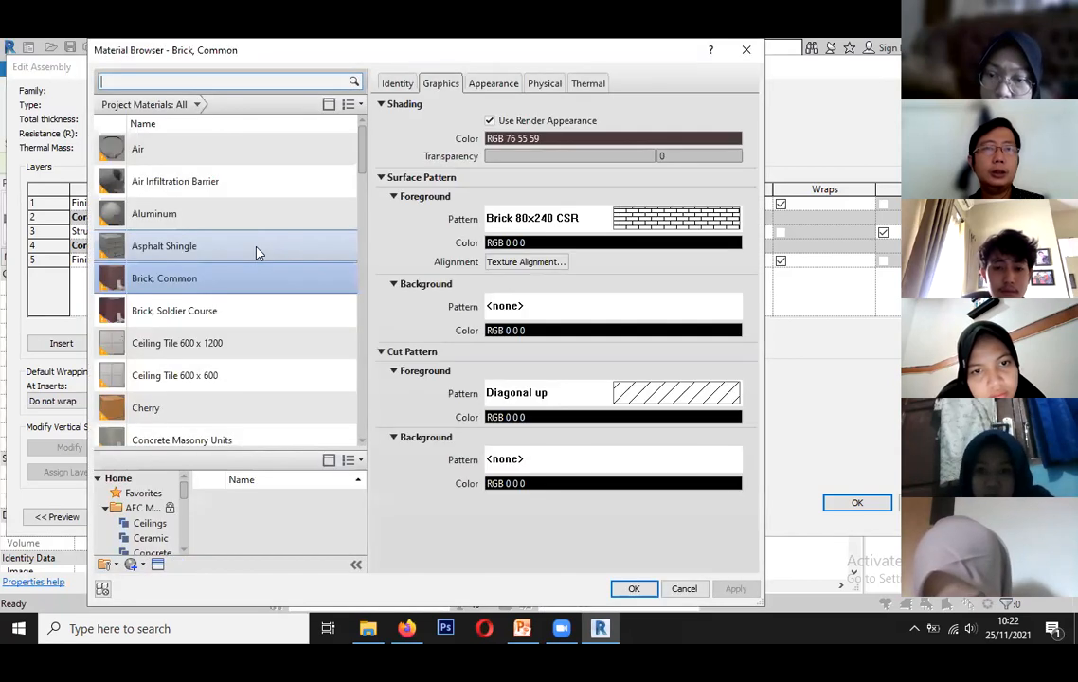
scroll(256, 285, down, 2)
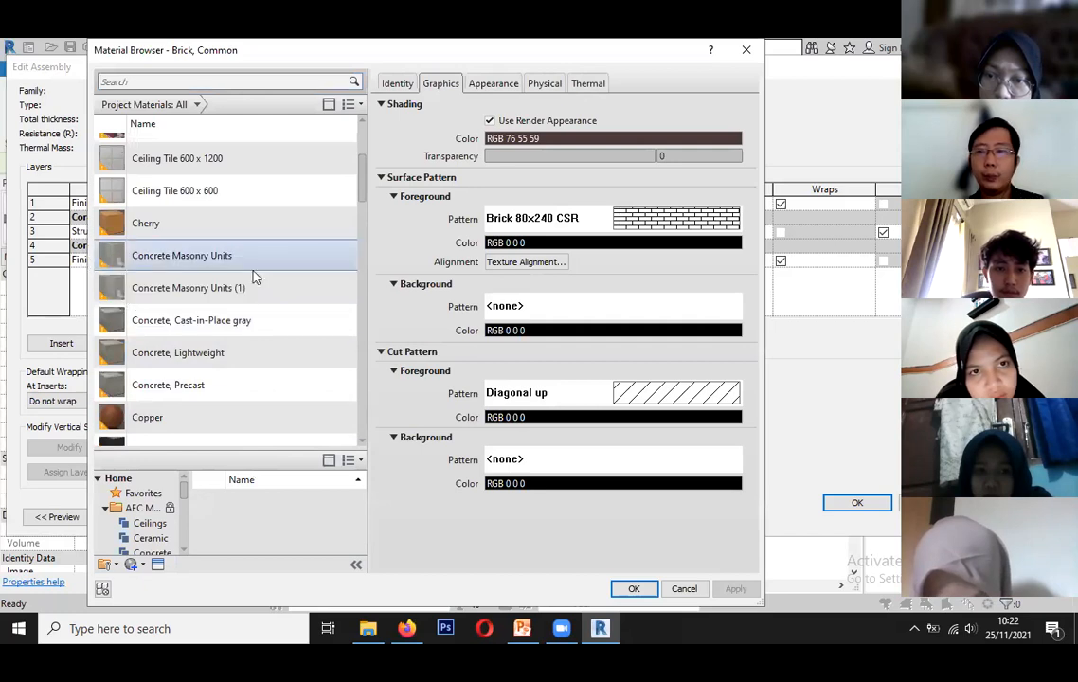
scroll(180, 409, down, 1)
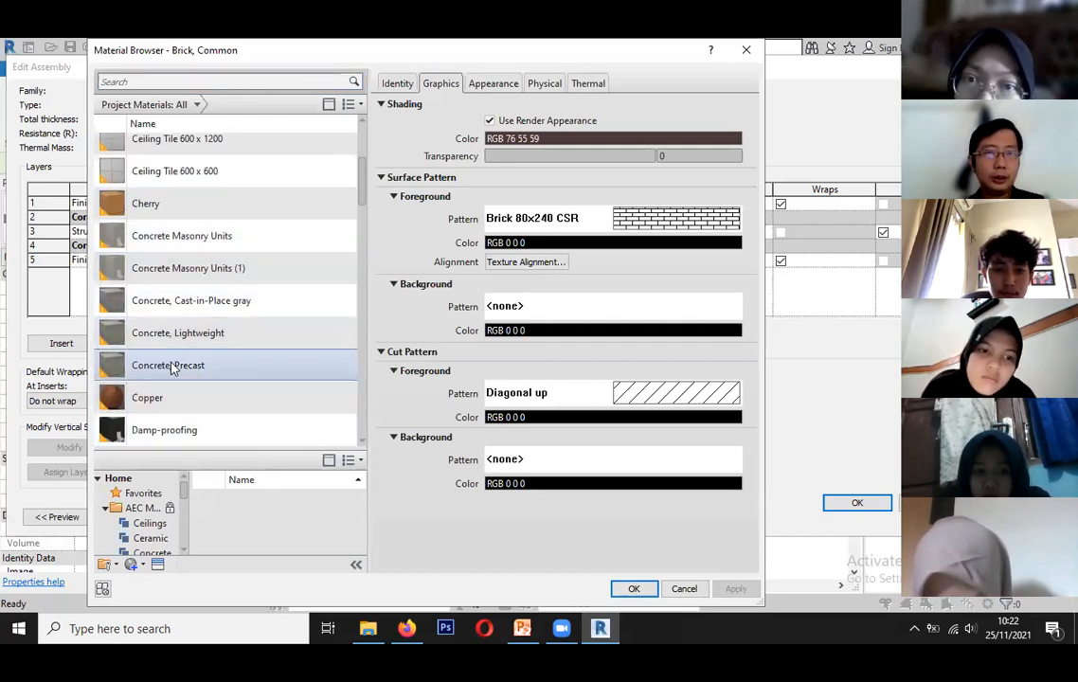
click(161, 363)
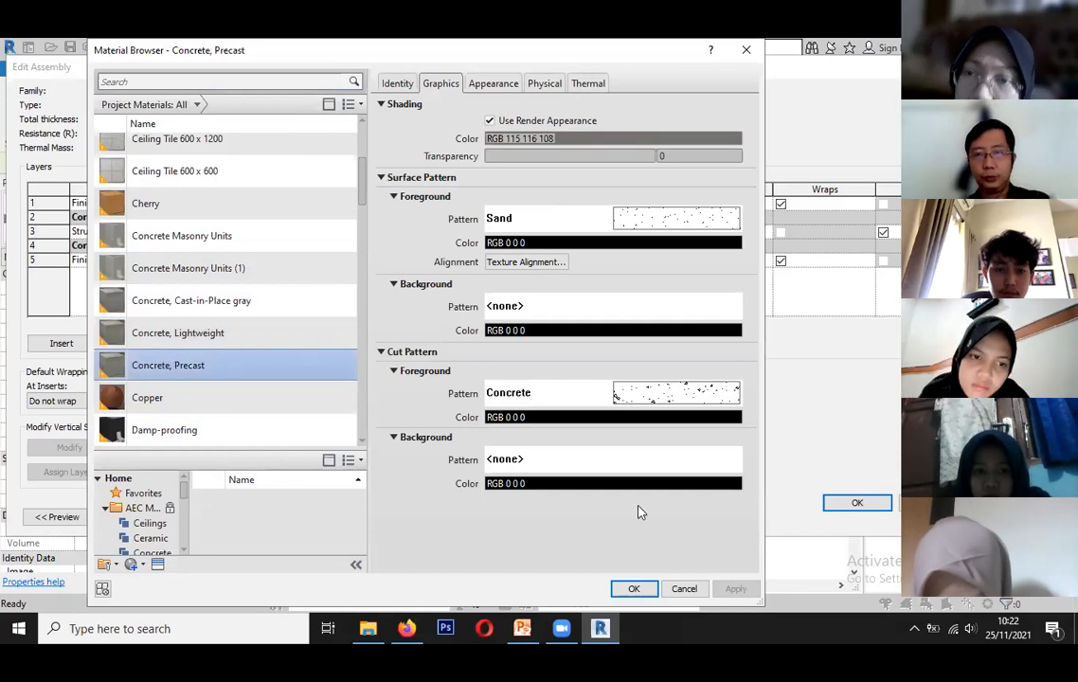
click(634, 588)
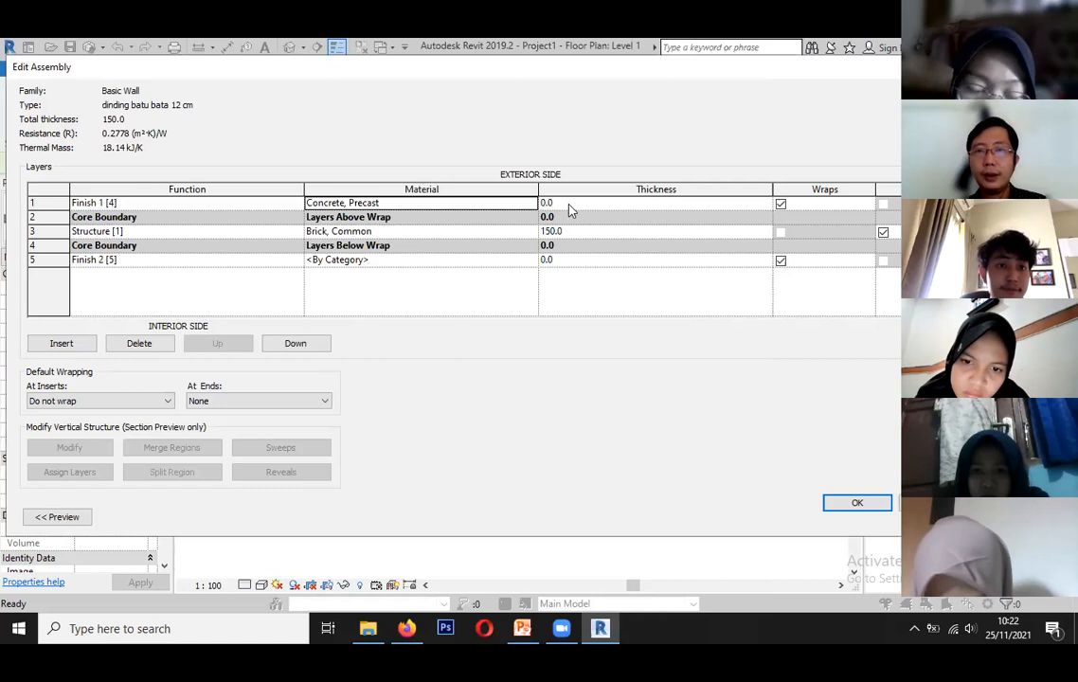
Set the thickness of both the exterior and interior finish layers to 2 mm.
click(571, 231)
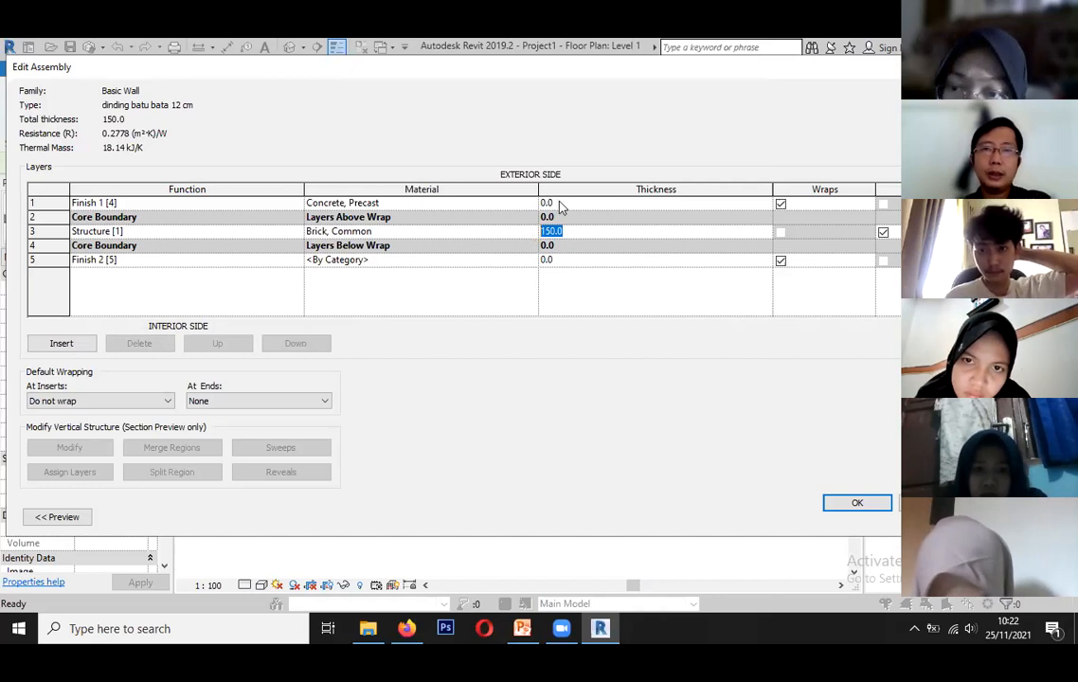
click(563, 203)
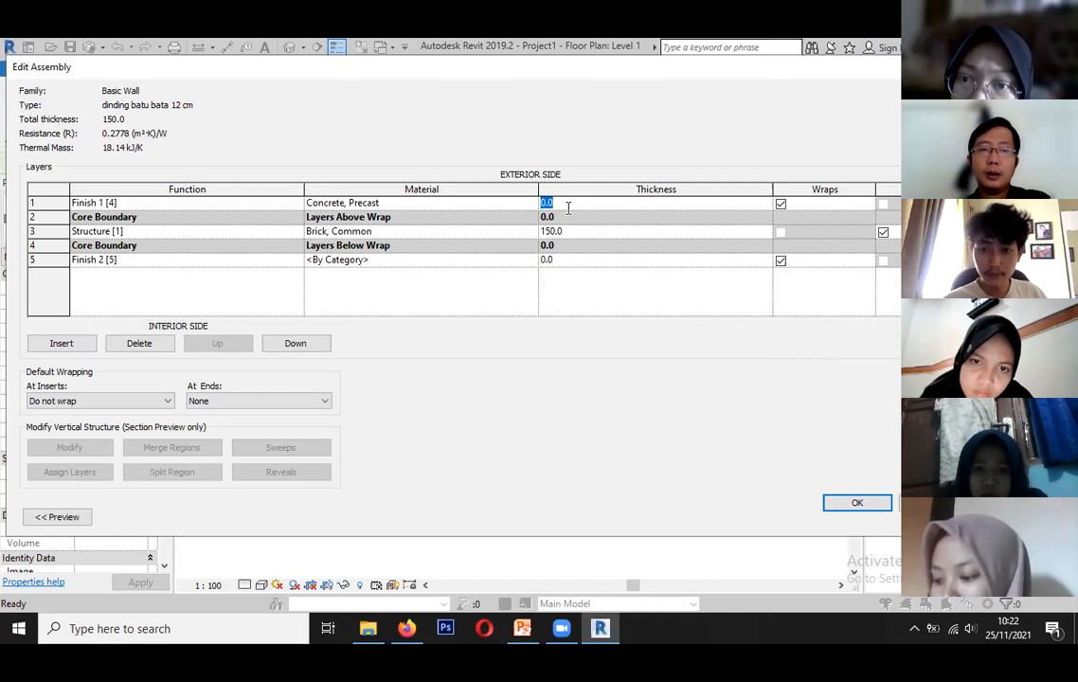
text(2)
click(568, 263)
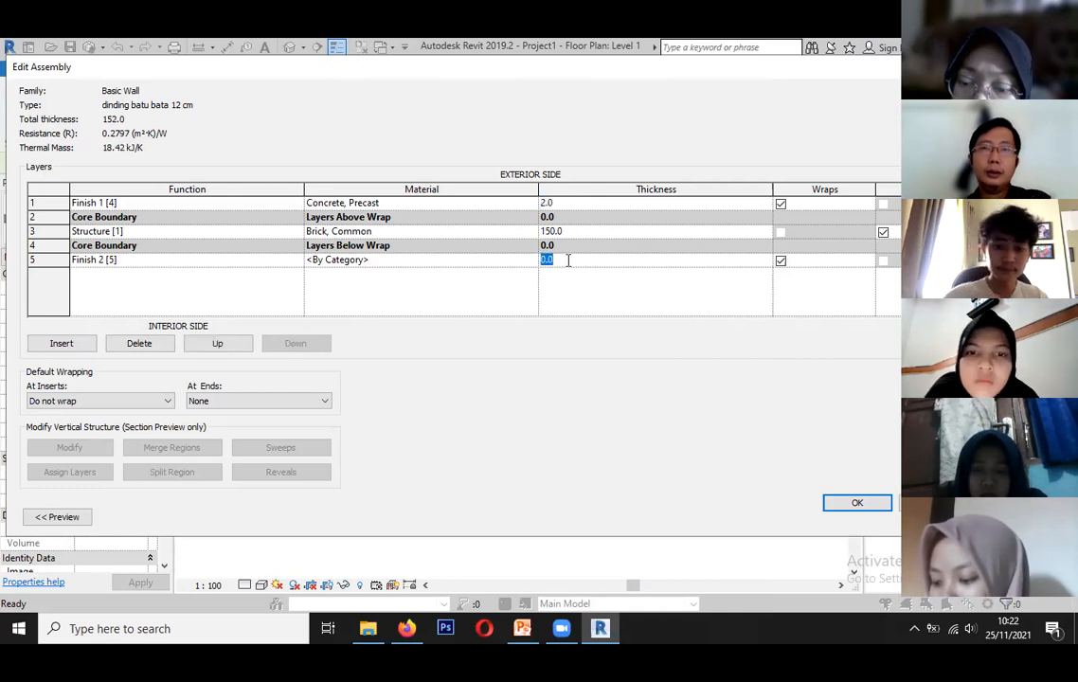
key(Return)
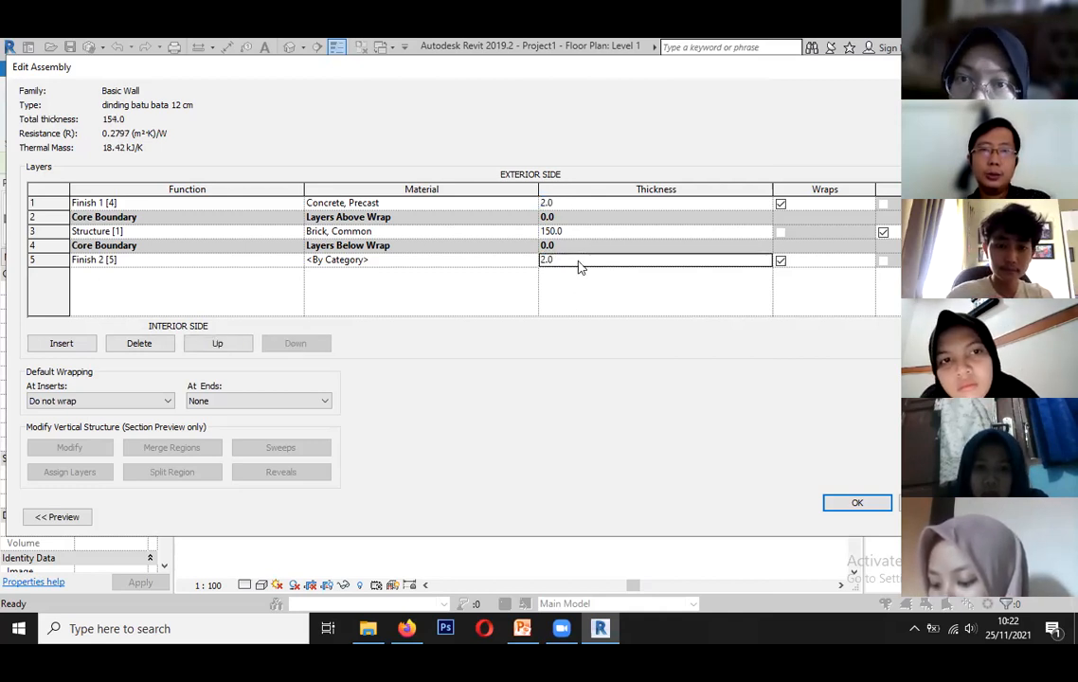
Set the thickness of the Brick, Common core layer to 80 mm.
click(559, 232)
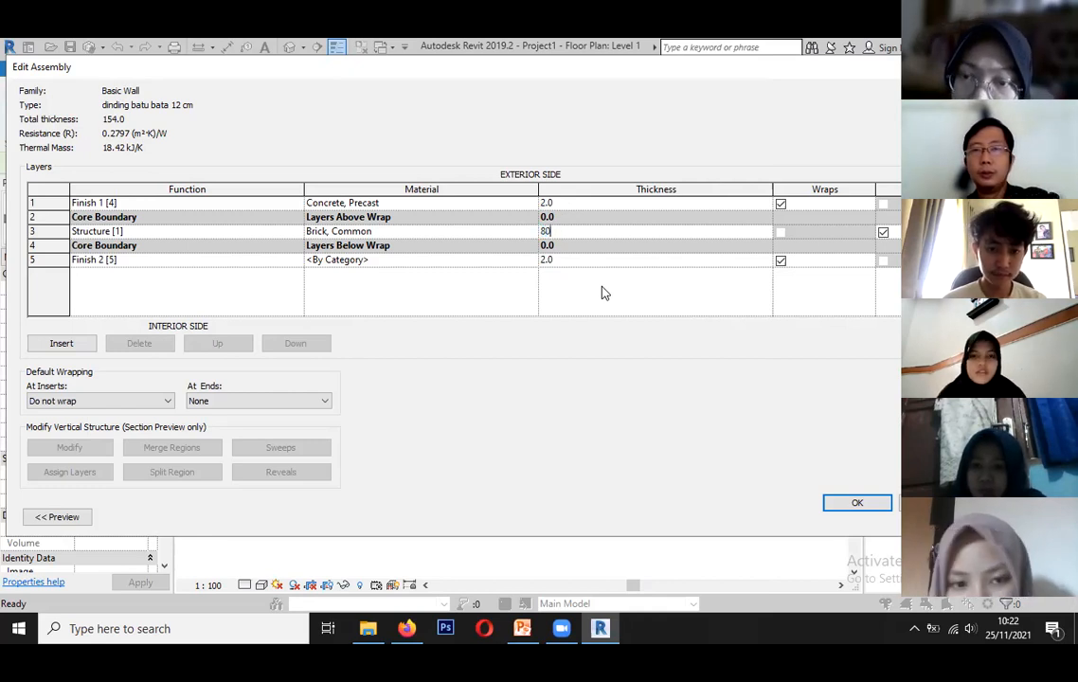
text(80)
click(561, 208)
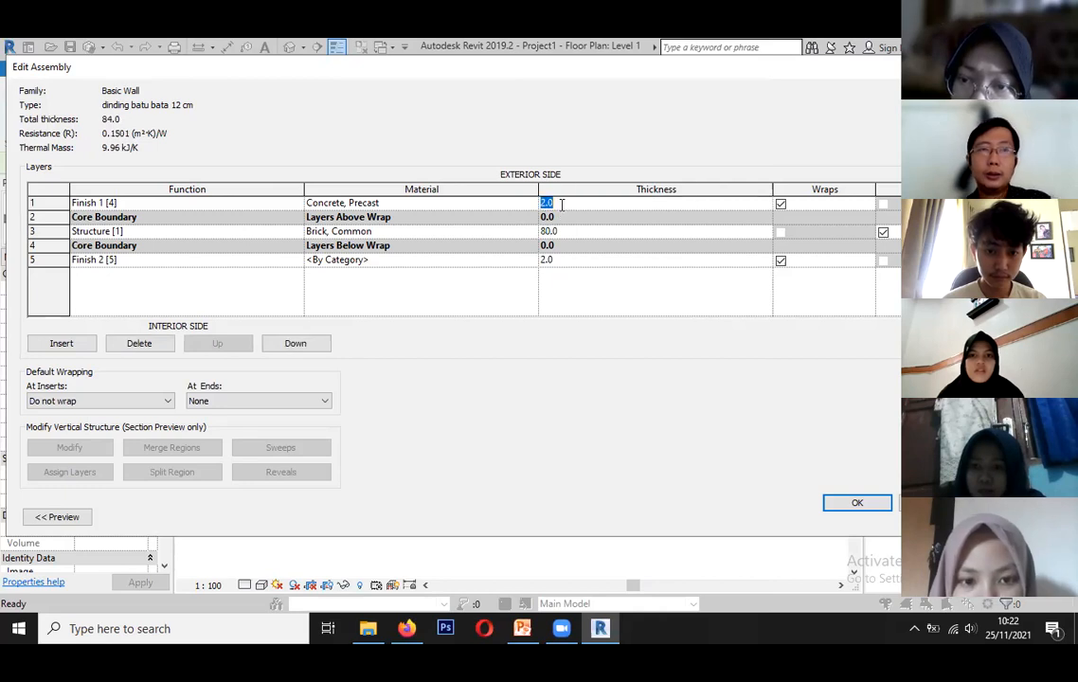
click(565, 238)
click(566, 237)
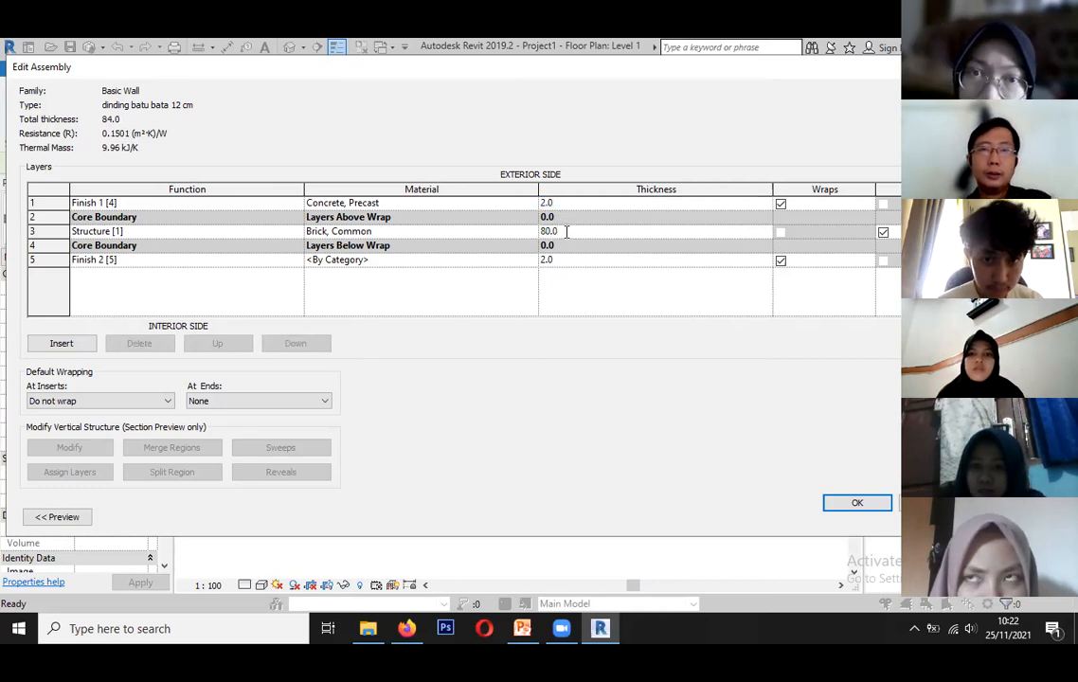
Set the thickness of both the exterior Finish 1 and interior Finish 2 layers to 20 mm.
click(563, 205)
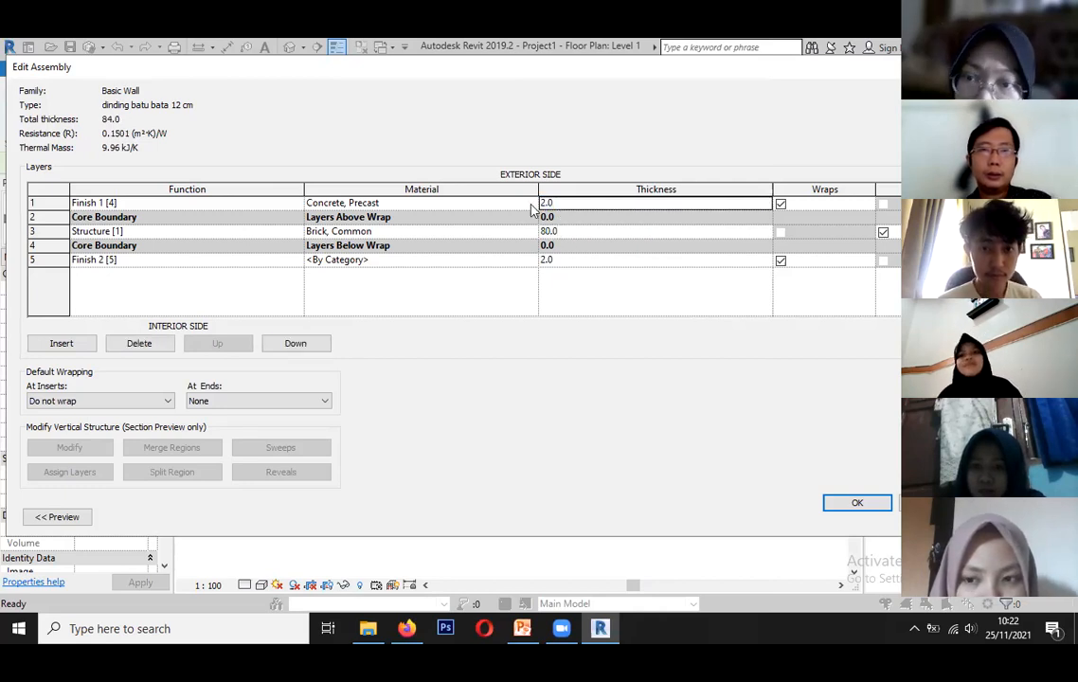
text(20)
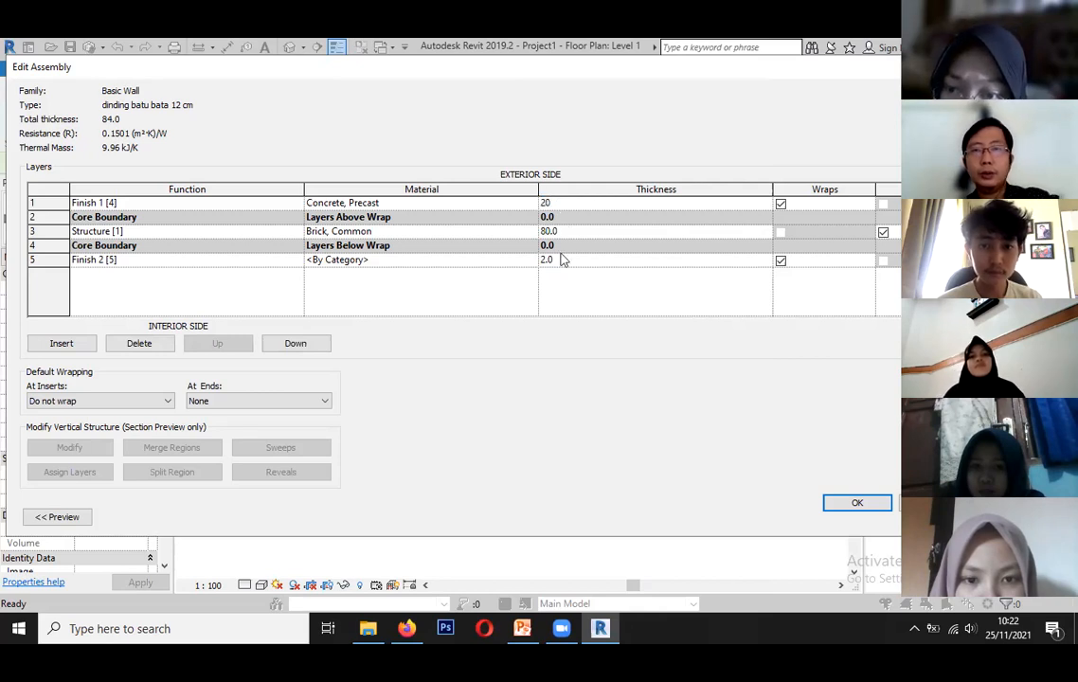
click(554, 260)
text(20)
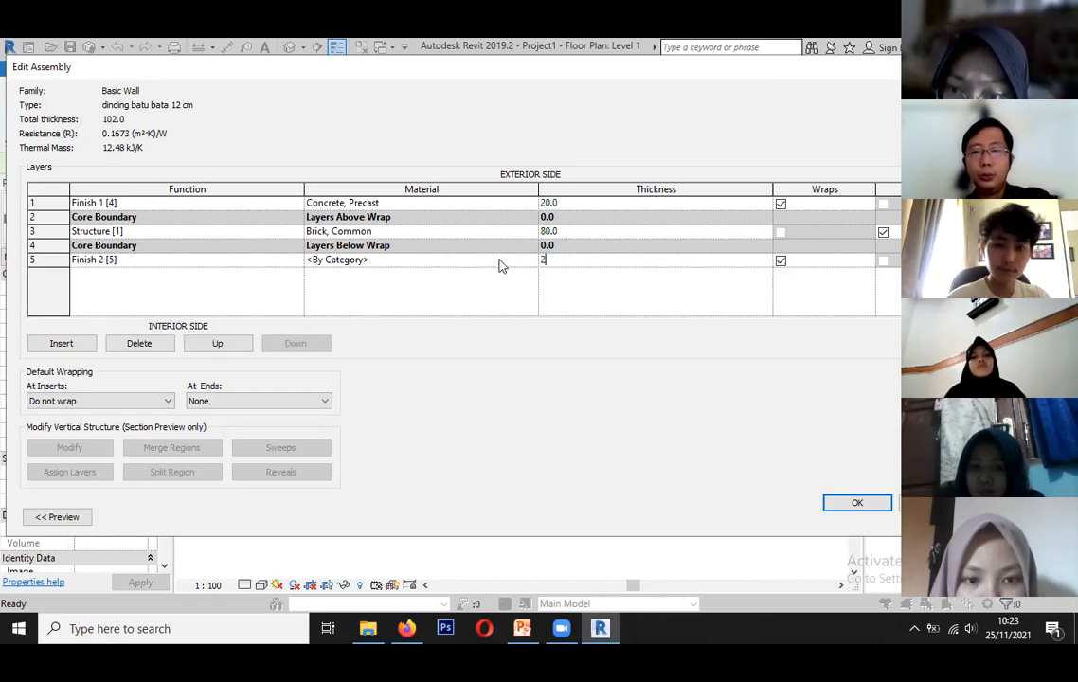
click(577, 231)
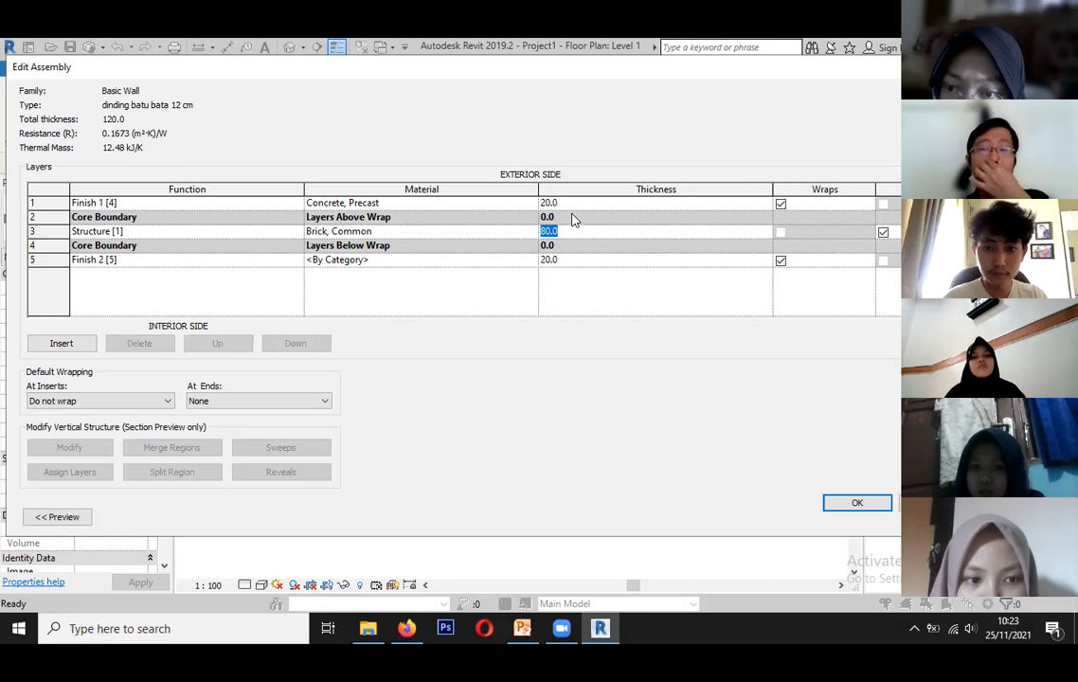
Show the preview of the layered wall and accept the edited assembly.
click(58, 516)
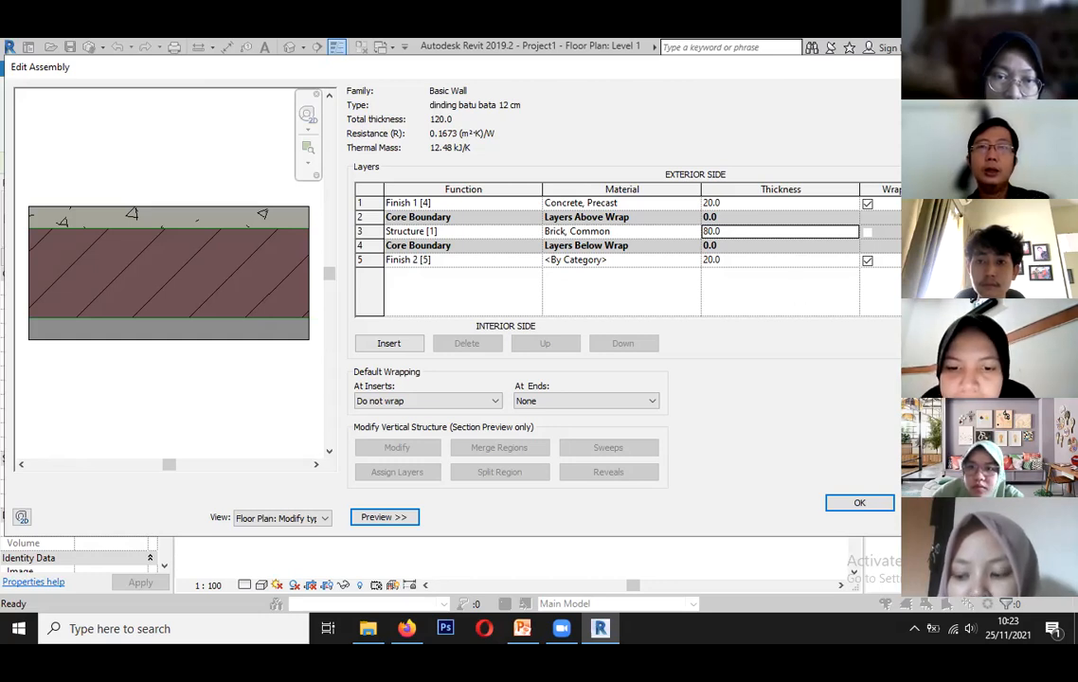
click(753, 504)
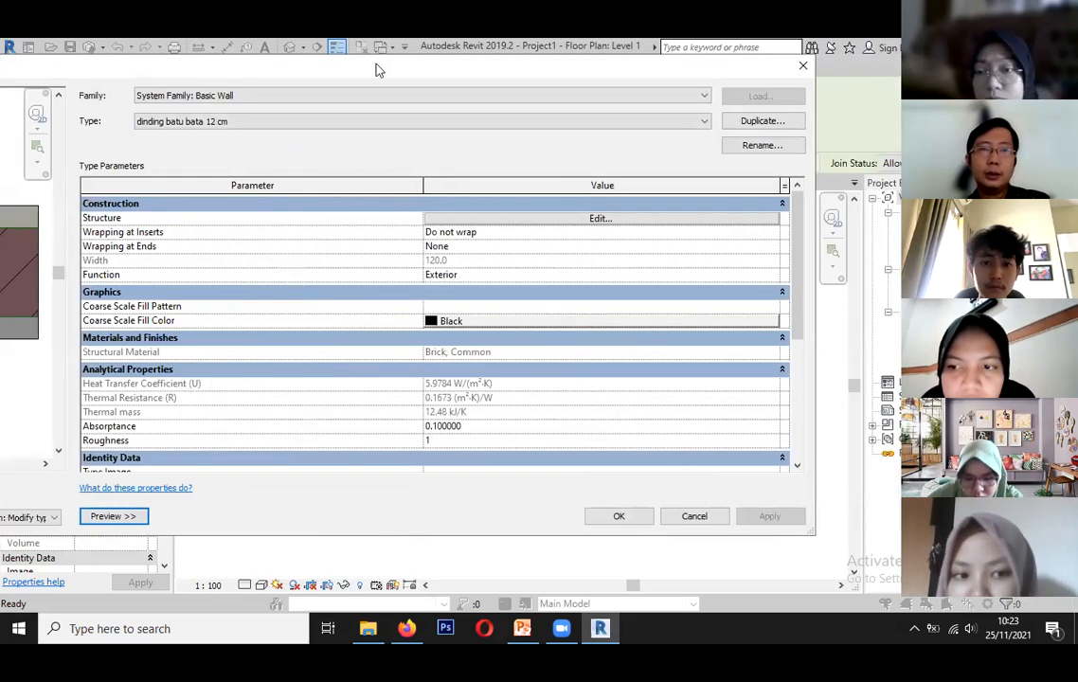
Accept the type properties of the "dinding batu bata 12 cm" wall and keep Height as the placement direction for new walls.
drag(375, 71, 607, 65)
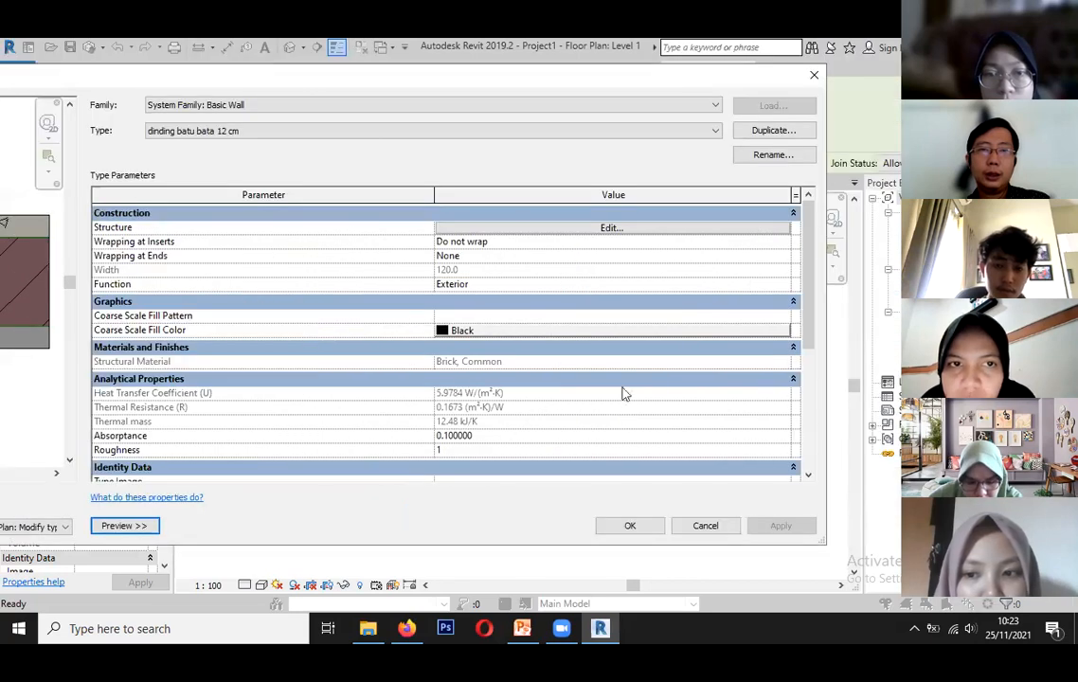
click(628, 523)
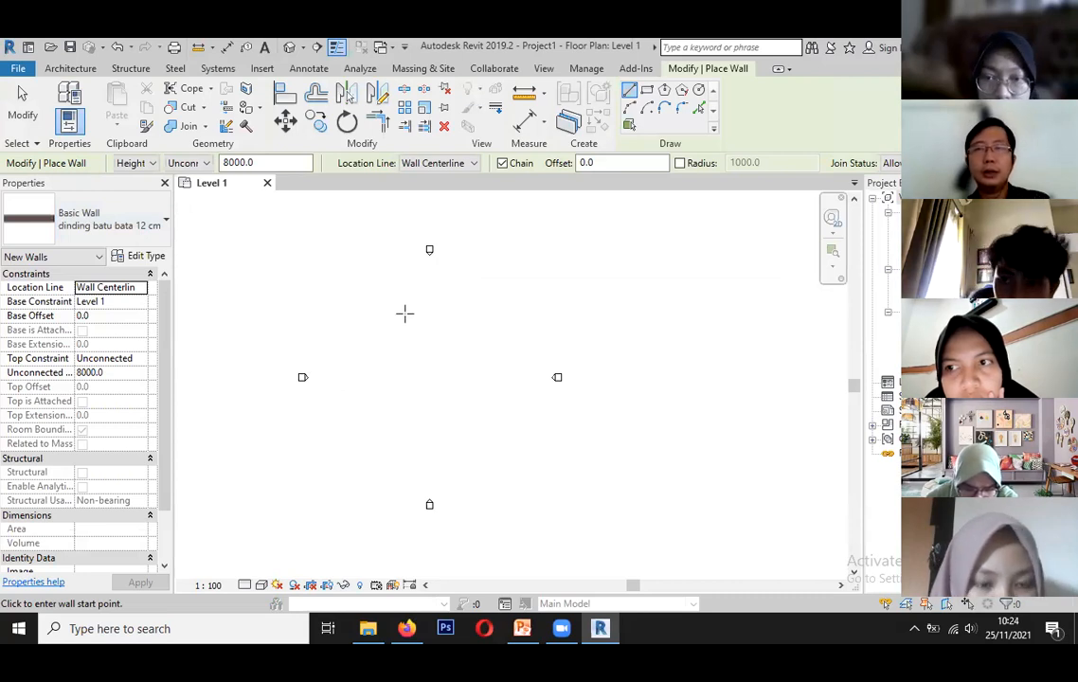
click(151, 164)
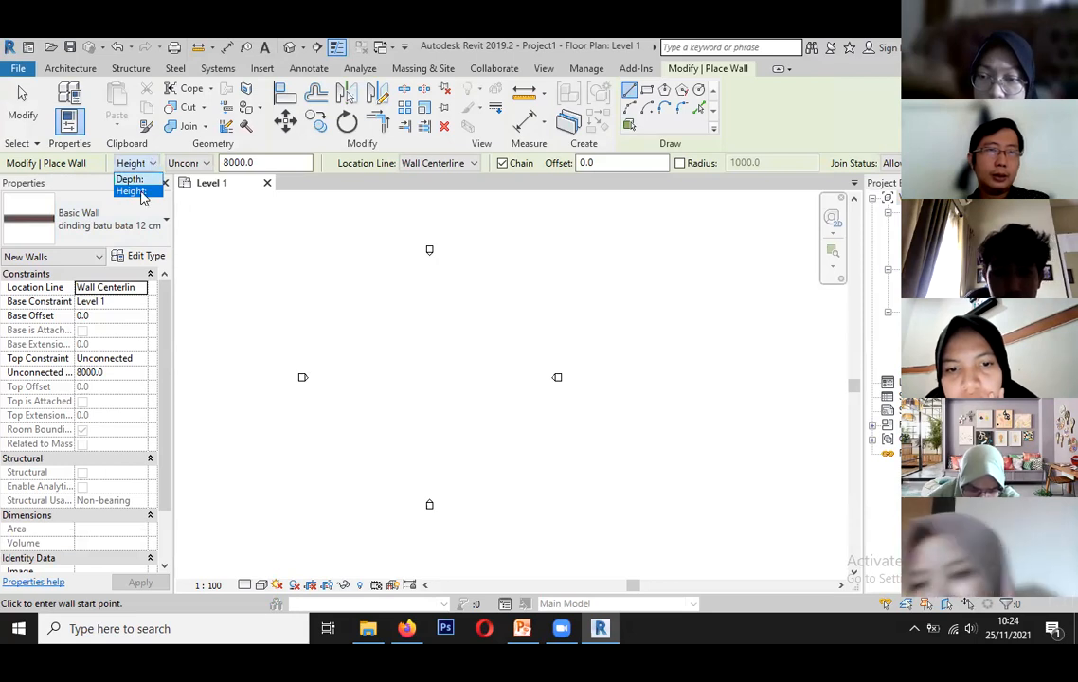
click(133, 192)
click(151, 164)
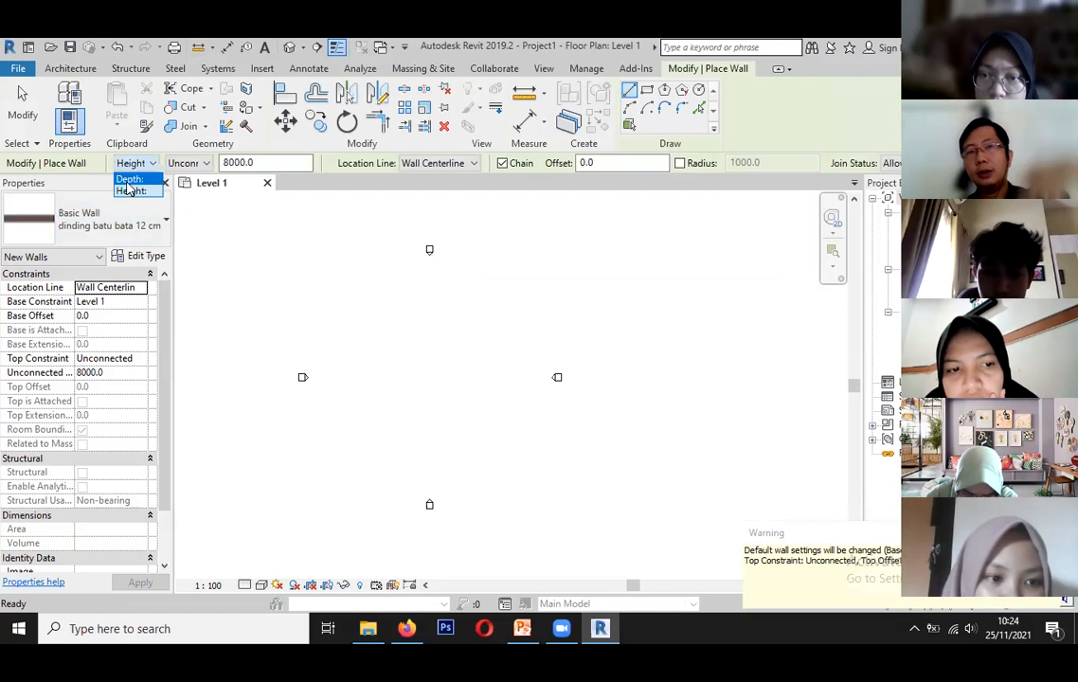
Try Level 2 as the top limit for new walls, and return the limit to Unconnected.
click(207, 164)
click(206, 163)
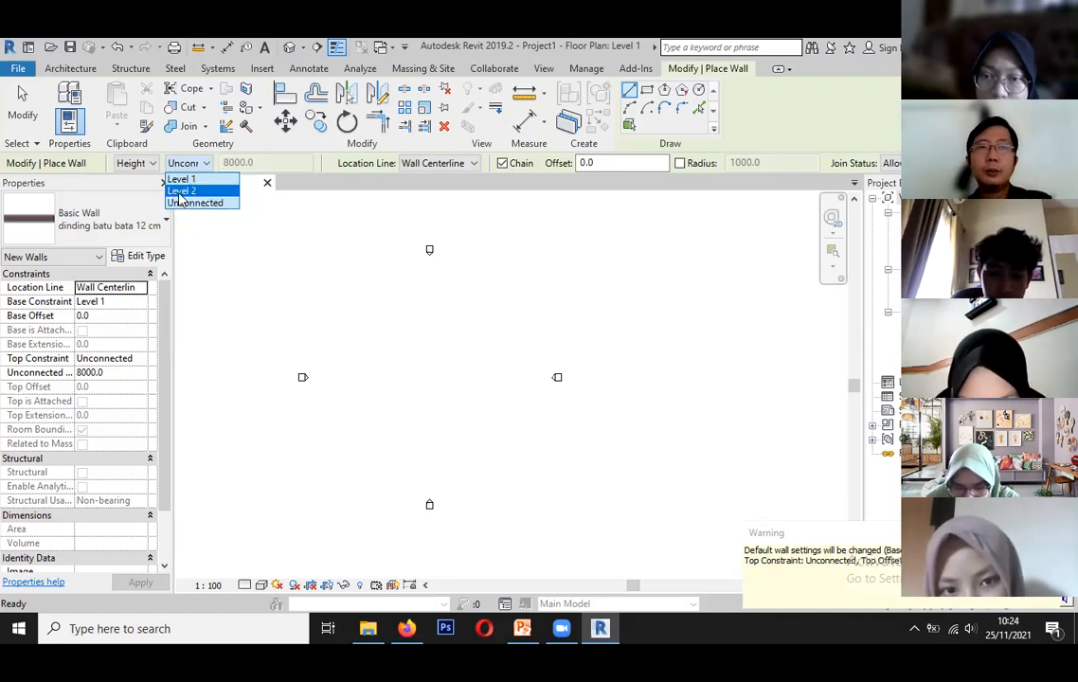
click(182, 190)
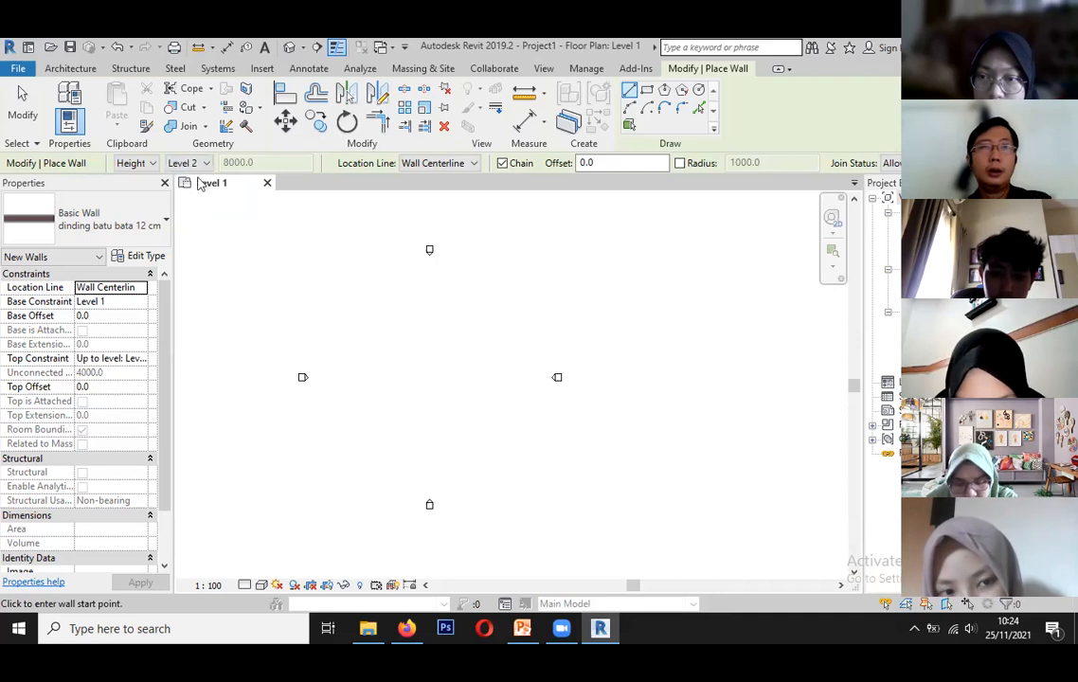
click(189, 163)
click(198, 202)
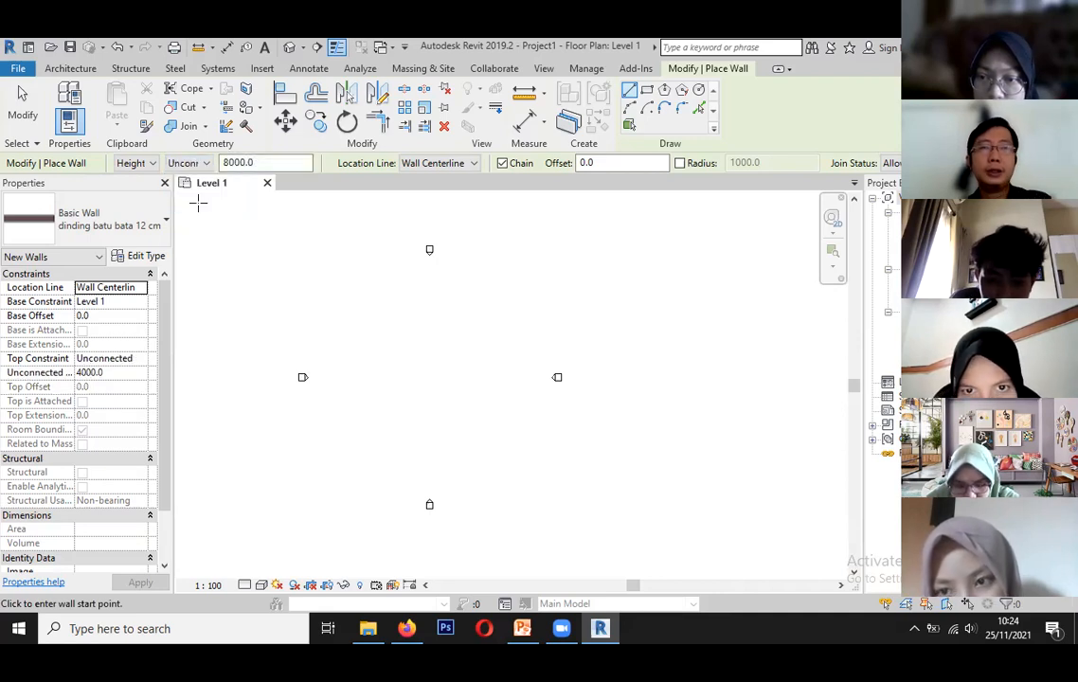
Set the unconnected height of new walls to 4000 mm and keep Wall Centerline as the location line.
drag(267, 162, 214, 163)
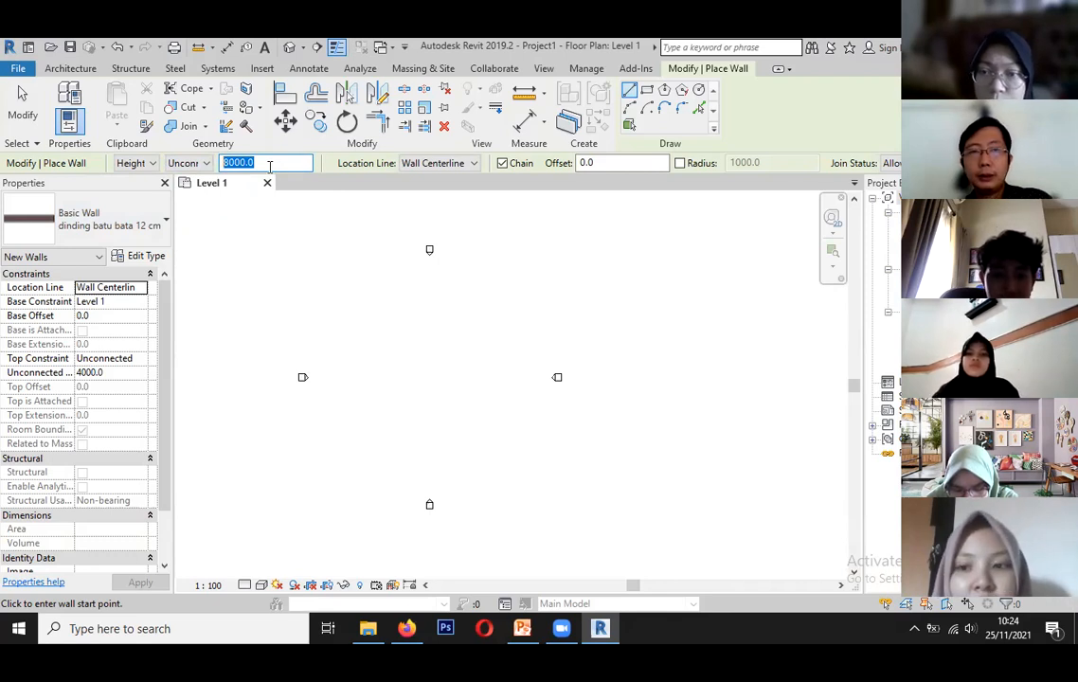
text(4)
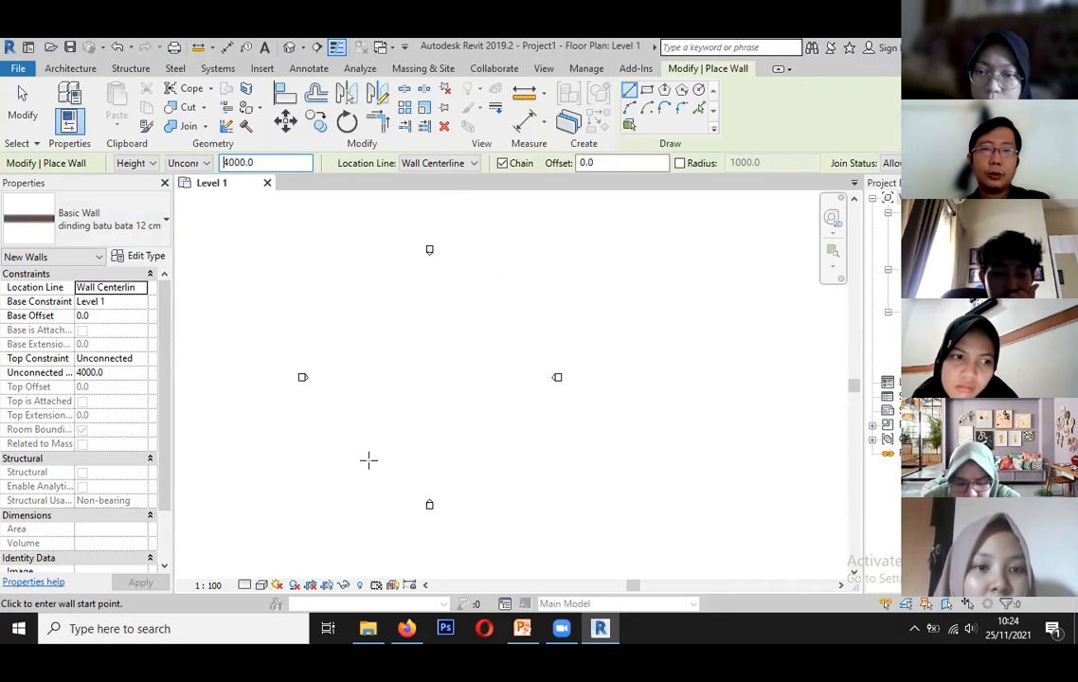
click(474, 165)
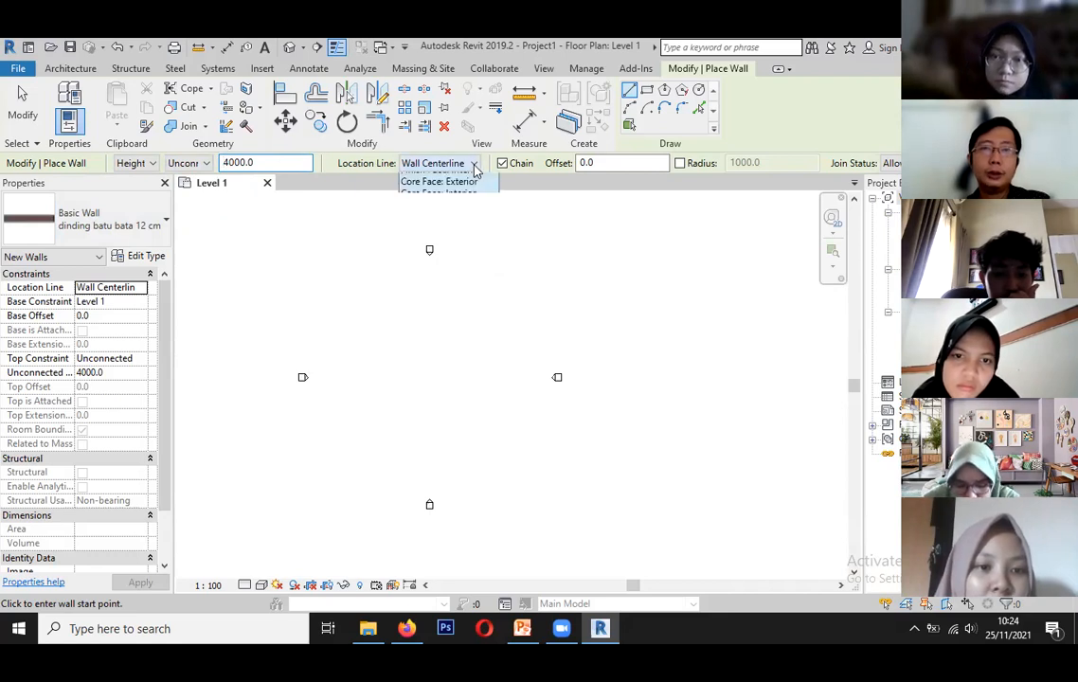
click(475, 166)
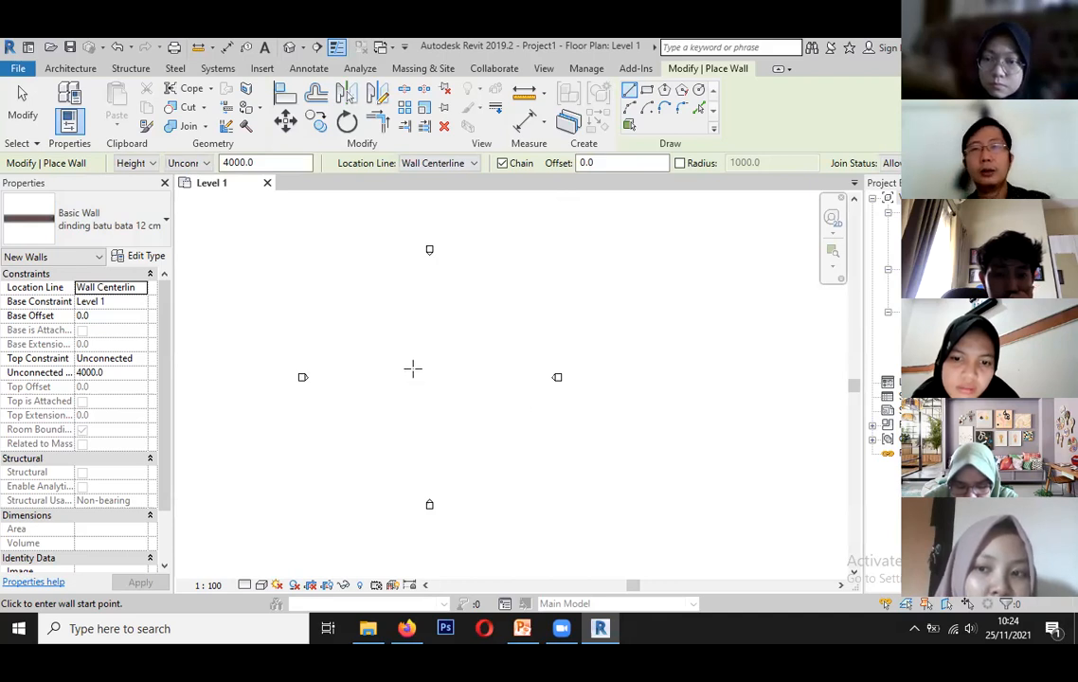
Draw a horizontal wall 4000 mm long in the lower part of the area between the elevation markers.
scroll(471, 452, up, 2)
scroll(389, 385, down, 2)
scroll(374, 419, up, 5)
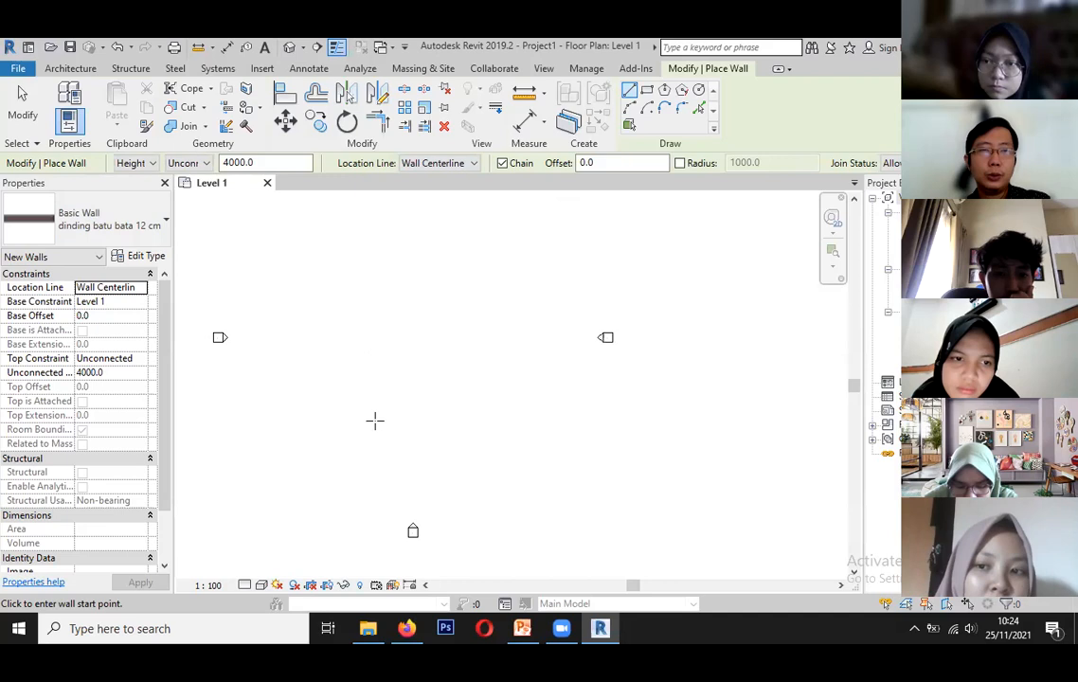
scroll(394, 380, down, 2)
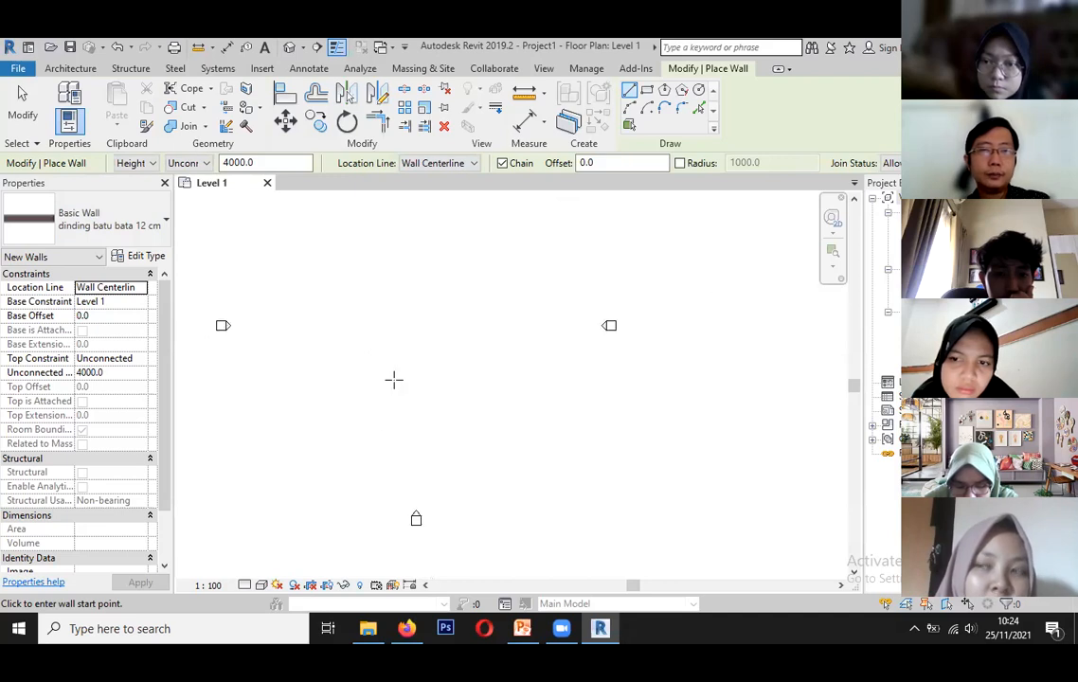
click(285, 435)
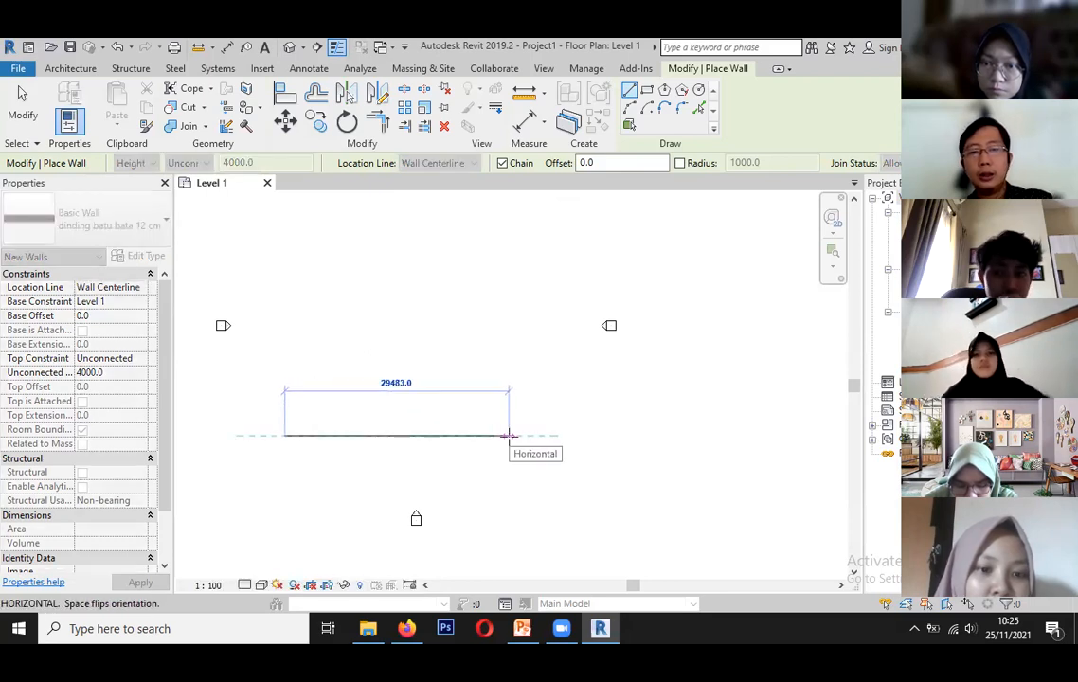
text(4000)
key(Return)
scroll(308, 453, up, 2)
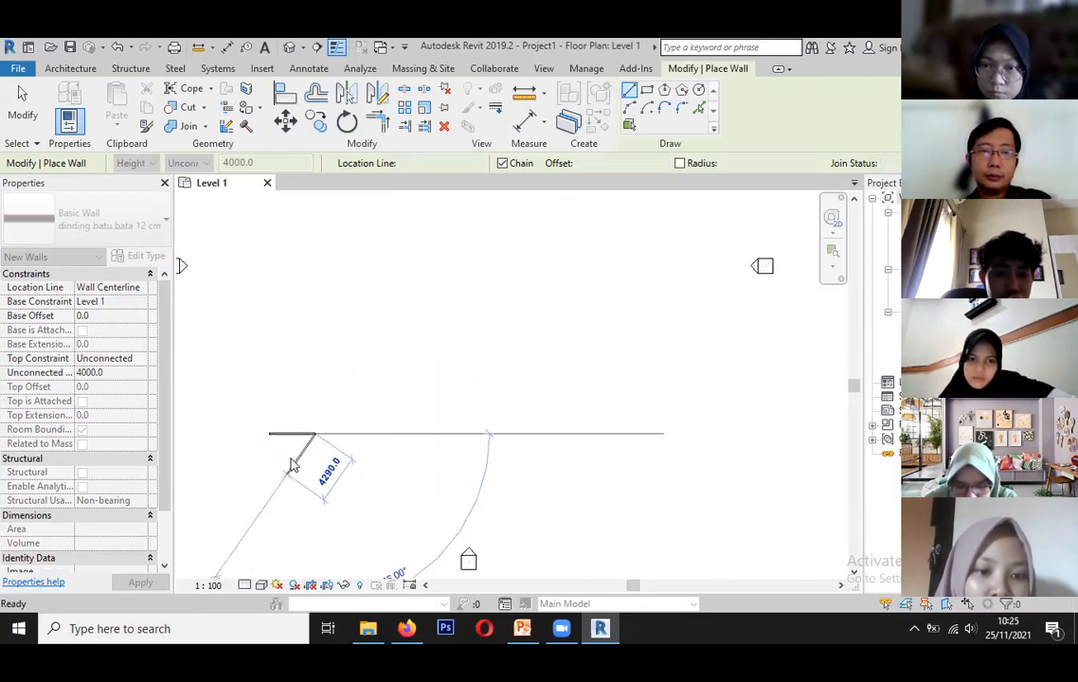
key(Escape)
key(Escape)
Select the horizontal wall and examine its length and assigned wall type.
click(290, 432)
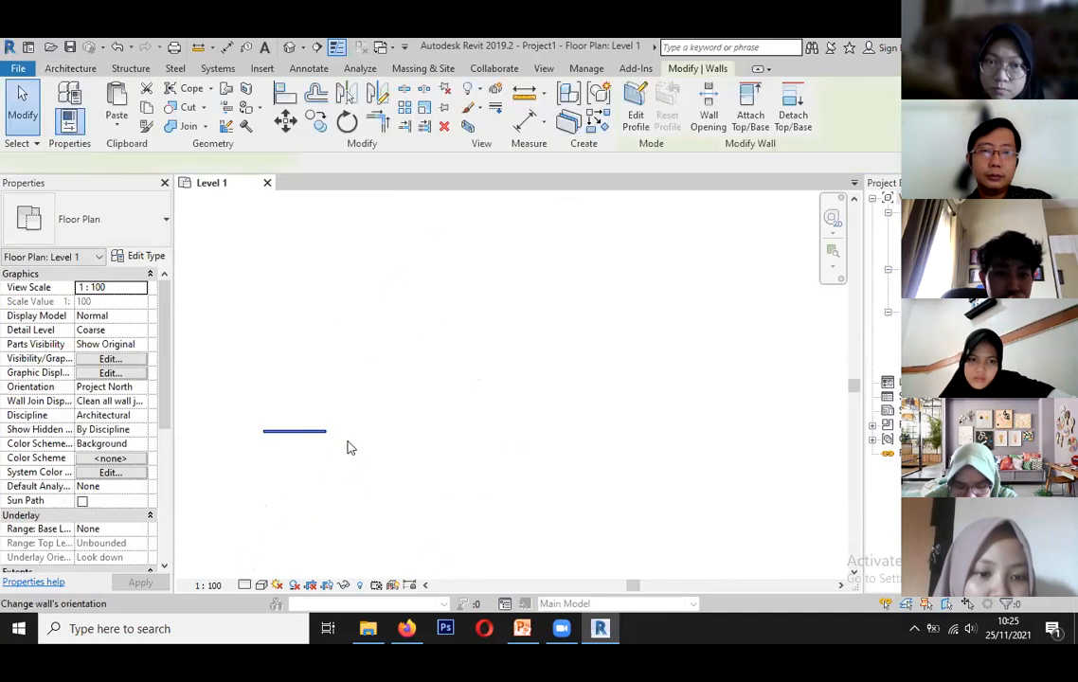
scroll(312, 426, down, 2)
scroll(413, 410, up, 3)
scroll(413, 410, up, 1)
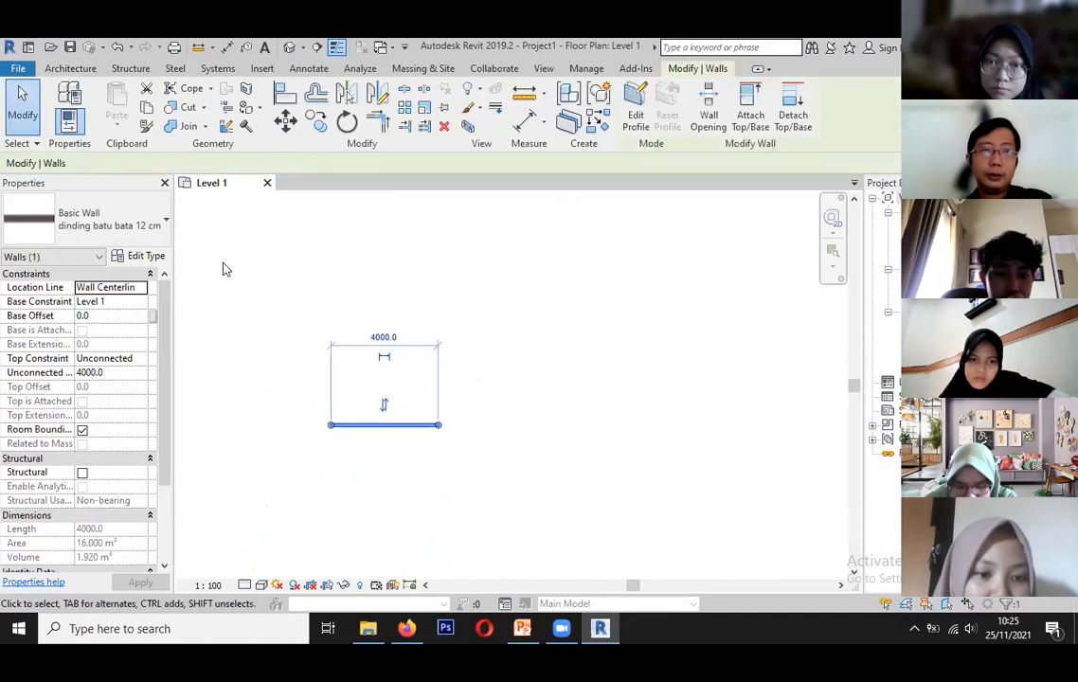
click(114, 220)
click(114, 219)
click(152, 230)
click(396, 273)
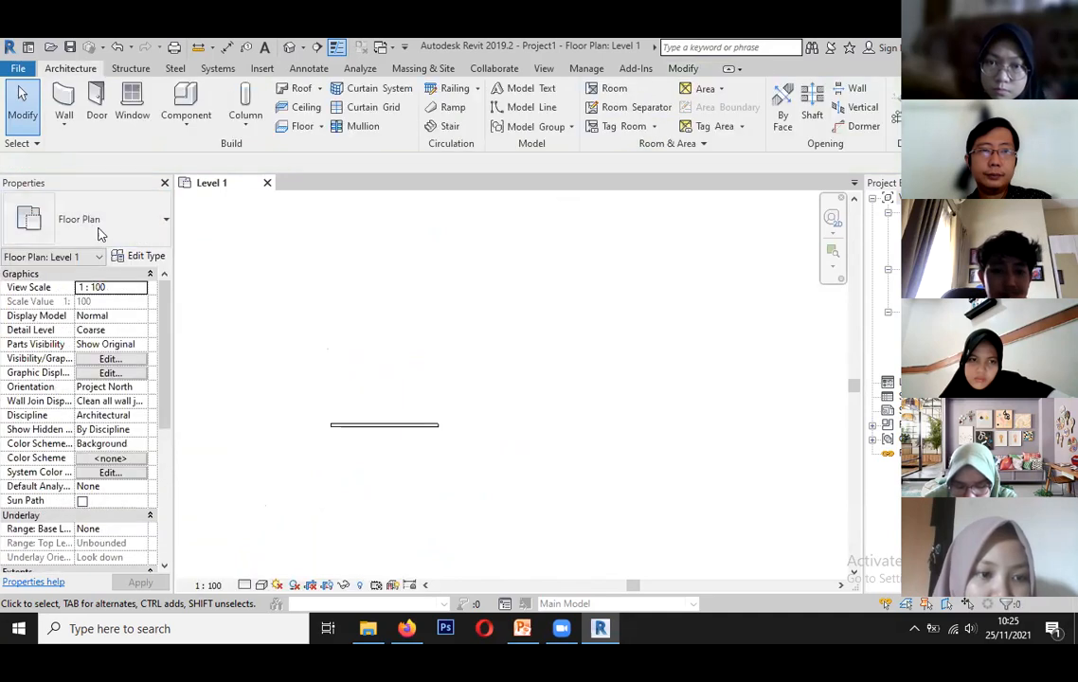
Draw a vertical wall 5000 mm long upward from the right end of the horizontal wall.
click(63, 119)
click(107, 154)
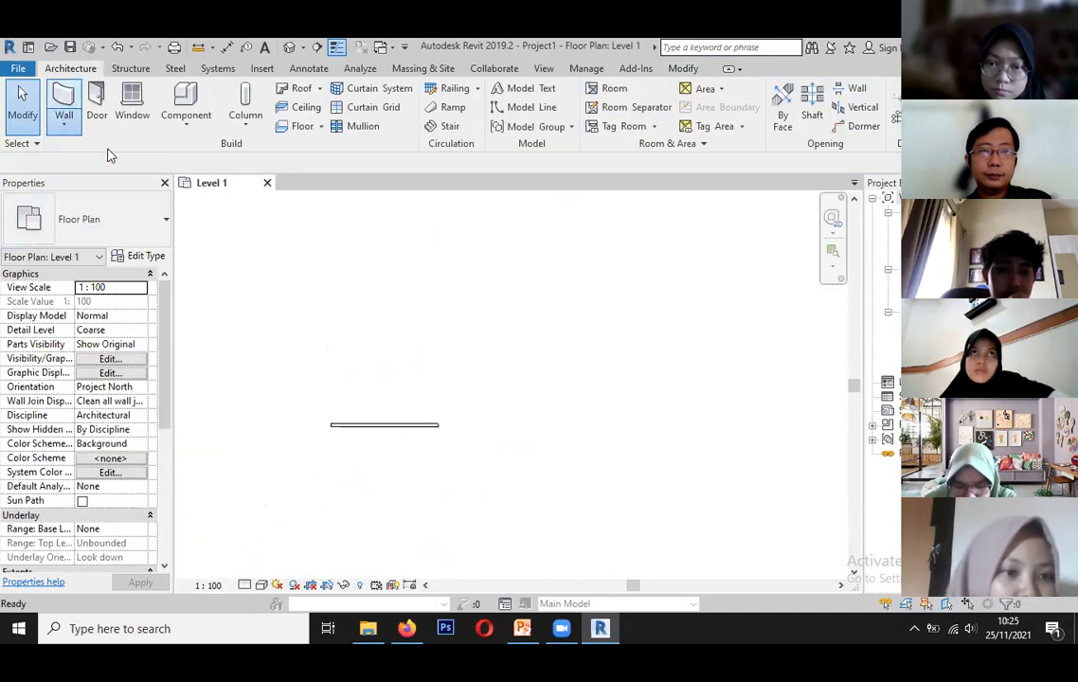
click(109, 218)
click(291, 313)
key(Escape)
click(441, 424)
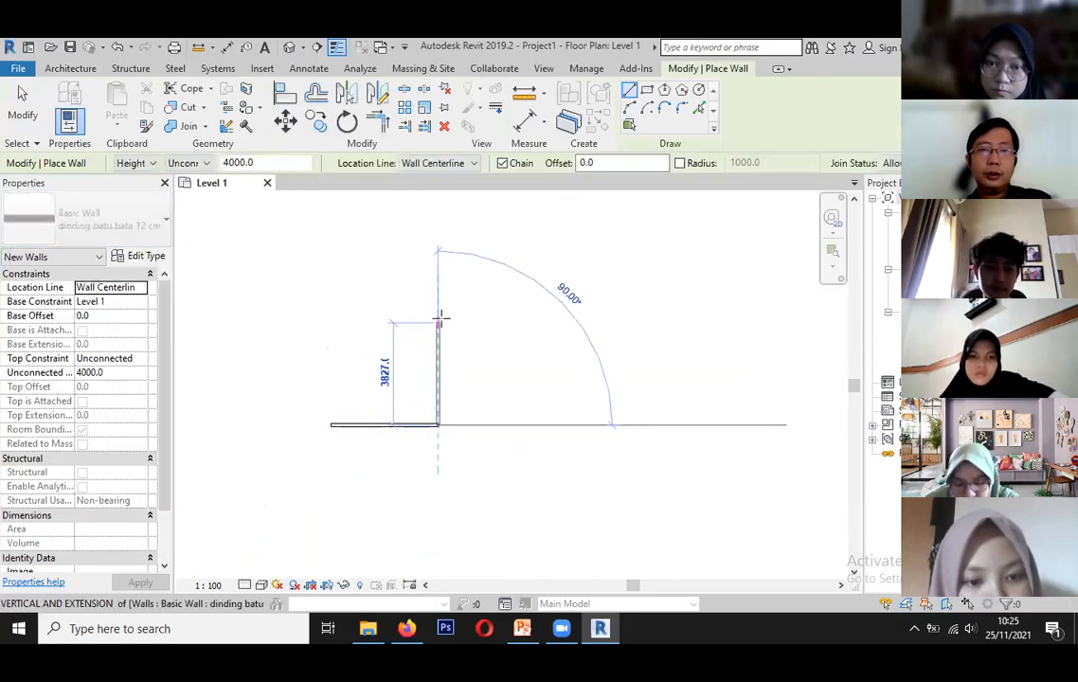
text(5)
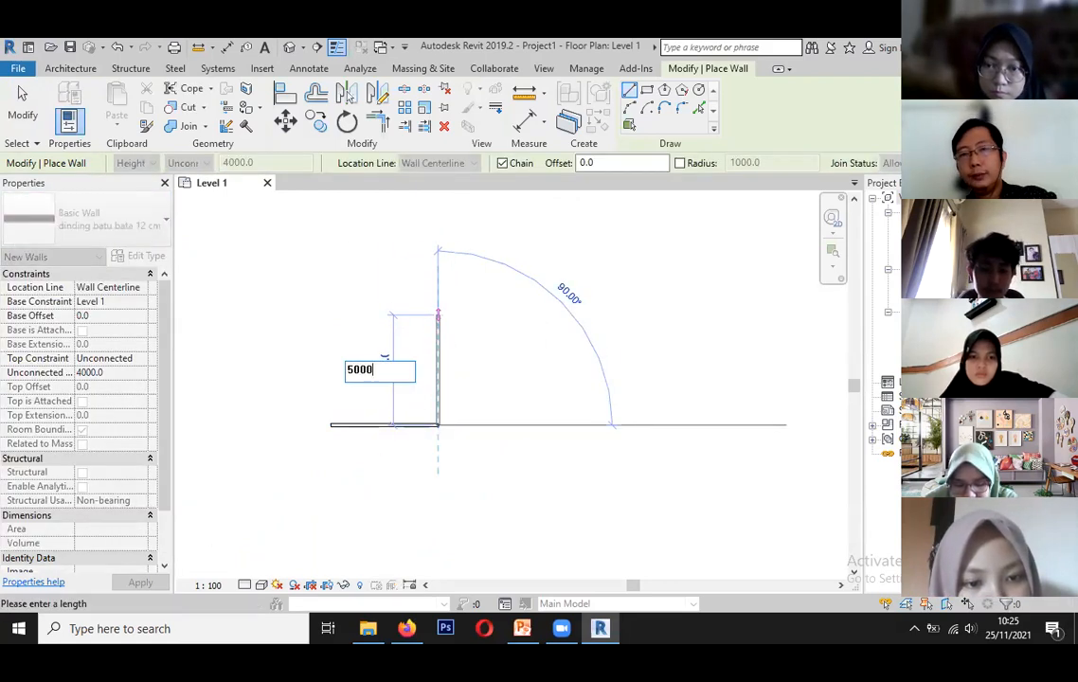
text(000)
key(Return)
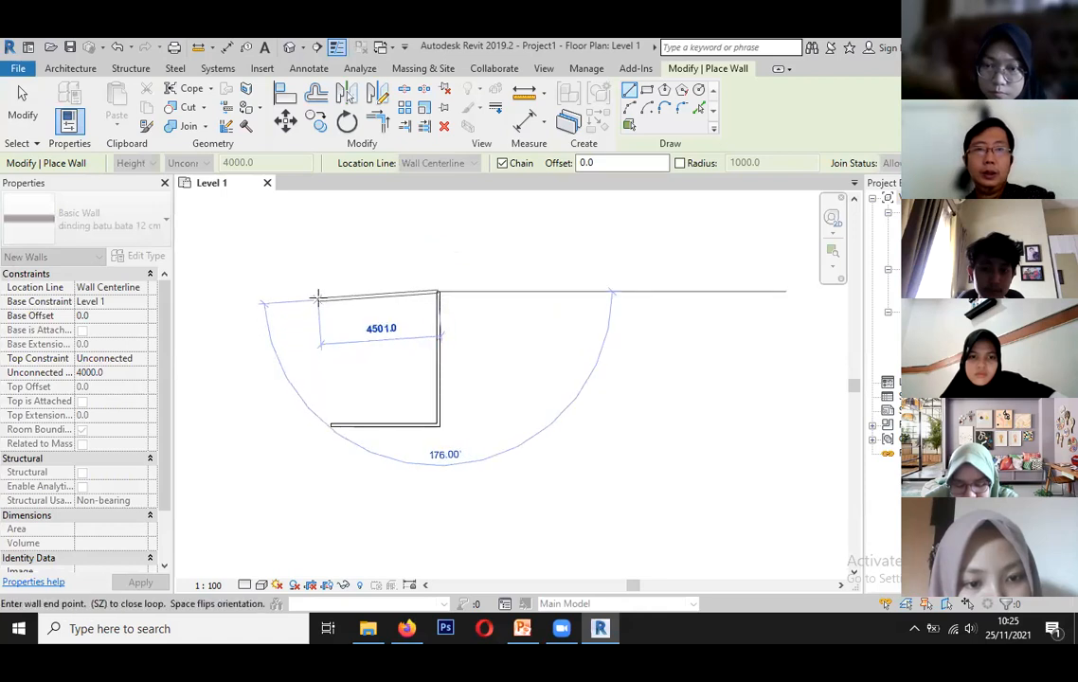
Add a 4000 mm top wall running left and close the rectangular room at the first wall's left end.
text(4000)
key(Return)
click(330, 424)
scroll(423, 287, up, 4)
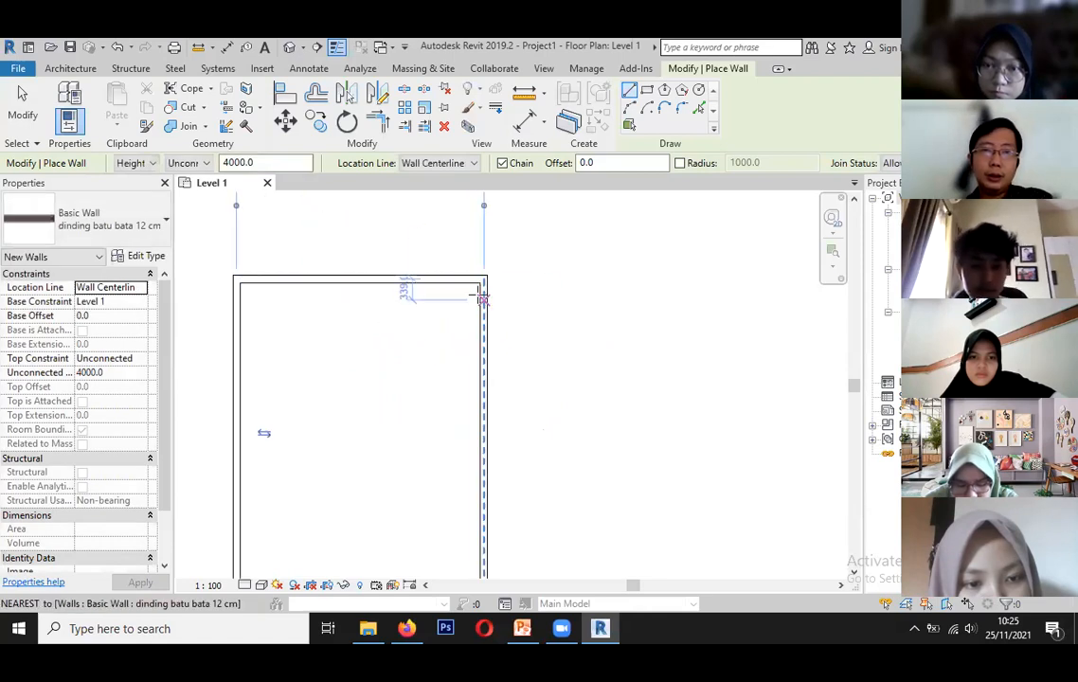
key(Escape)
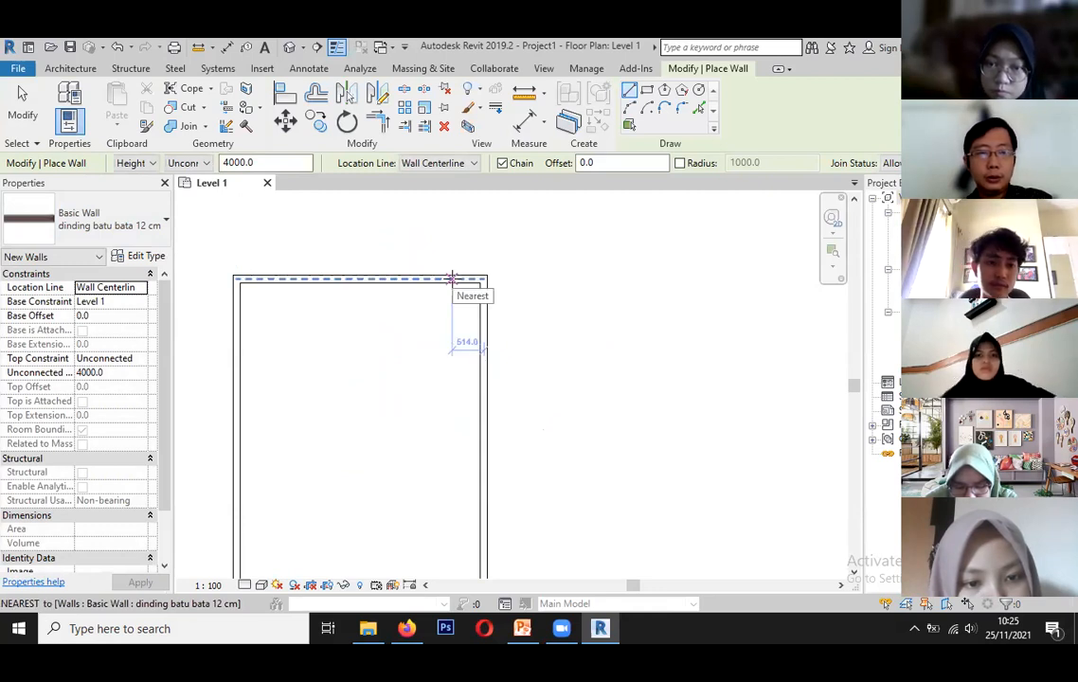
text(2)
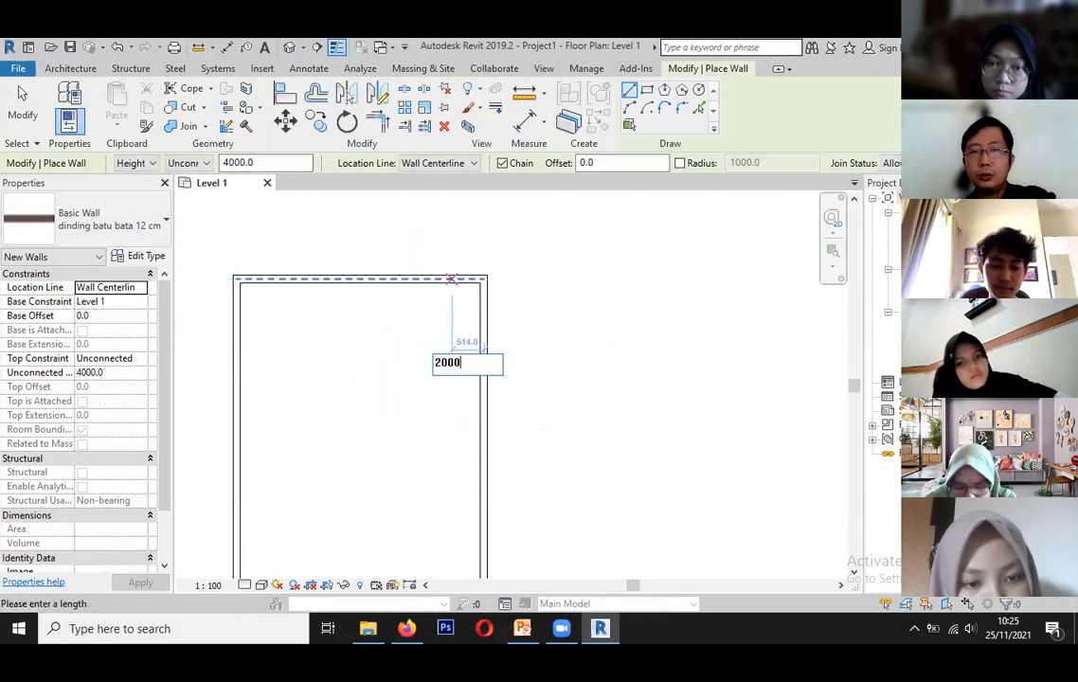
text(000)
key(Return)
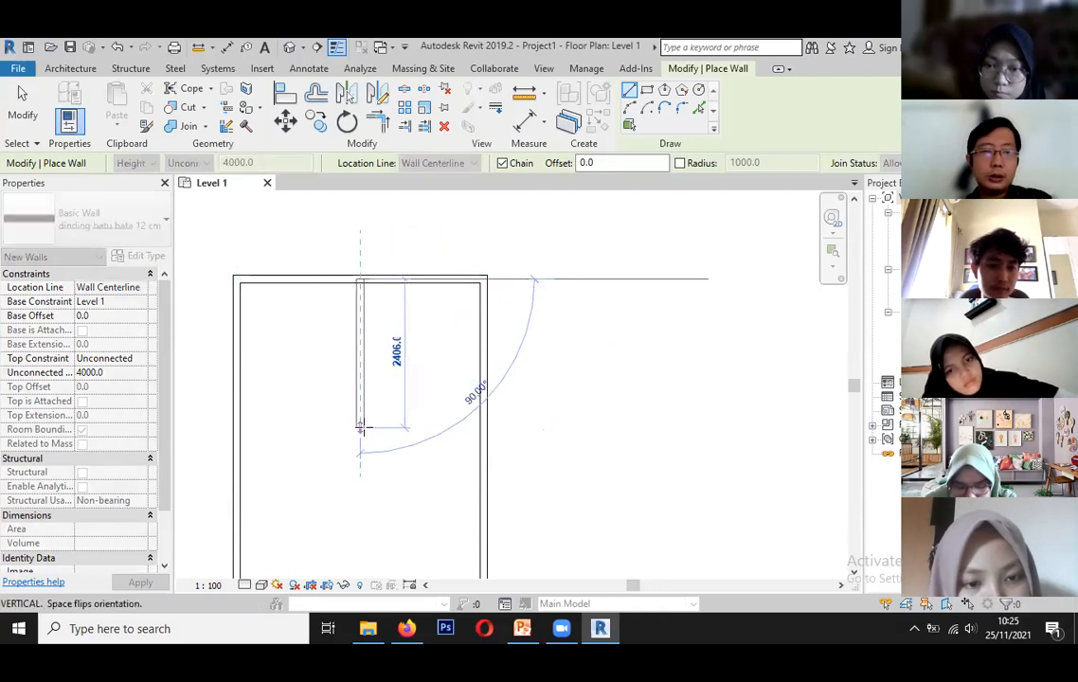
text(200)
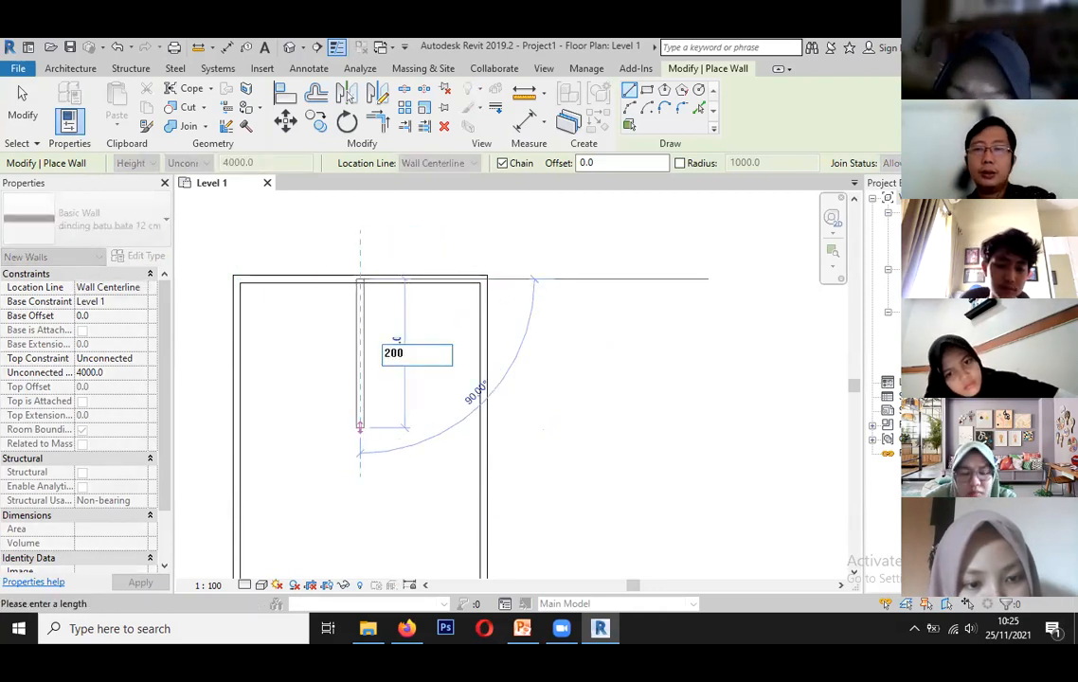
key(Return)
key(Escape)
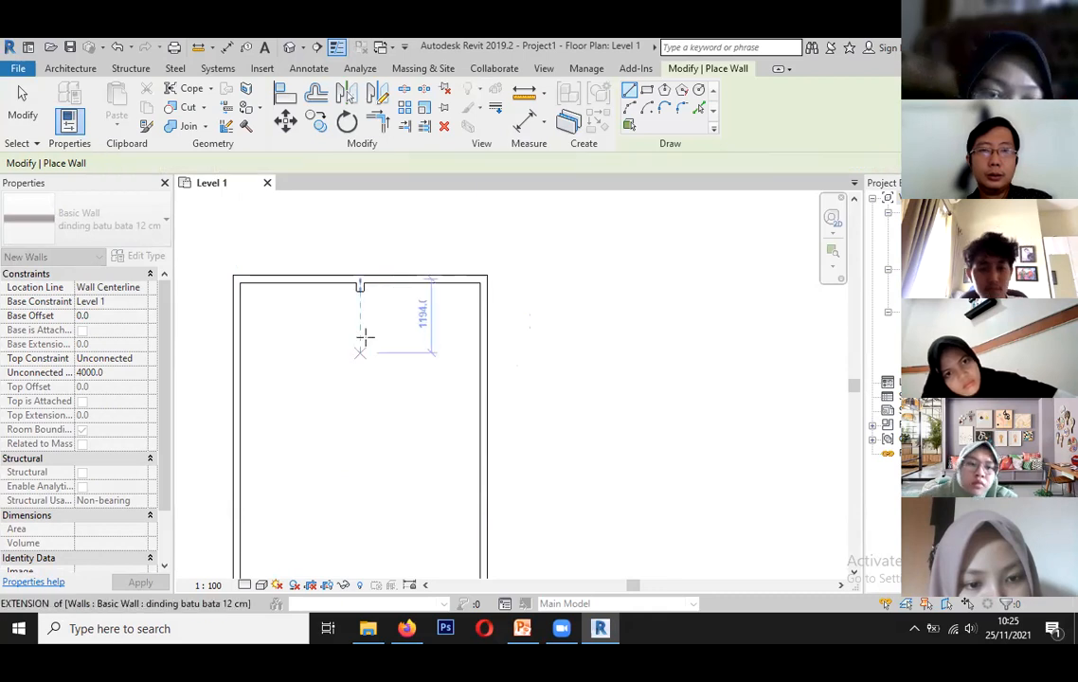
Draw an L-shaped partition starting 2000 mm from the upper-right corner, running 2000 mm down and then across to the right outer wall.
click(480, 279)
text(20)
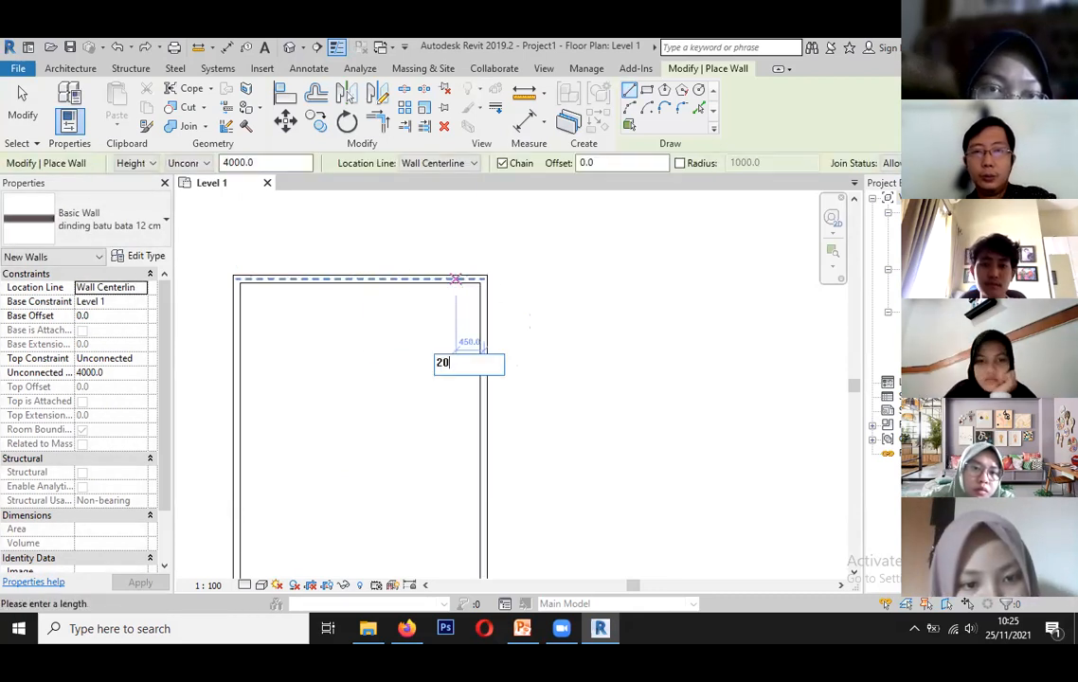
text(00)
key(Return)
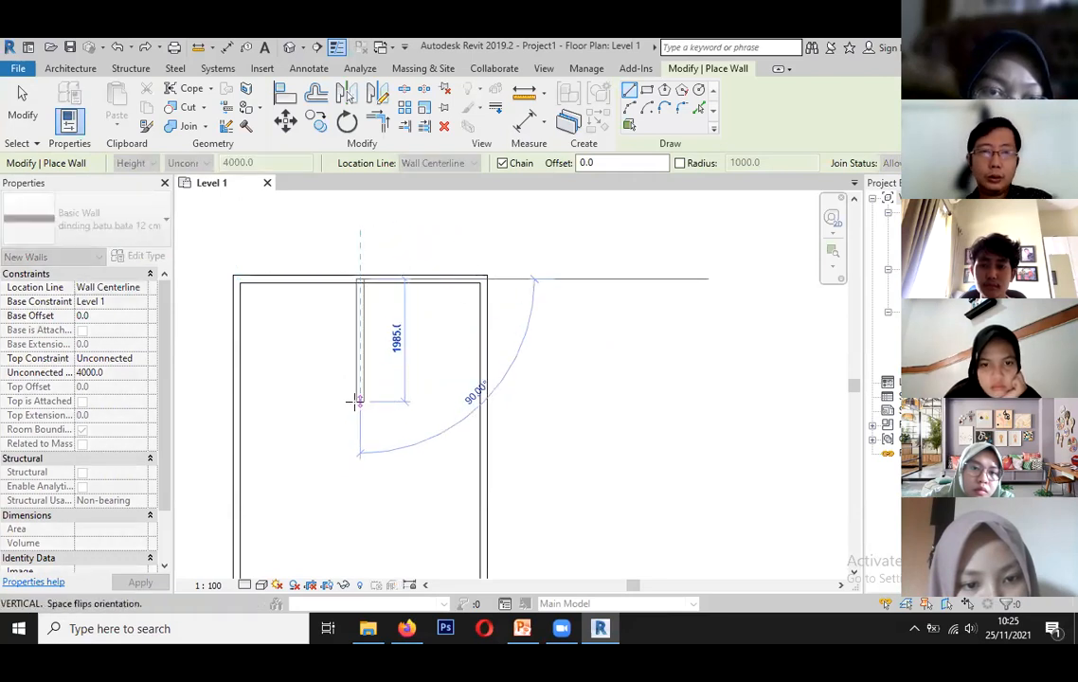
text(2000)
key(Return)
click(483, 403)
scroll(522, 282, down, 2)
key(Escape)
scroll(358, 365, up, 3)
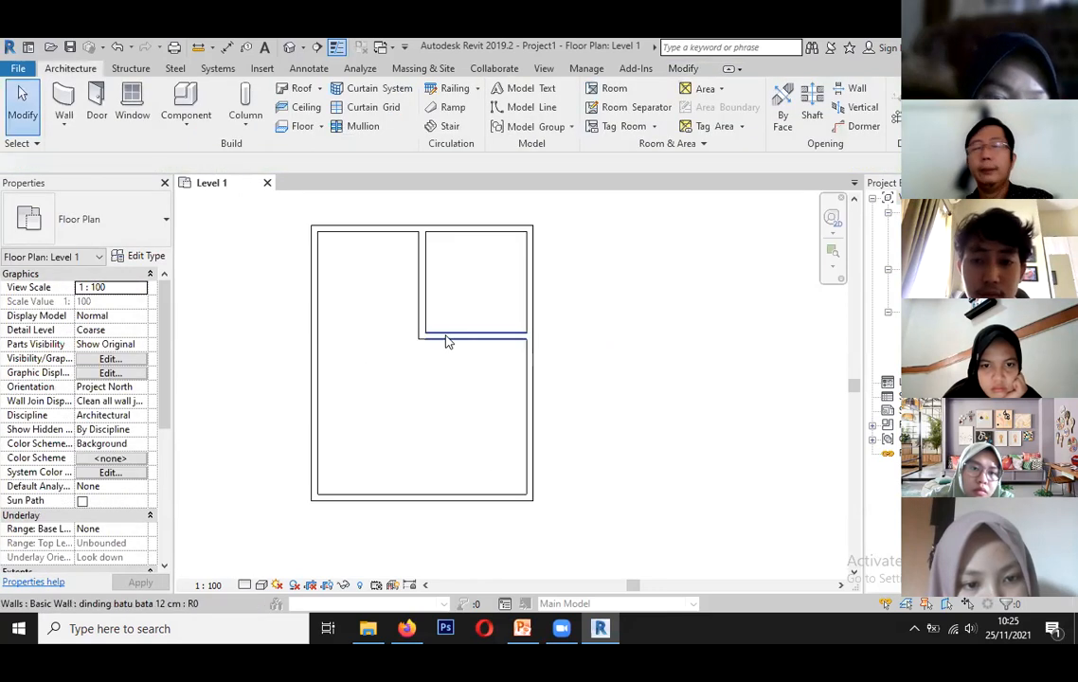
Set the floor plan's detail level to Medium and its visual style to Shaded.
click(244, 585)
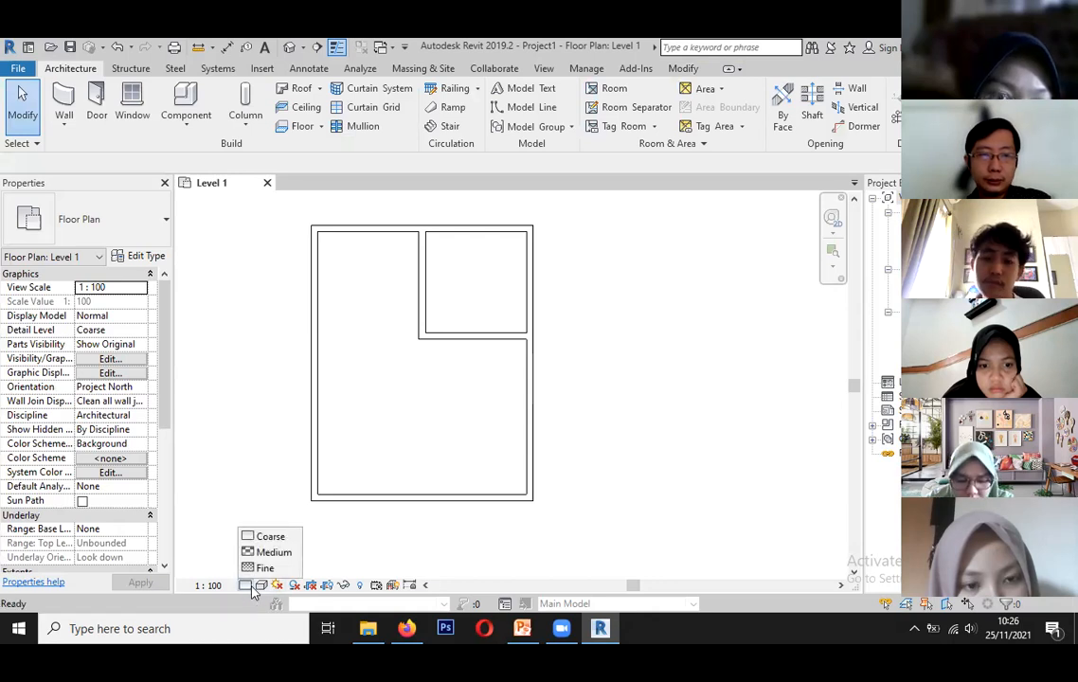
click(271, 552)
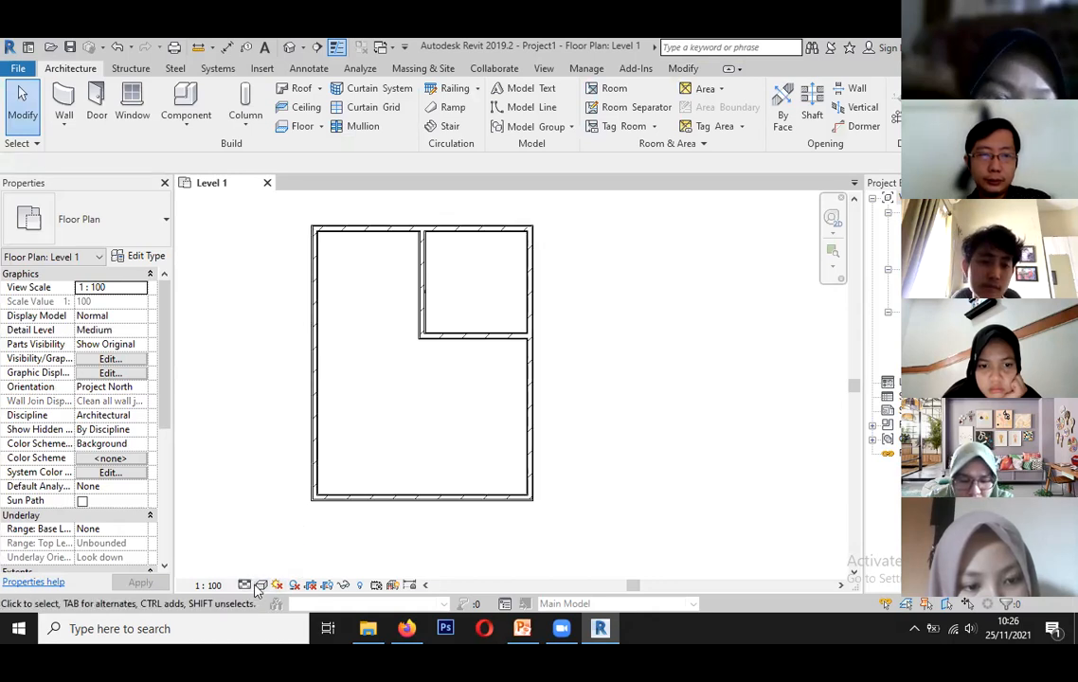
click(261, 585)
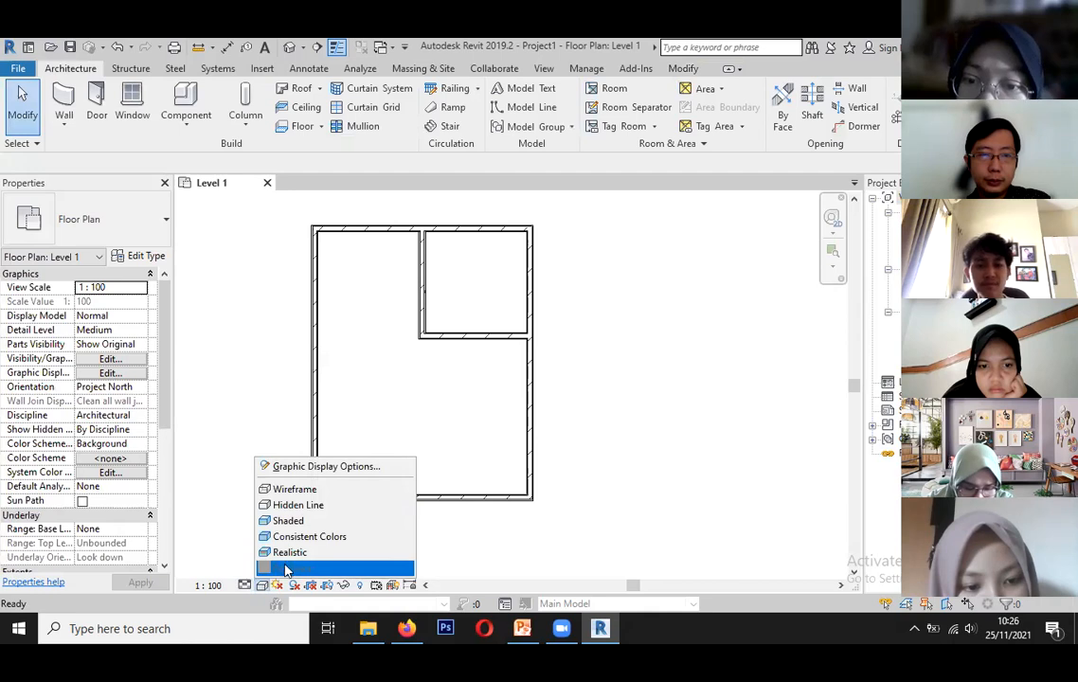
click(289, 521)
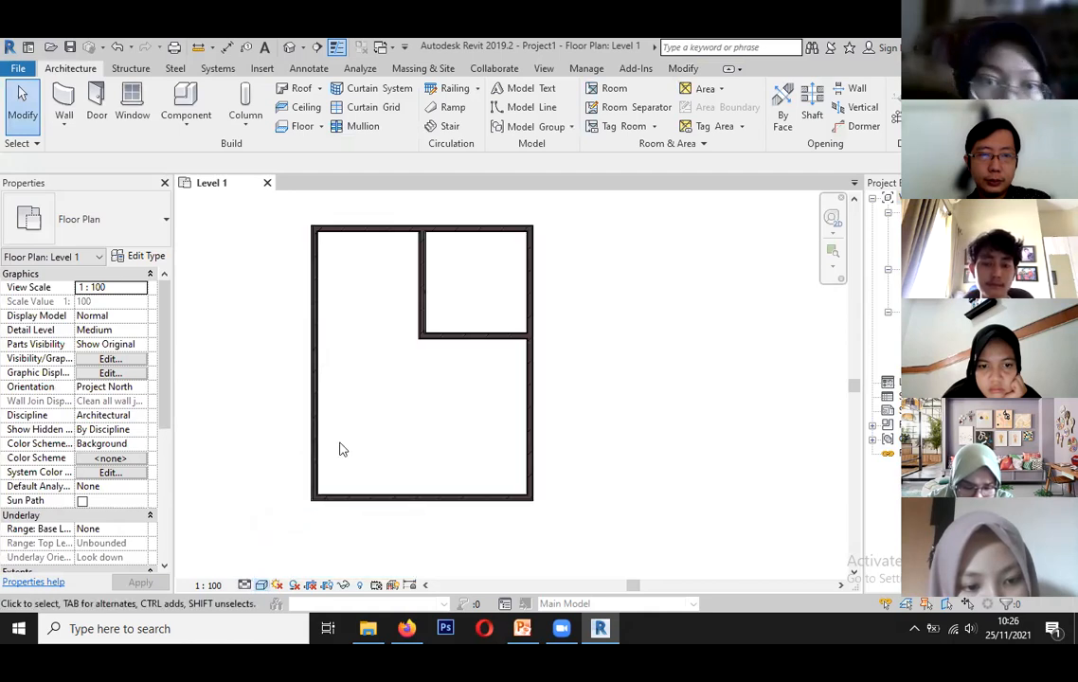
Set the Level 1 floor plan's visual style to Hidden Line.
click(261, 585)
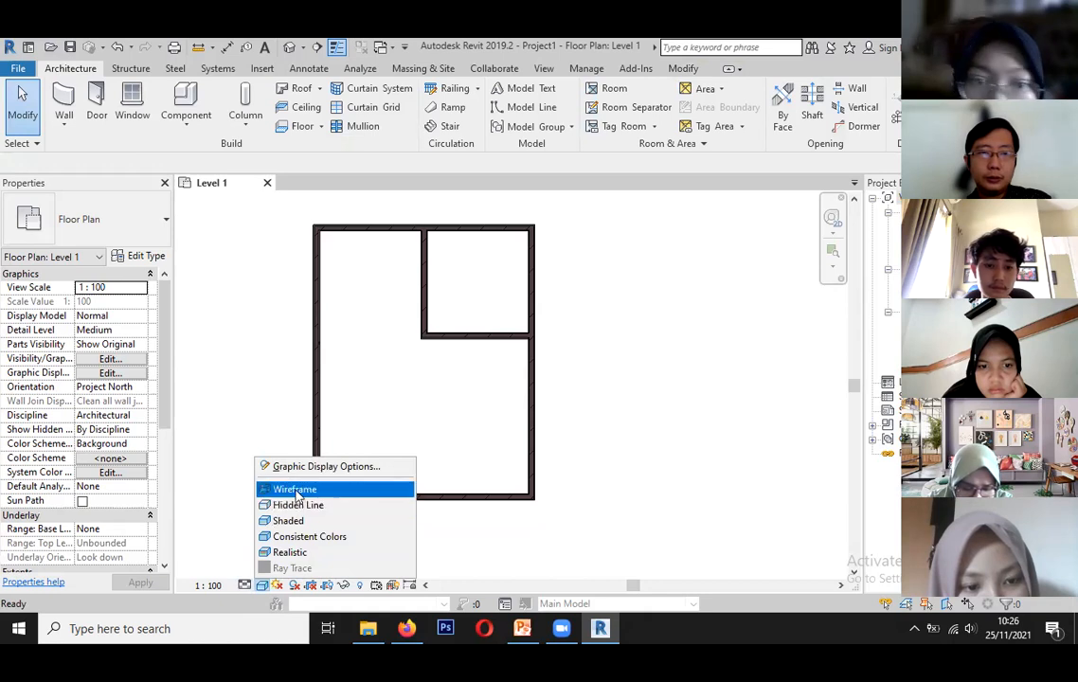
click(299, 505)
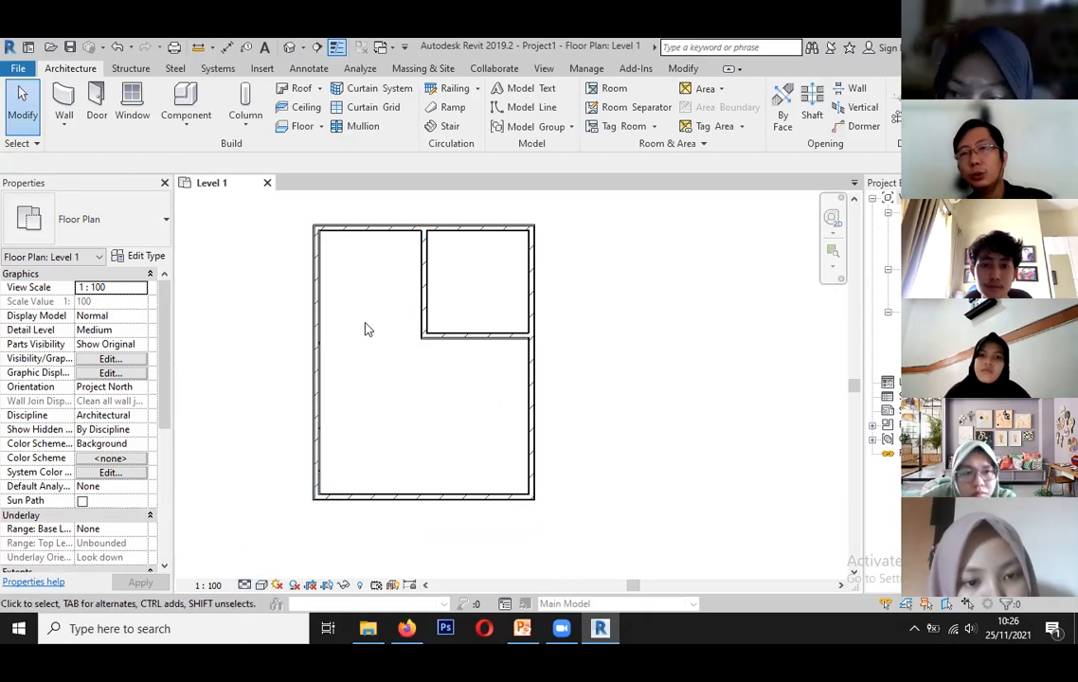
scroll(464, 344, down, 1)
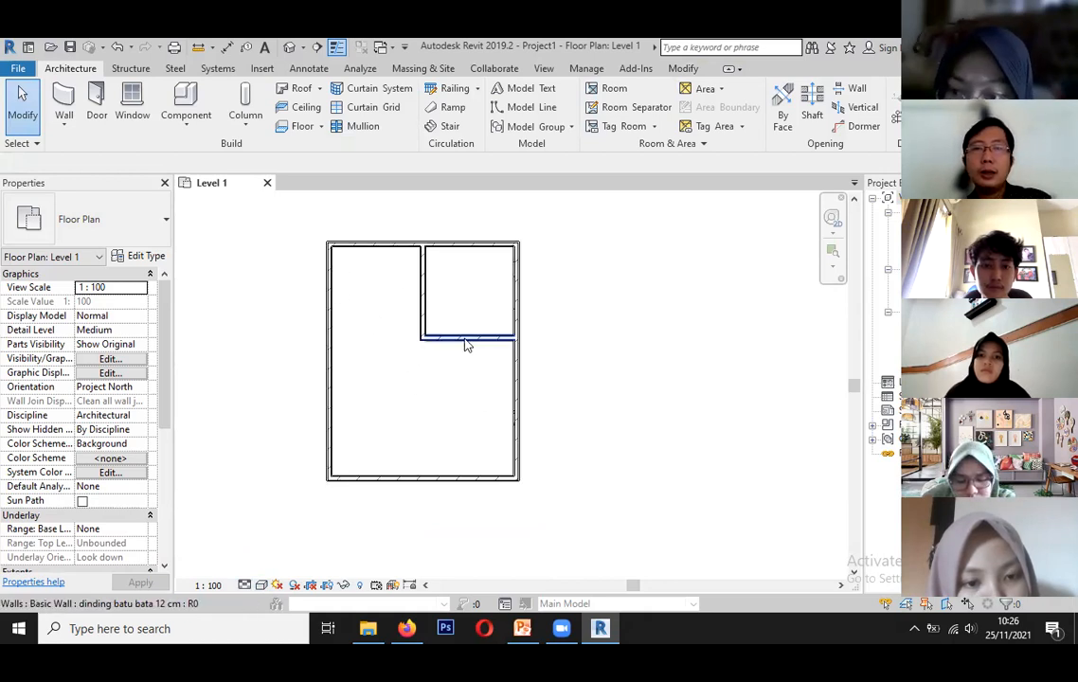
scroll(500, 277, up, 2)
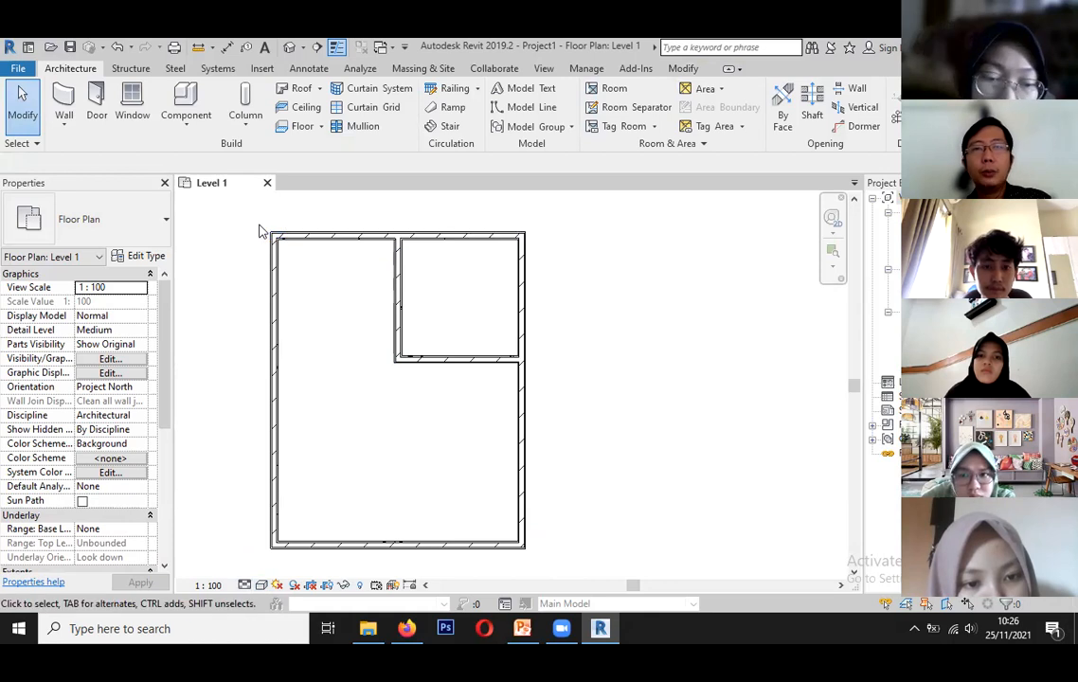
scroll(264, 235, down, 1)
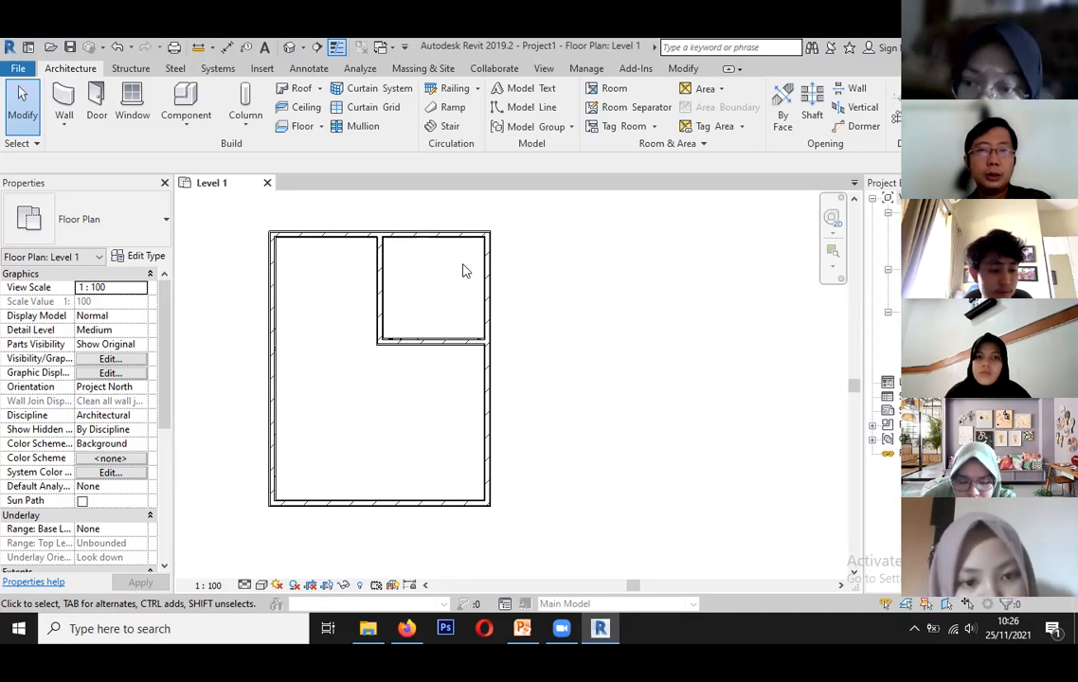
scroll(467, 269, down, 1)
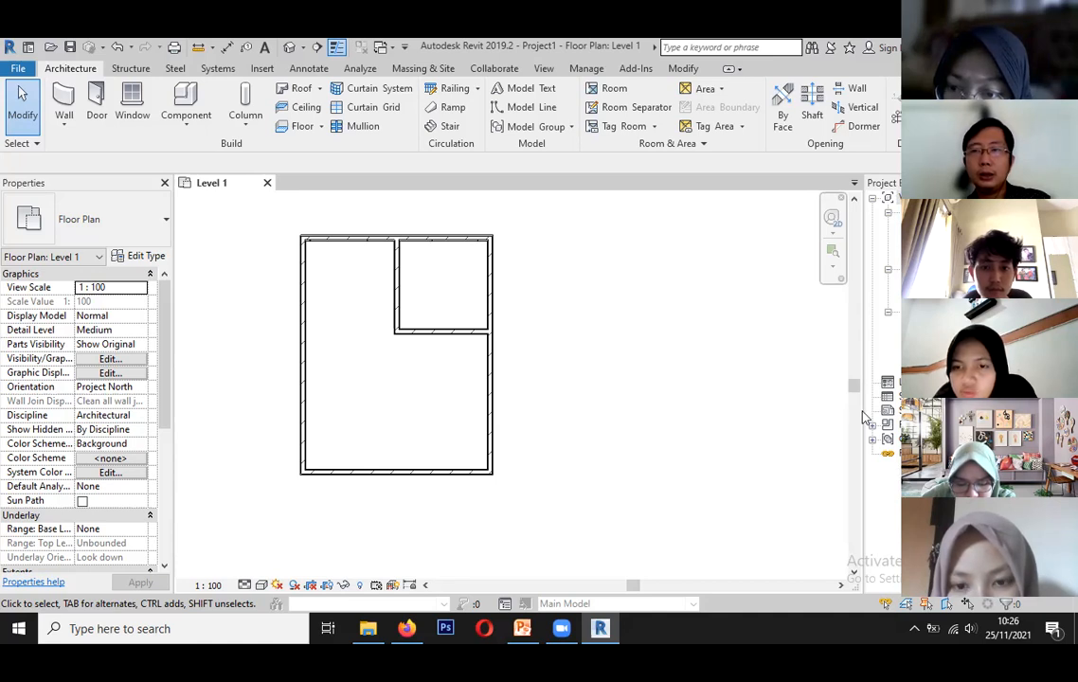
Open the default 3D view and examine the walled room with its inner partition up close.
click(290, 50)
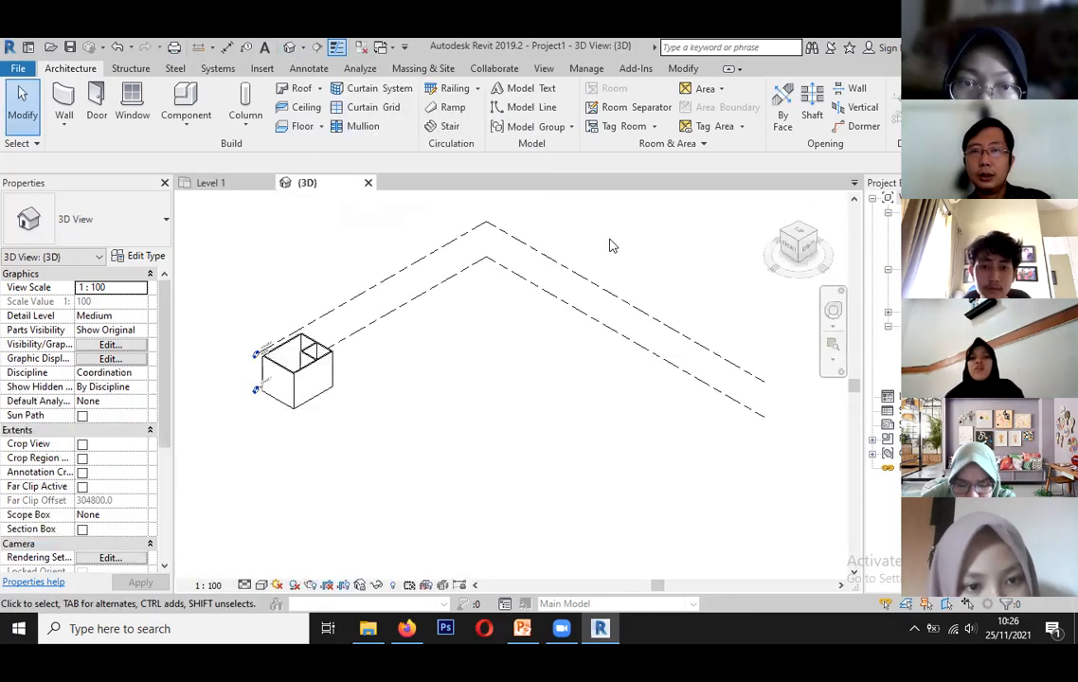
scroll(251, 379, up, 6)
scroll(469, 384, down, 2)
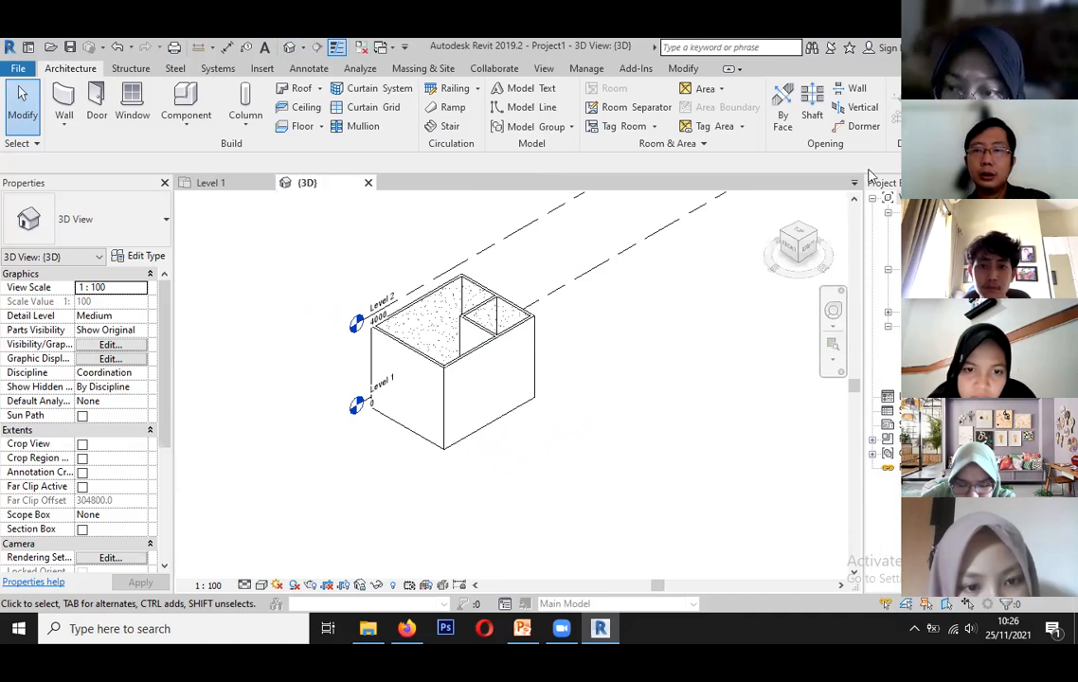
scroll(439, 337, up, 3)
scroll(327, 347, down, 2)
mouse_move(453, 385)
middle_down()
mouse_move(430, 371)
mouse_move(457, 378)
middle_up()
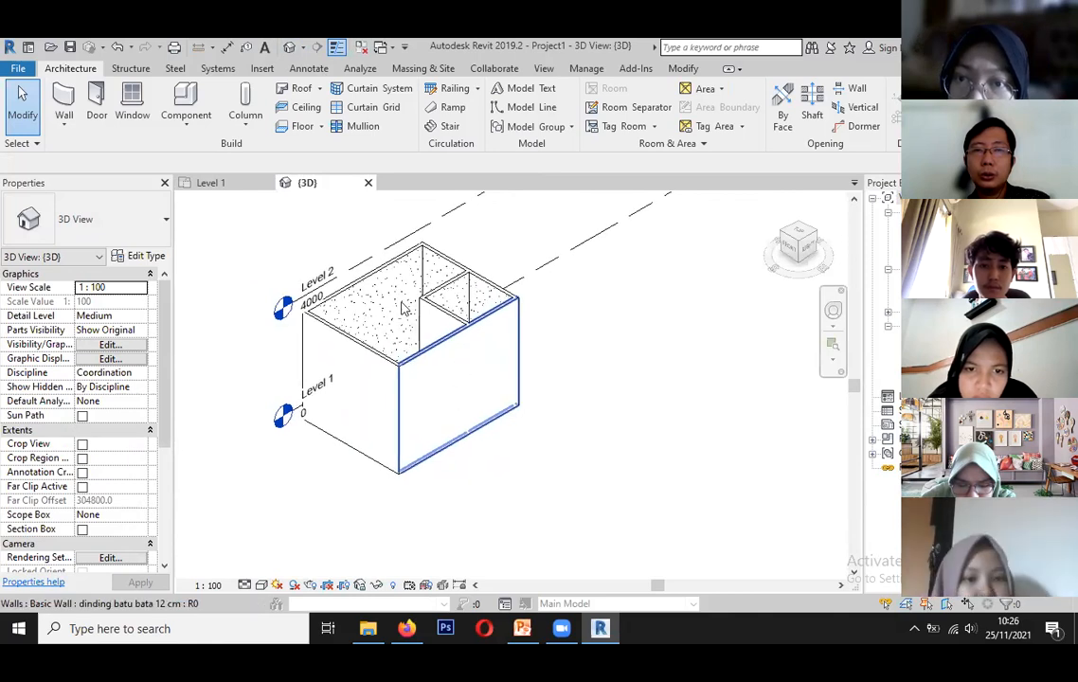
Compare the Level 1 floor plan with the 3D view of the same walls.
click(210, 184)
scroll(380, 280, up, 2)
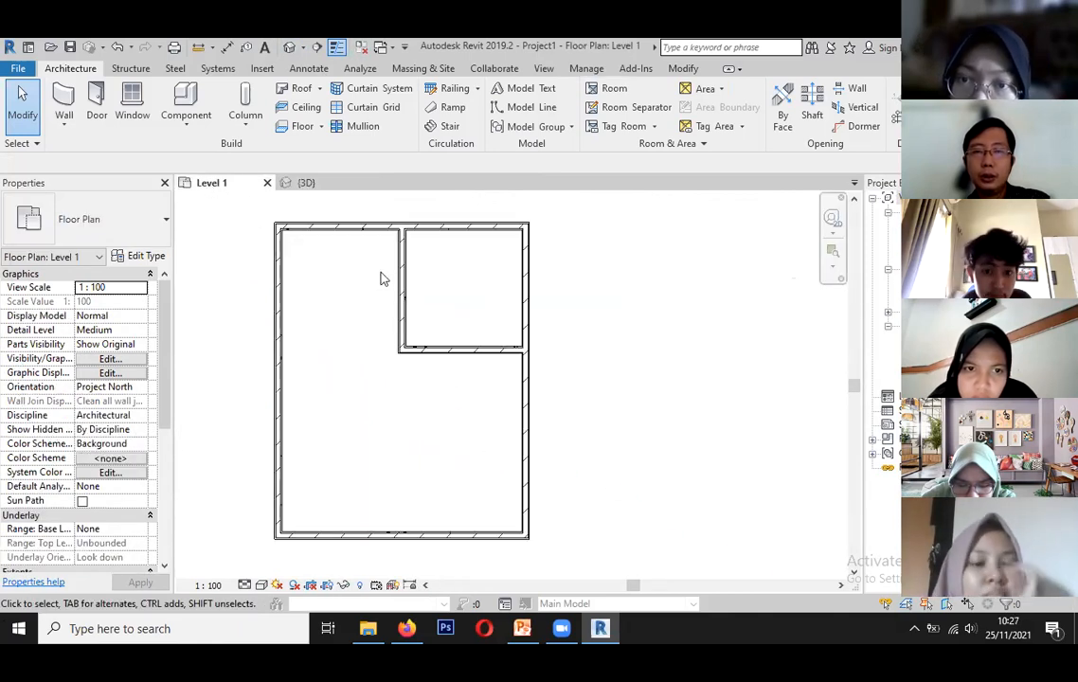
scroll(380, 279, down, 1)
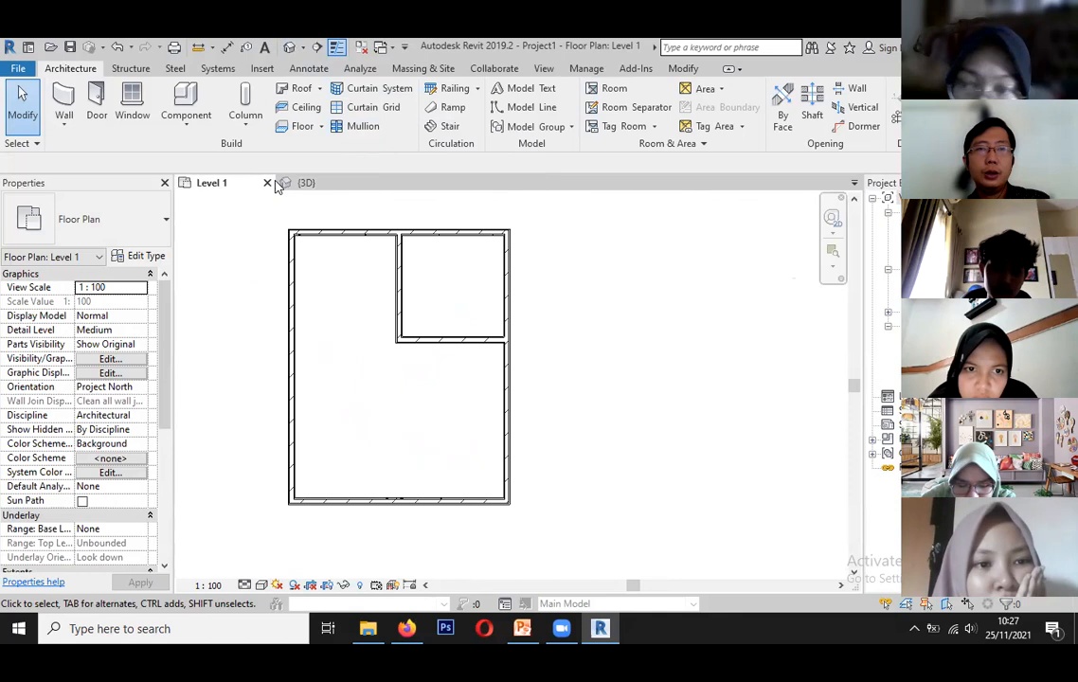
click(306, 183)
scroll(398, 332, up, 4)
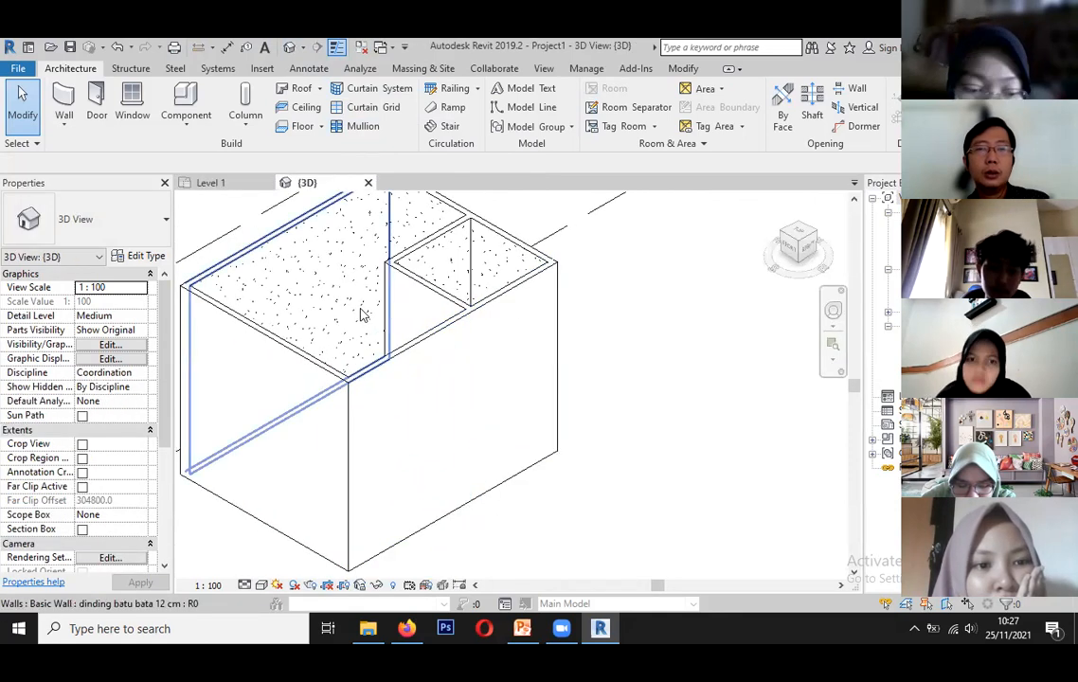
shift+middle_drag(393, 333, 371, 354)
scroll(370, 355, down, 2)
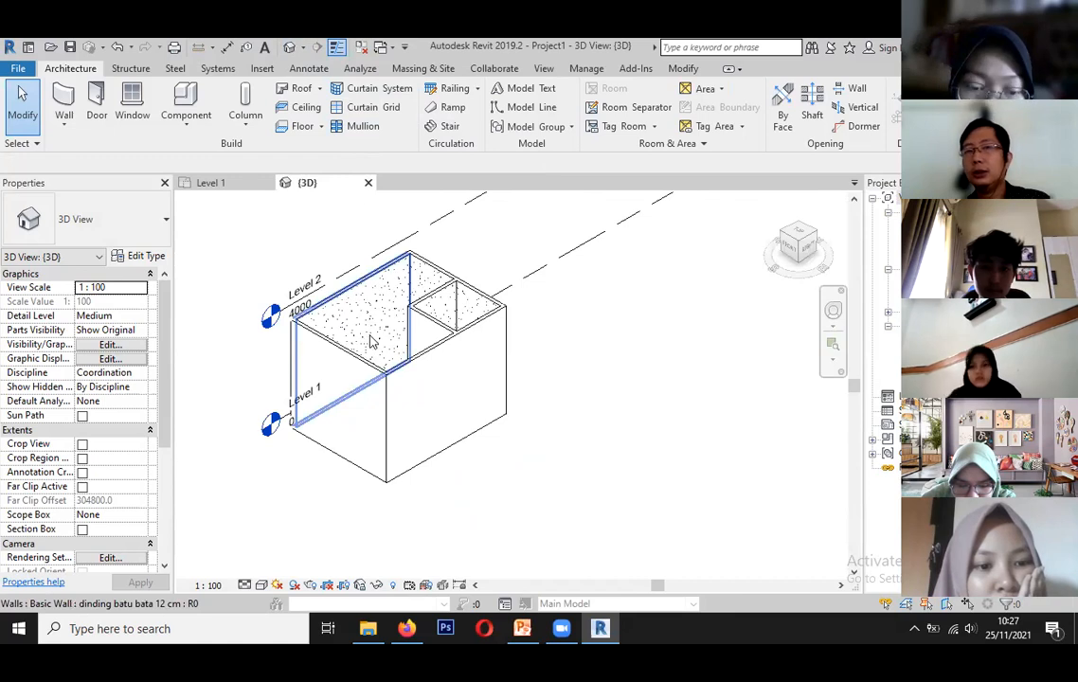
Select the 5000 mm left outer wall and the 4000 mm front wall in 3D to inspect their properties.
click(371, 346)
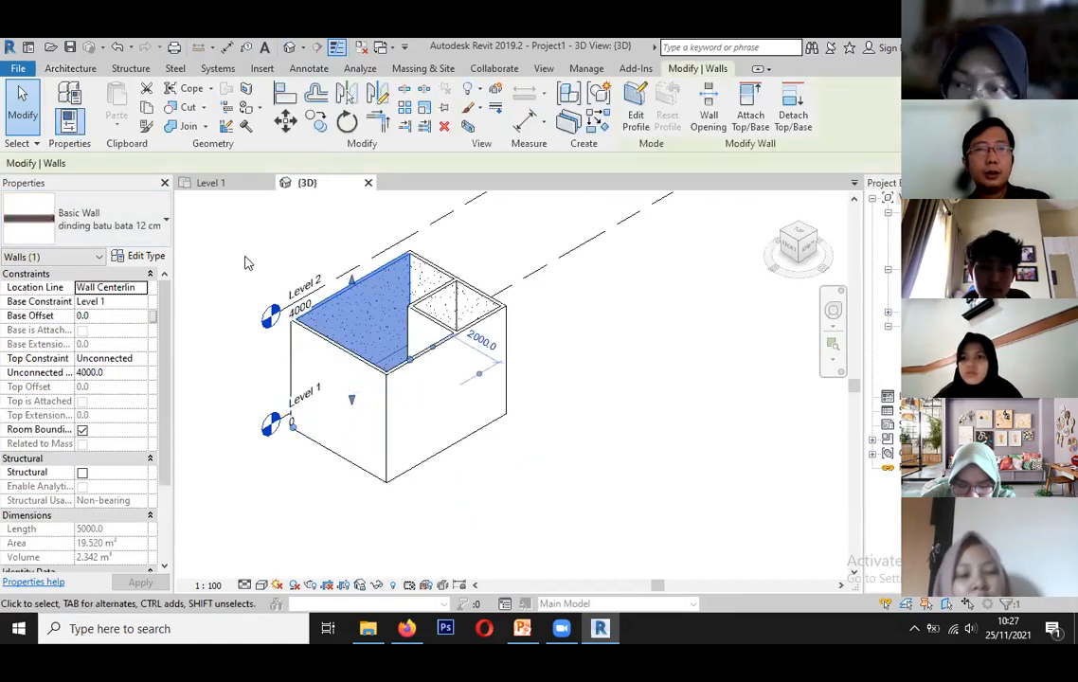
click(245, 262)
click(303, 350)
scroll(284, 308, up, 3)
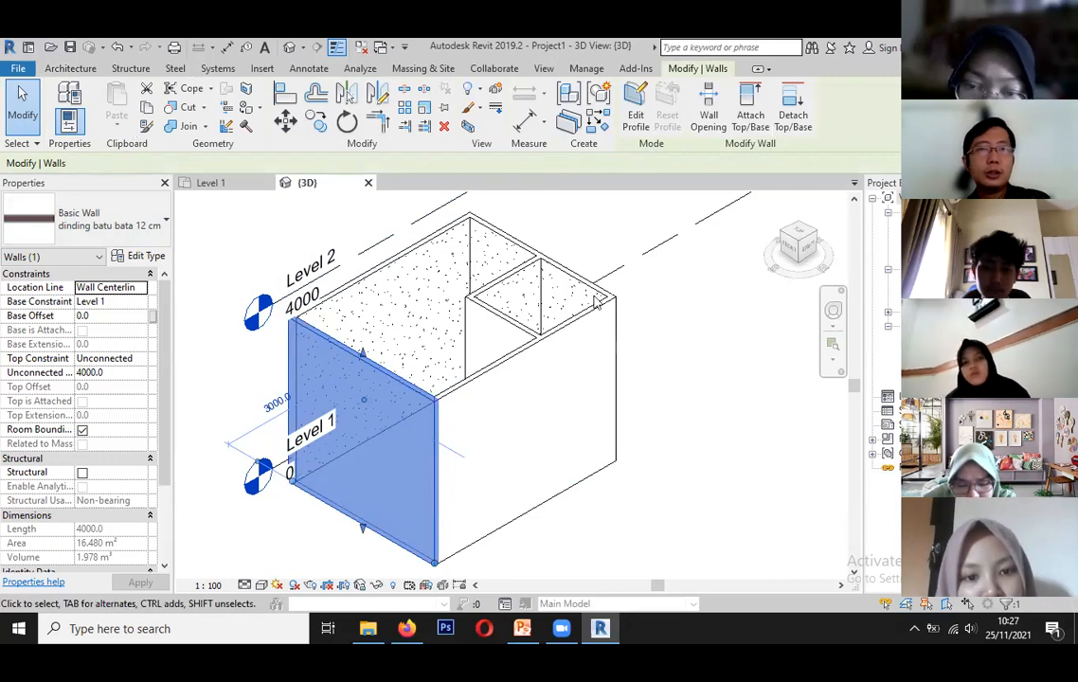
Return to the Level 1 plan and place an M_Single-Flush 0864 x 2134mm door in the bottom wall, centred about 584 mm from the left wall.
double_click(924, 227)
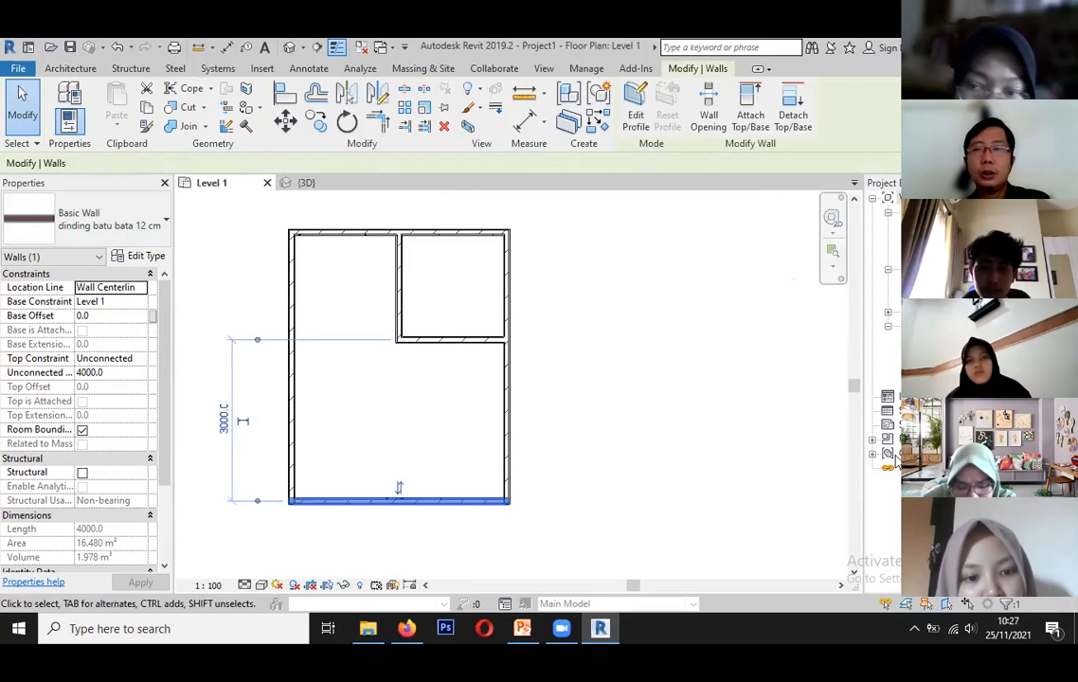
click(71, 68)
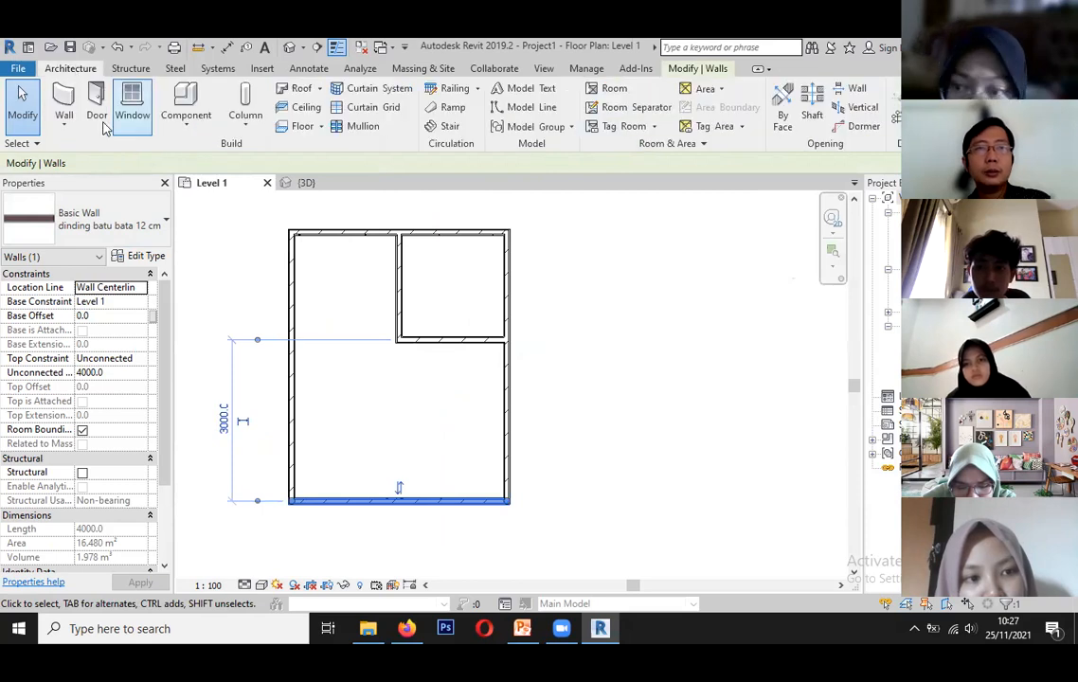
click(97, 106)
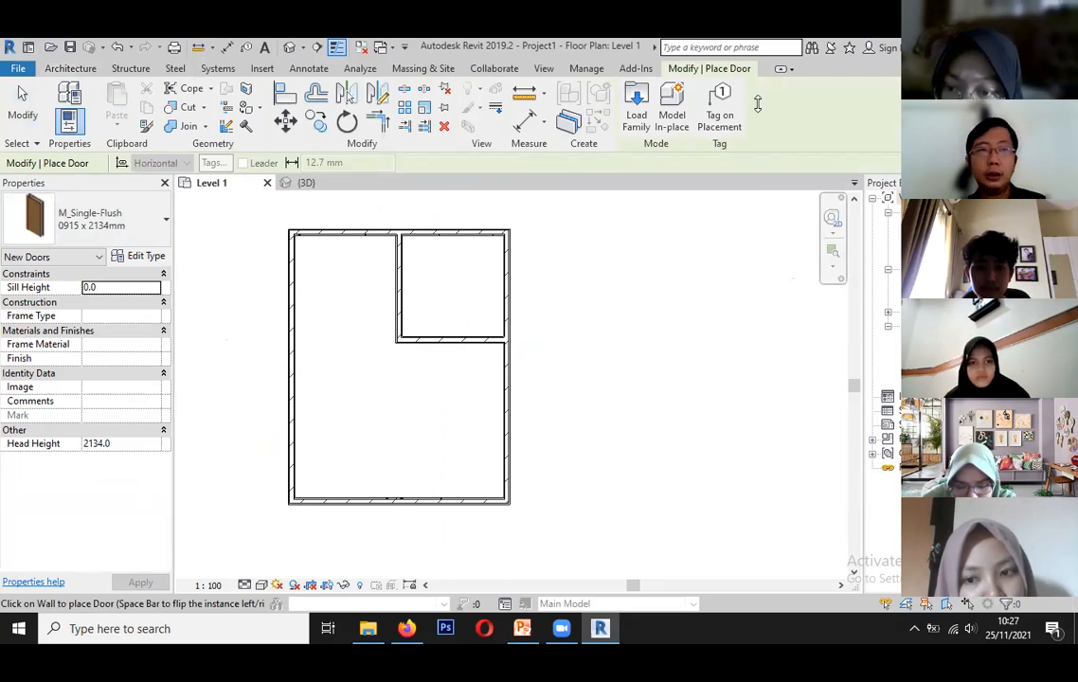
click(105, 219)
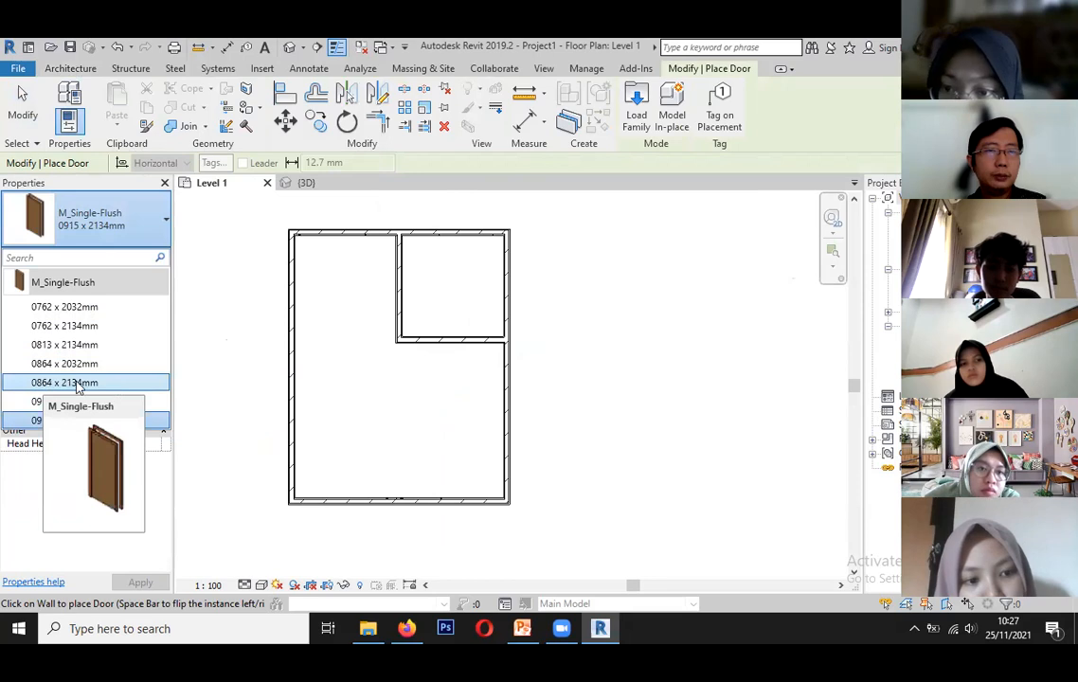
click(142, 382)
scroll(344, 507, up, 2)
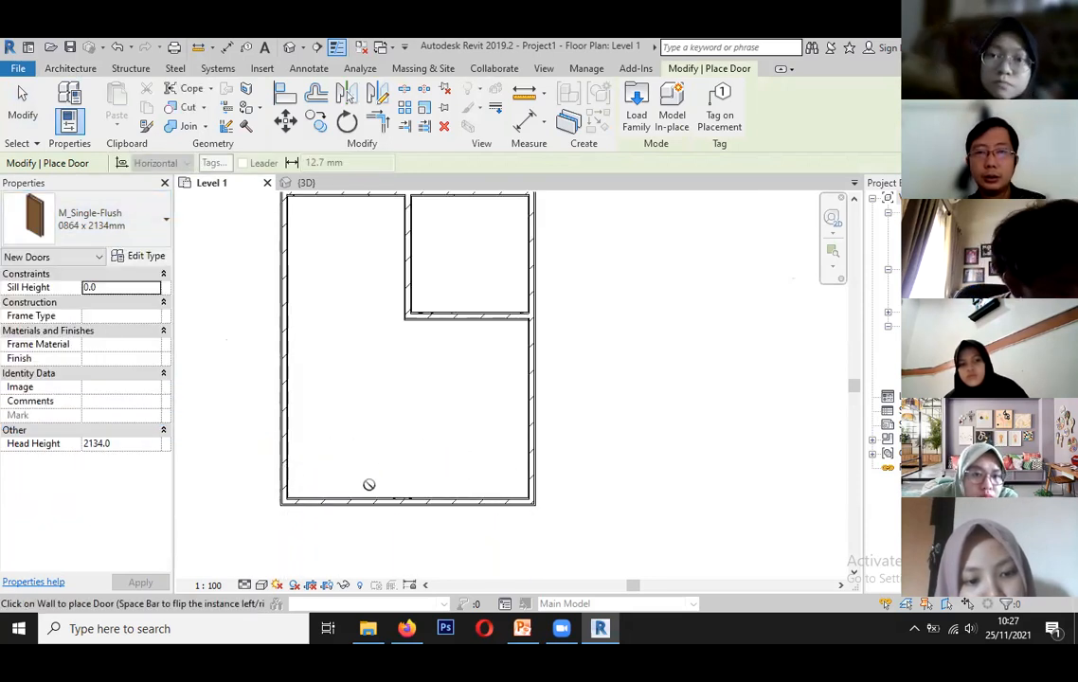
click(320, 493)
scroll(319, 494, up, 2)
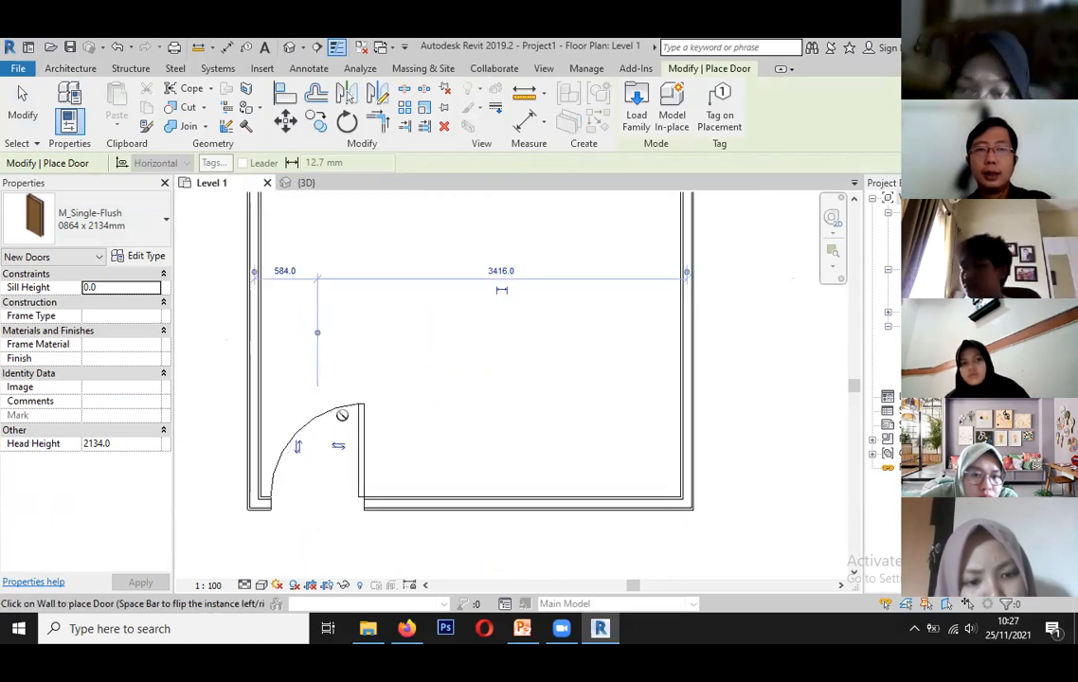
scroll(298, 438, down, 1)
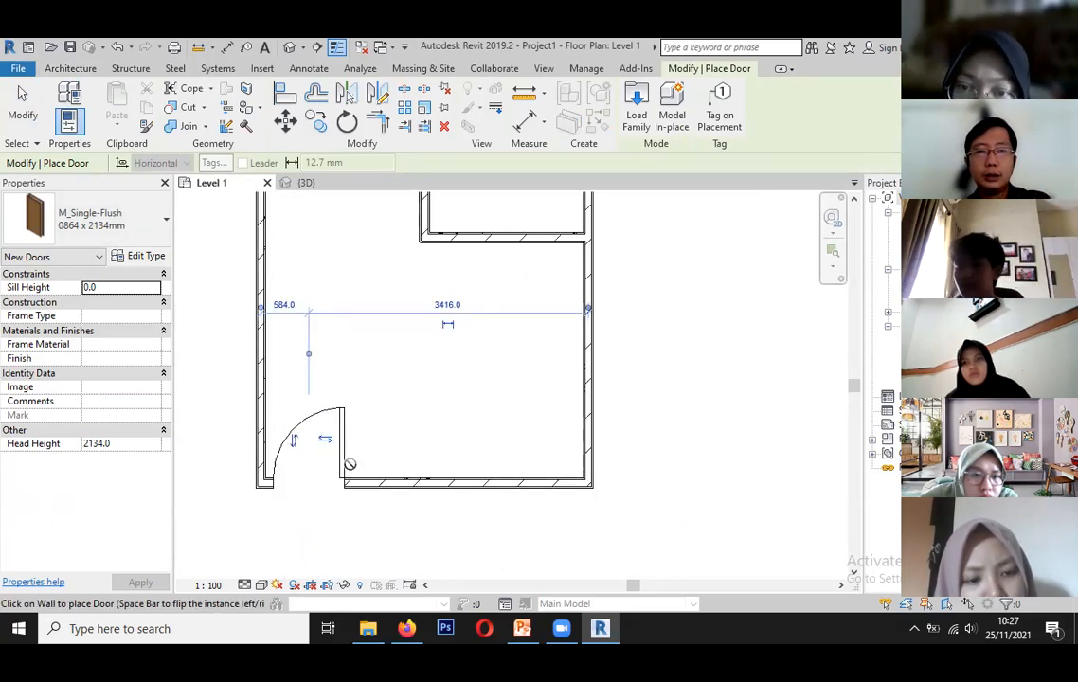
scroll(312, 431, up, 1)
scroll(281, 409, down, 1)
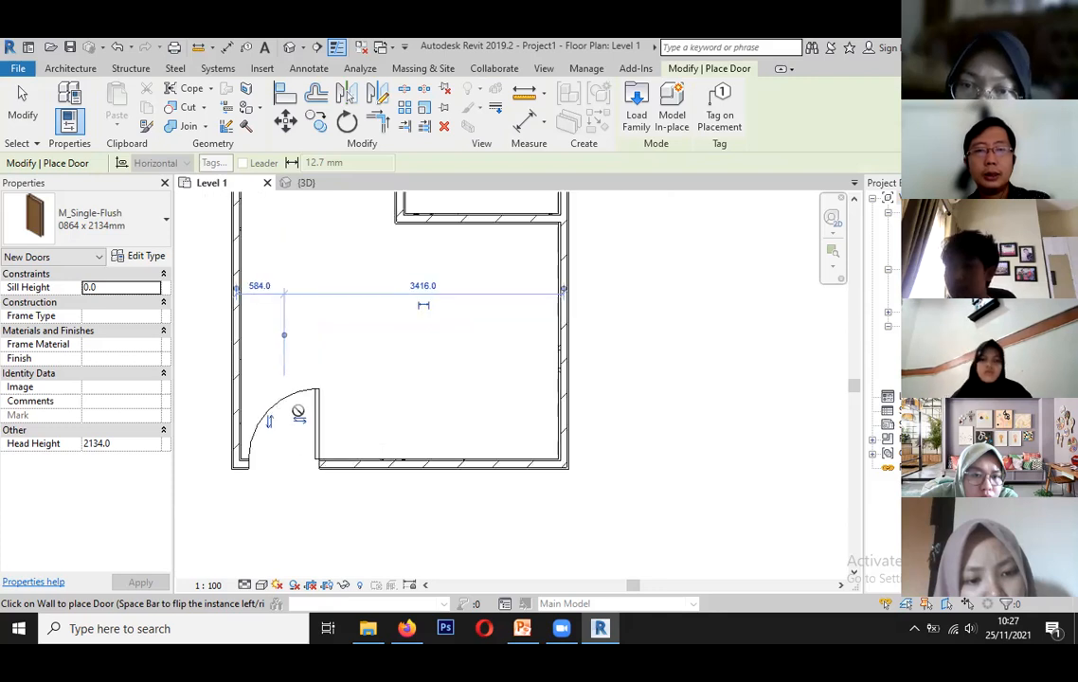
scroll(305, 443, up, 1)
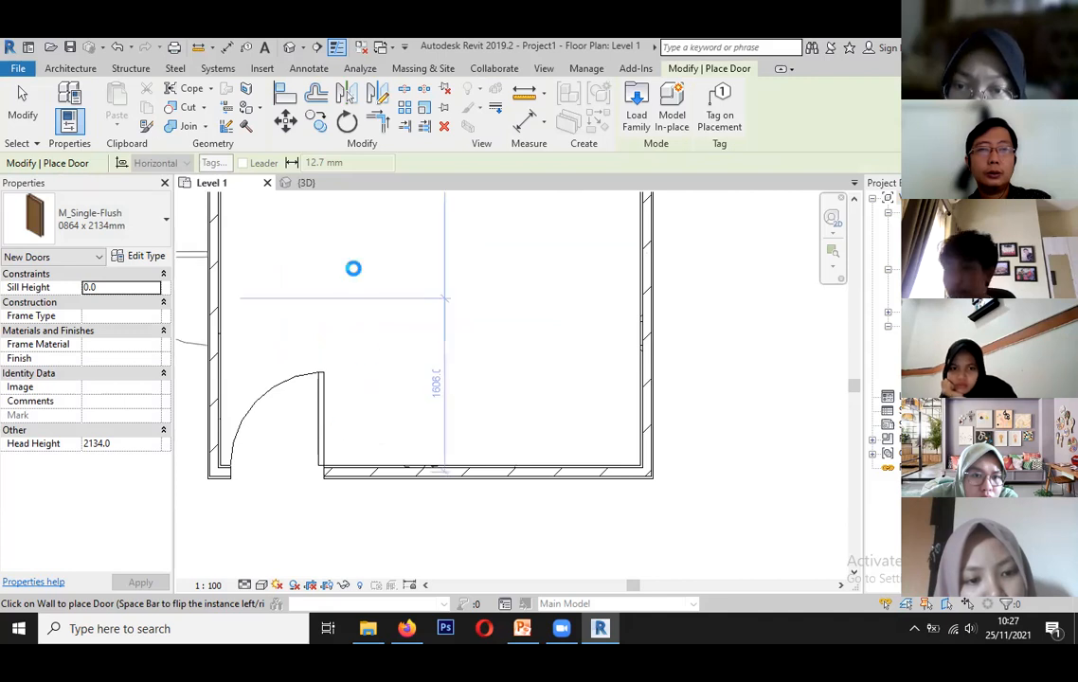
key(w)
key(a)
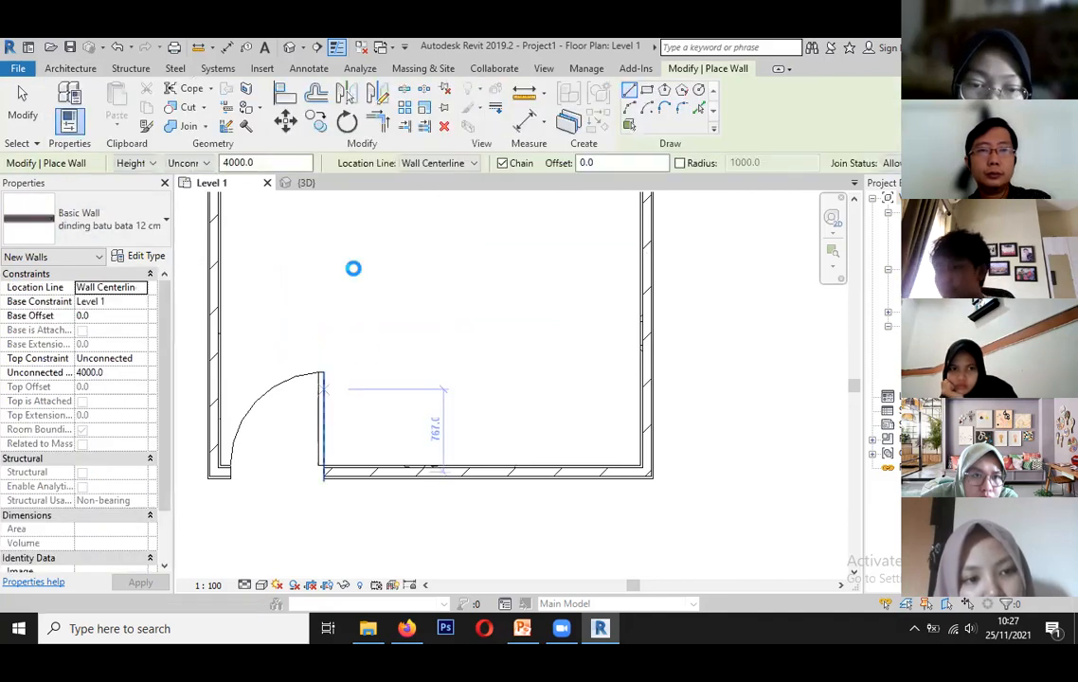
key(Escape)
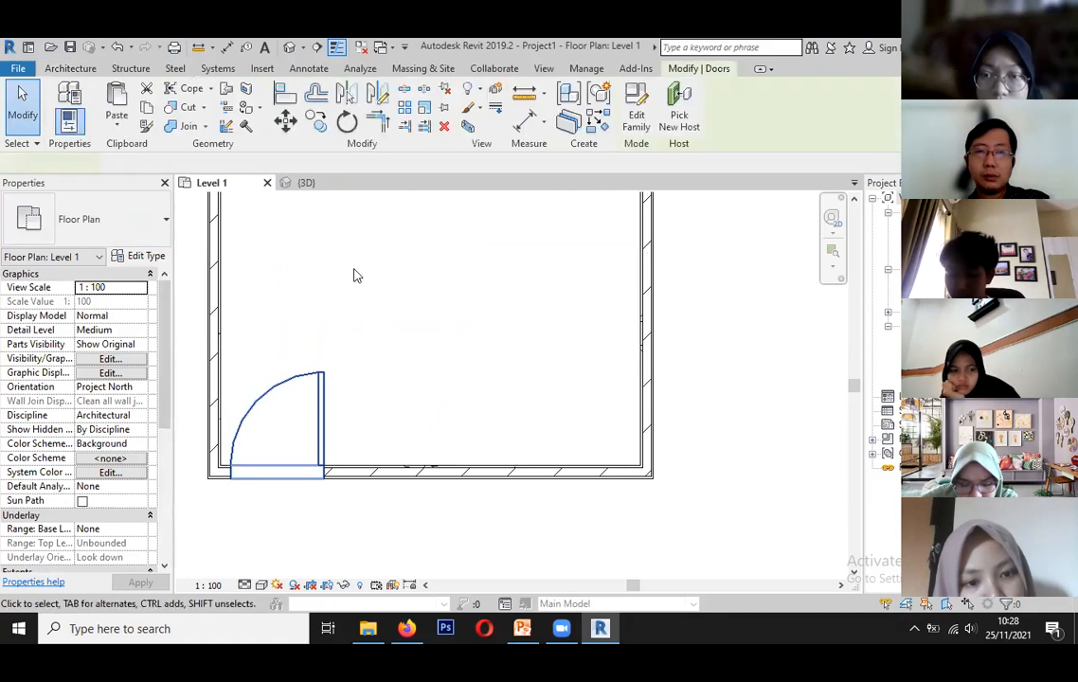
Select the placed door and cycle through its flip orientations, leaving it hinged on the left and swinging into the room.
key(space)
key(space)
key(space)
key(space)
key(space)
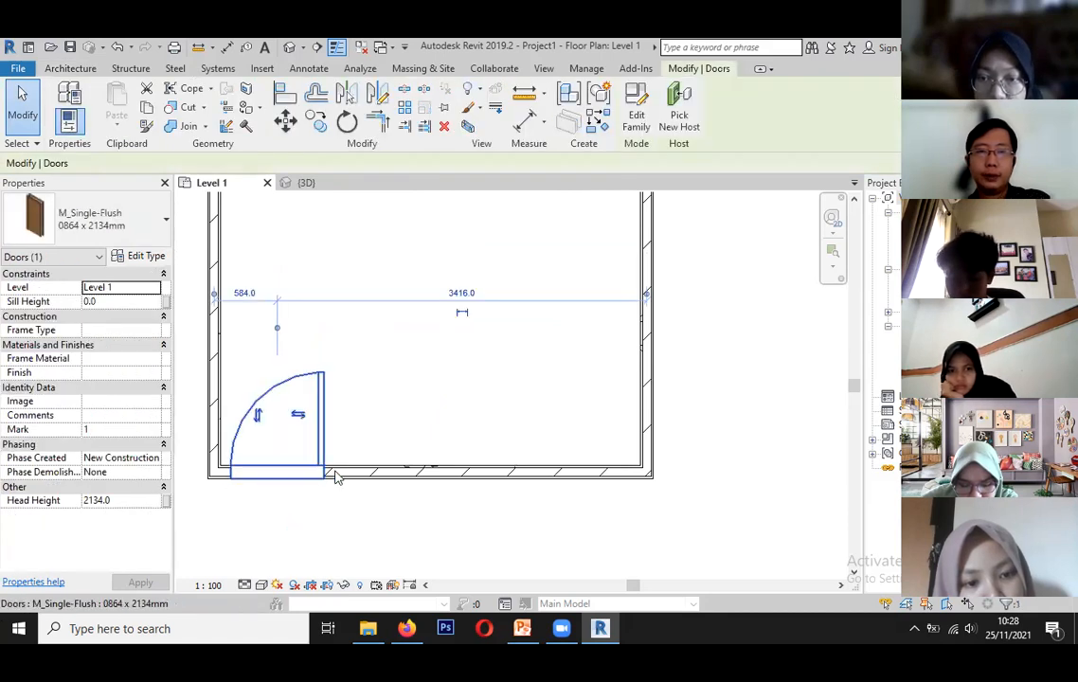
scroll(393, 379, down, 1)
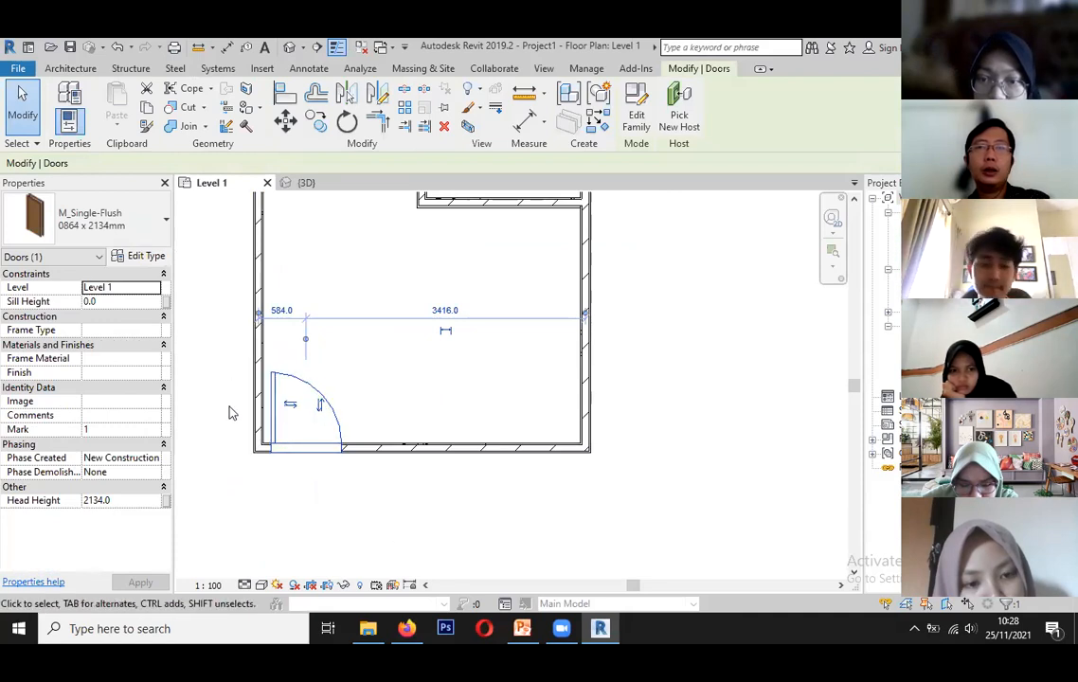
scroll(232, 414, up, 2)
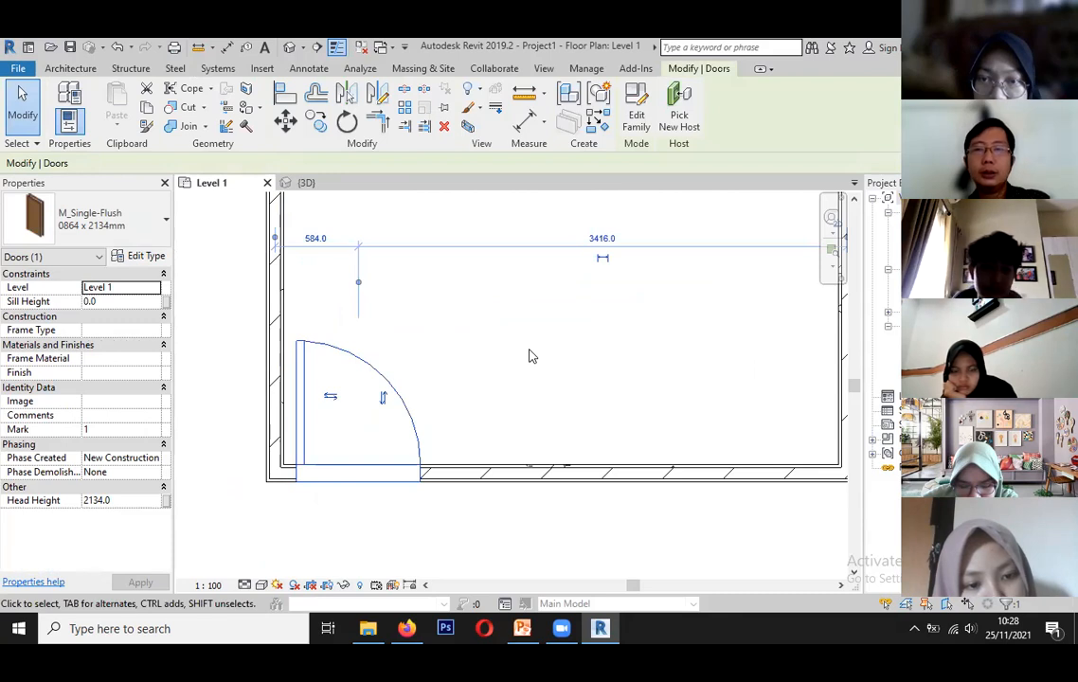
key(space)
key(space)
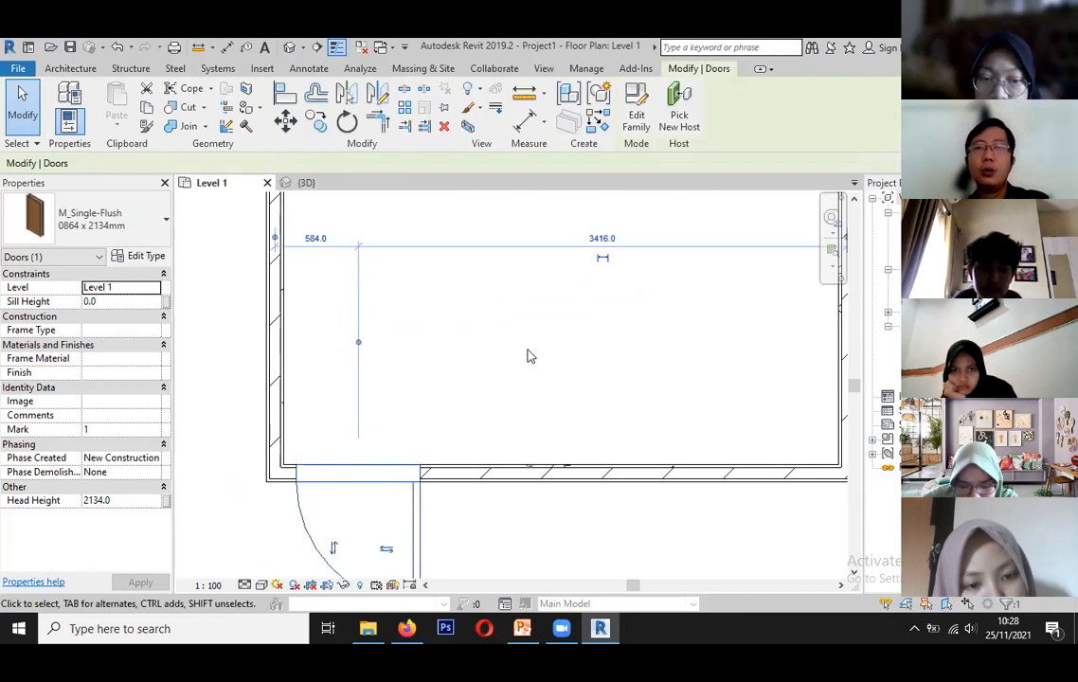
key(space)
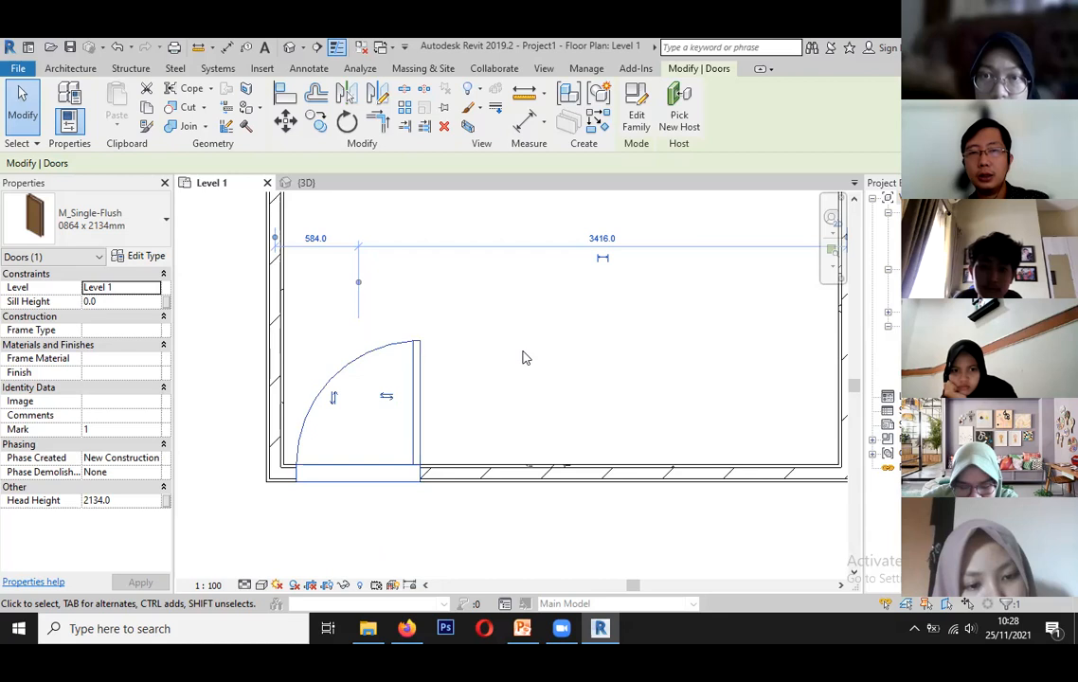
scroll(347, 395, down, 1)
scroll(511, 360, down, 3)
scroll(517, 325, up, 2)
scroll(479, 386, up, 1)
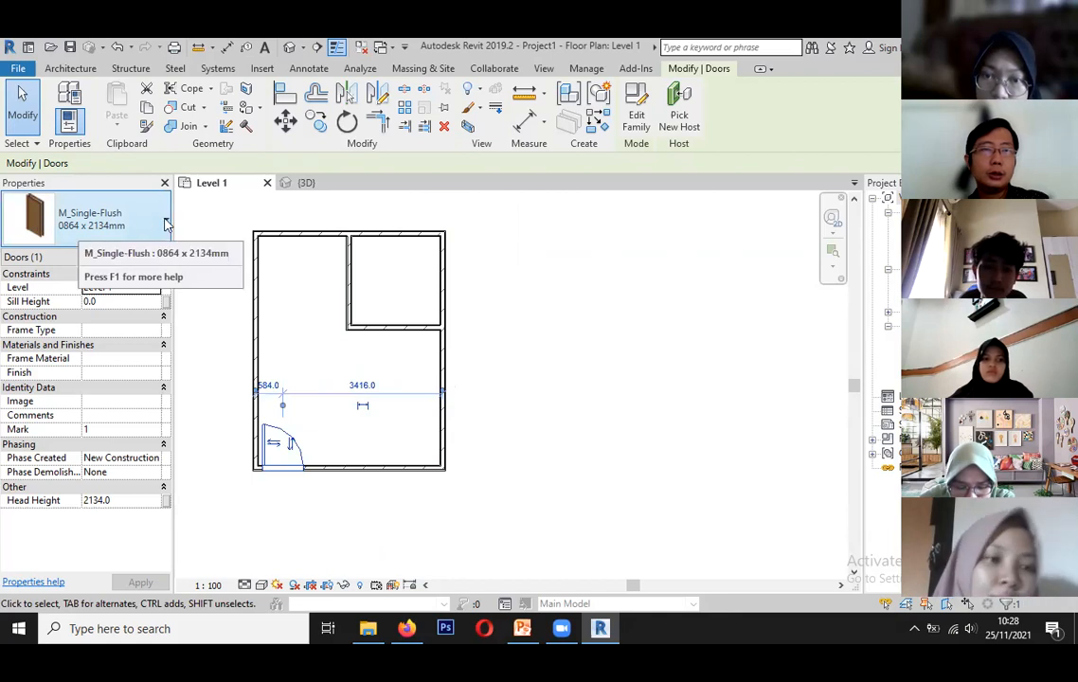
Change the selected front door to the M_Single-Flush 0762 x 2134mm type.
click(131, 228)
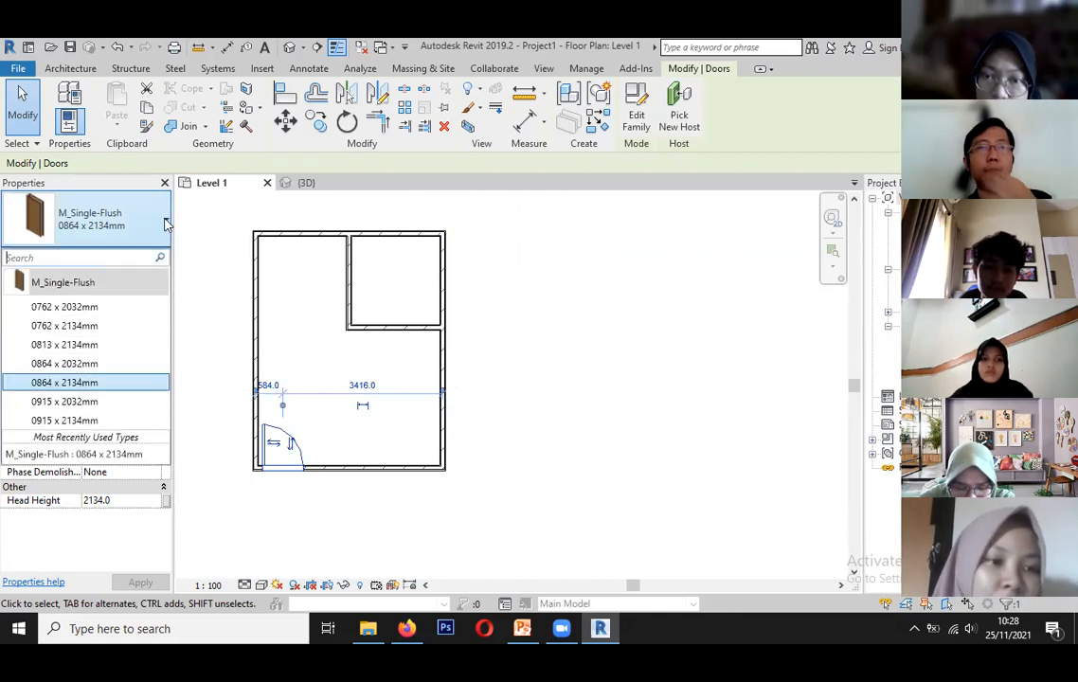
click(74, 325)
scroll(414, 306, up, 1)
scroll(414, 306, up, 2)
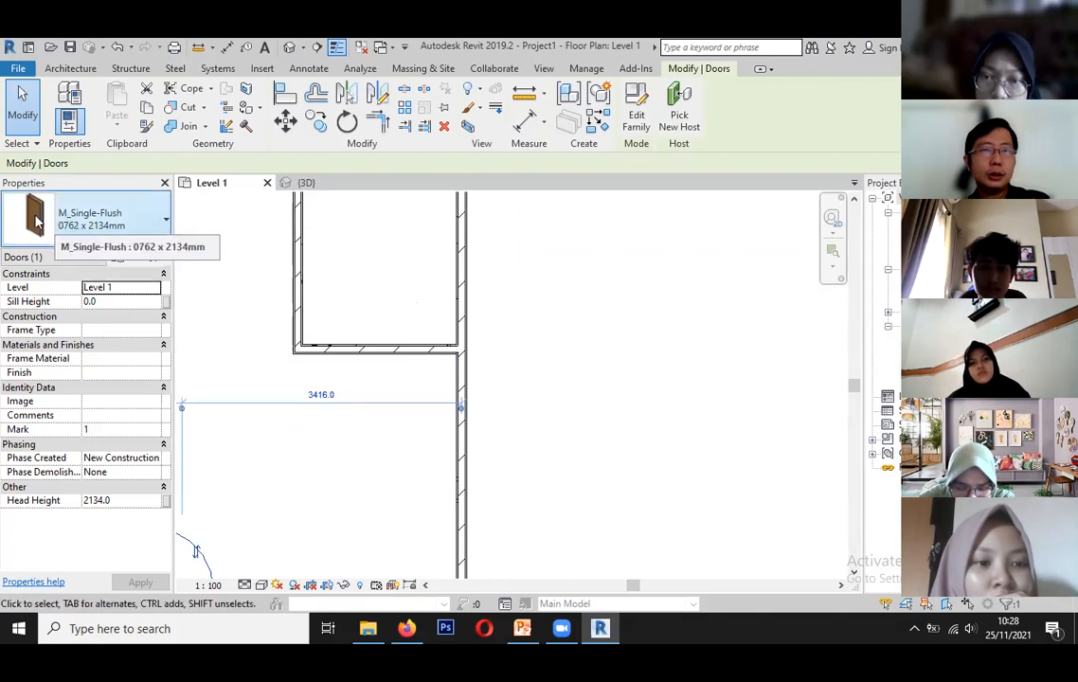
click(76, 227)
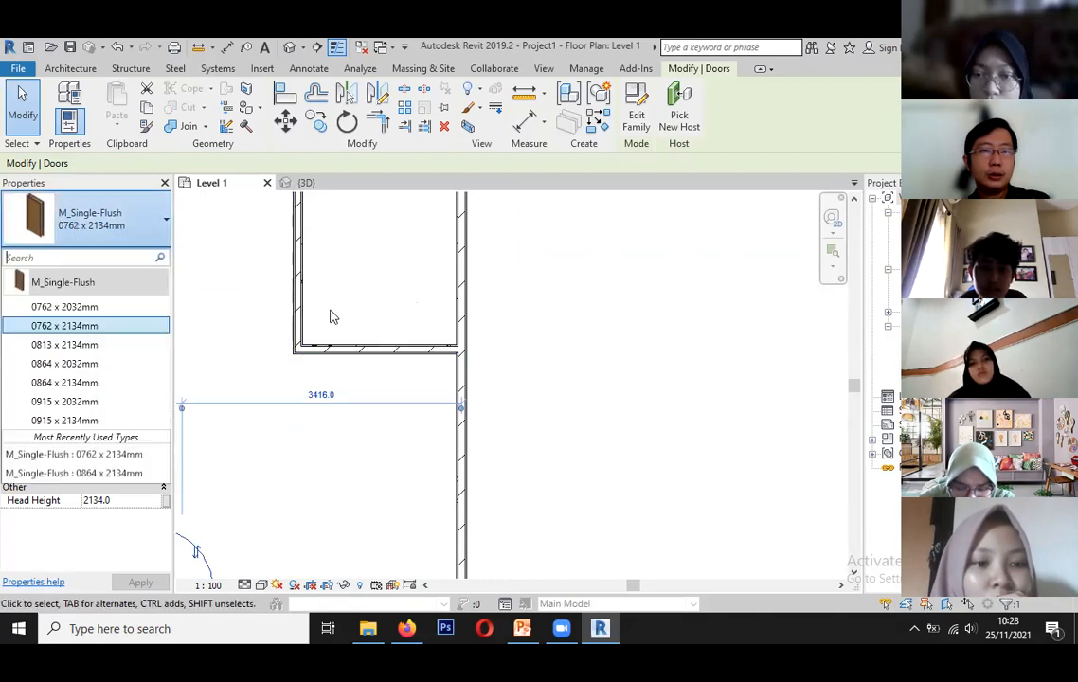
scroll(371, 361, down, 2)
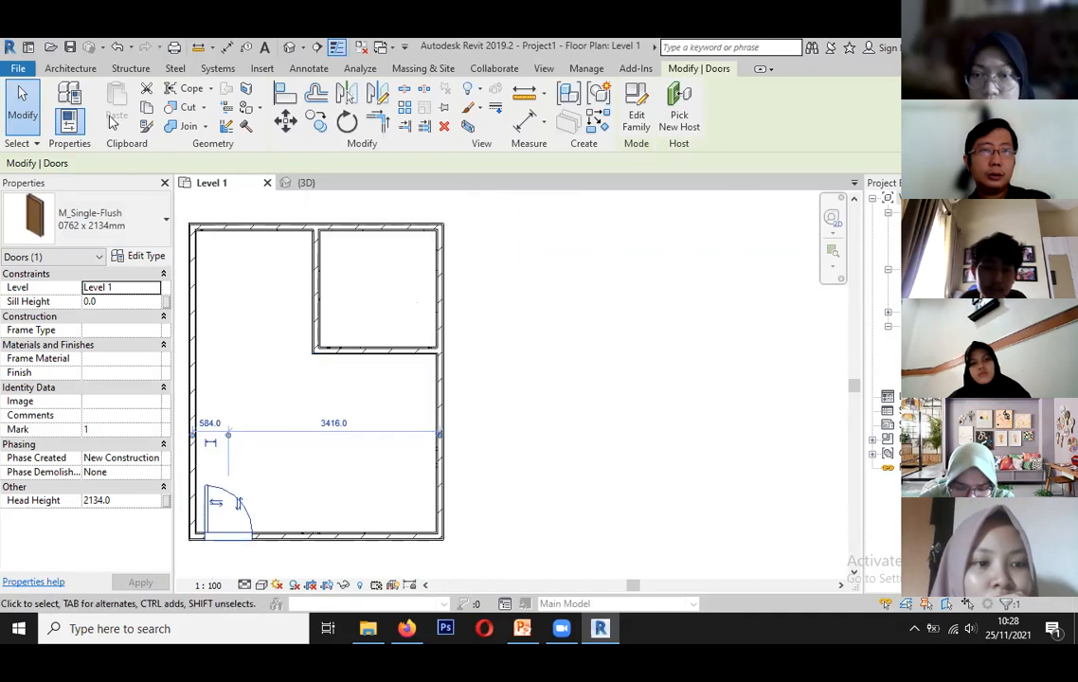
Place an M_Single-Flush 0762 x 2134mm door in the small inner room's bottom wall, centred about 590 mm from that room's left wall.
click(74, 69)
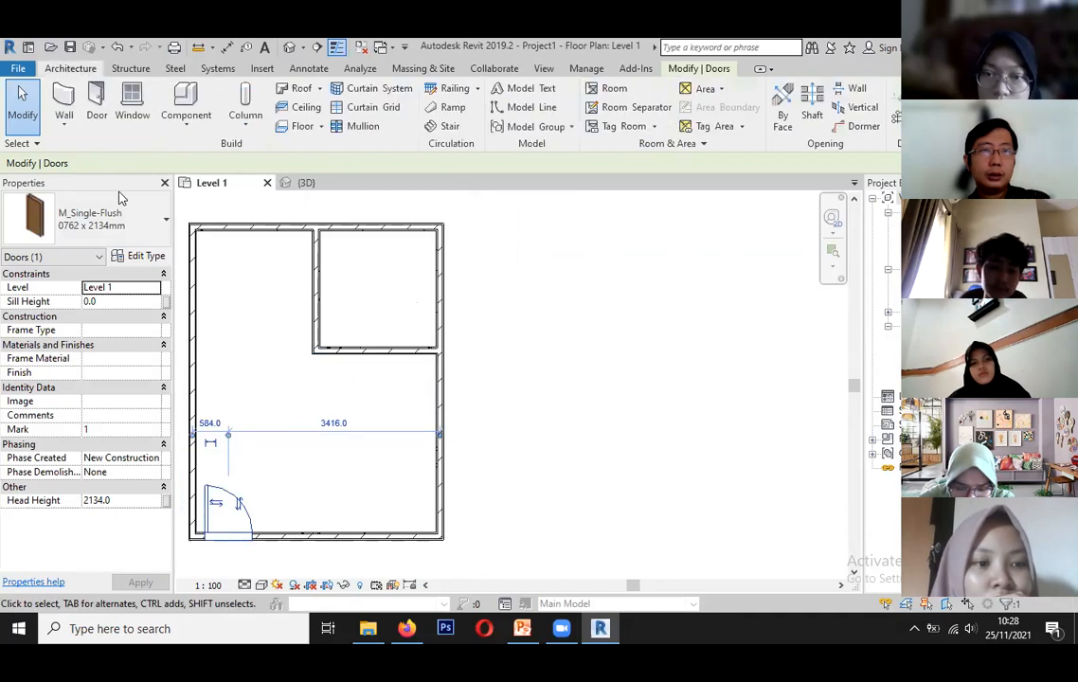
click(96, 104)
scroll(342, 356, up, 1)
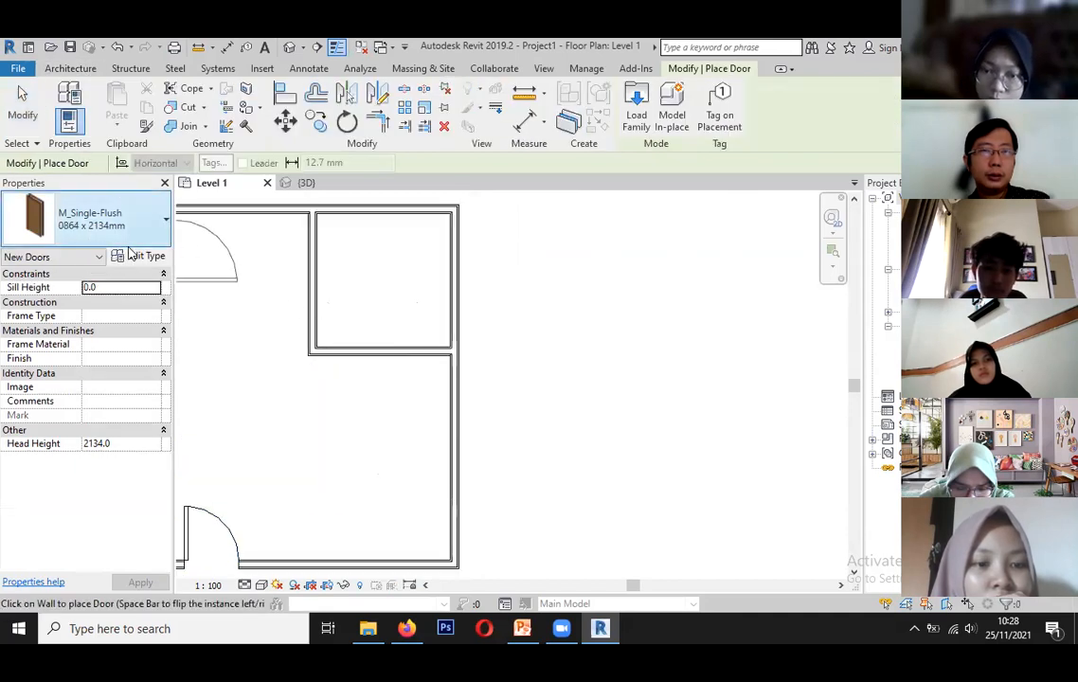
click(140, 228)
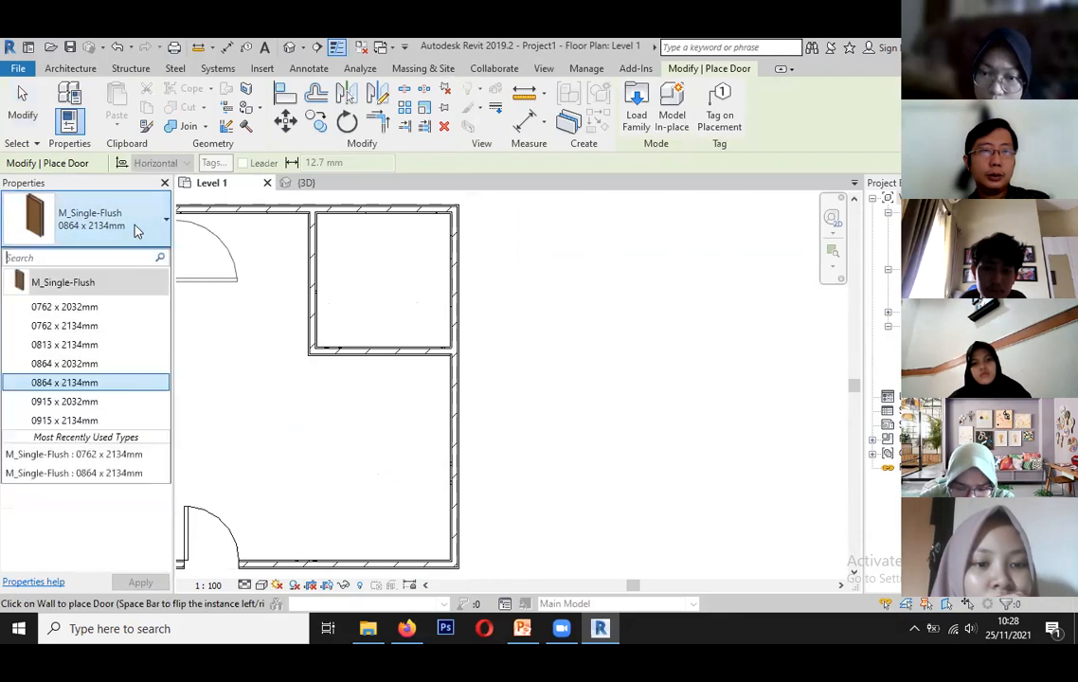
click(69, 321)
click(133, 230)
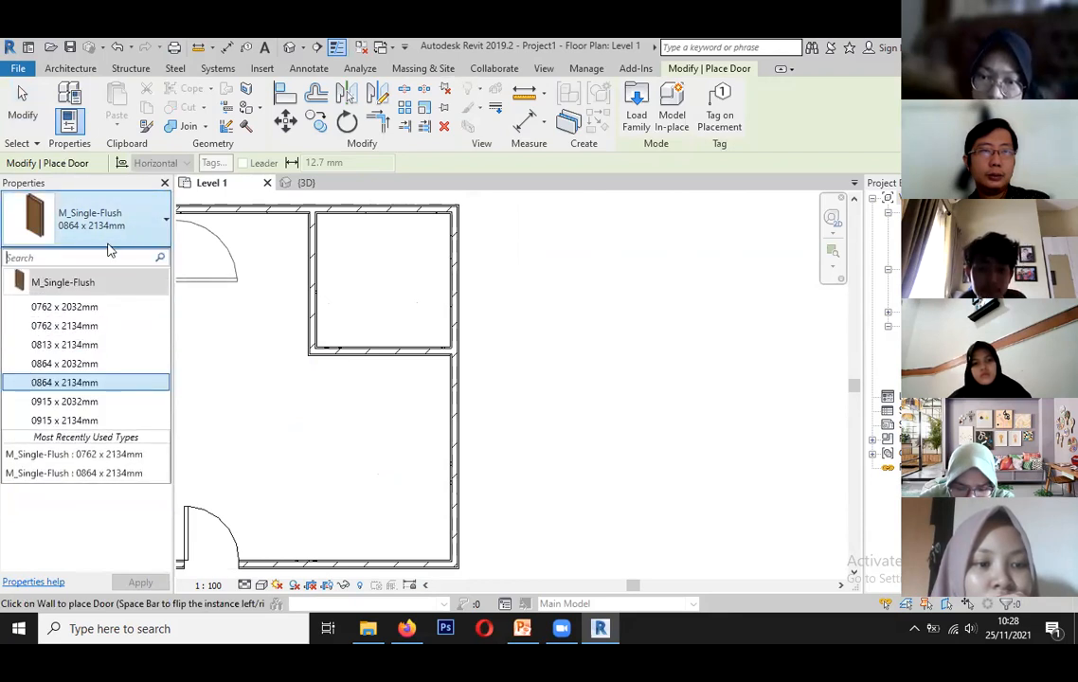
click(69, 326)
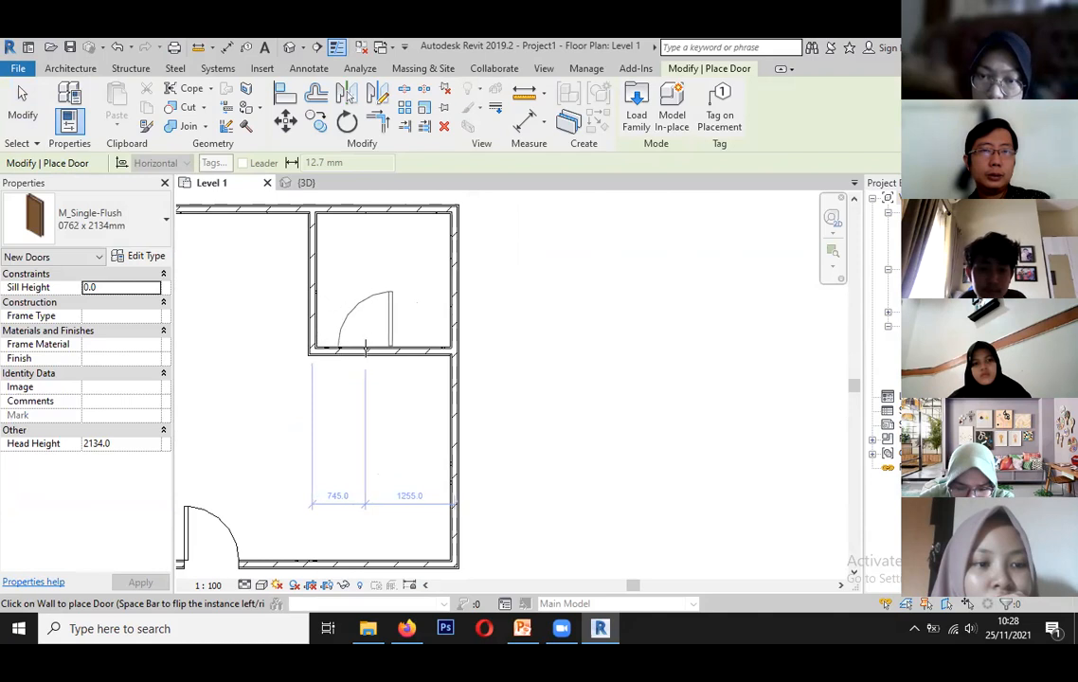
click(355, 350)
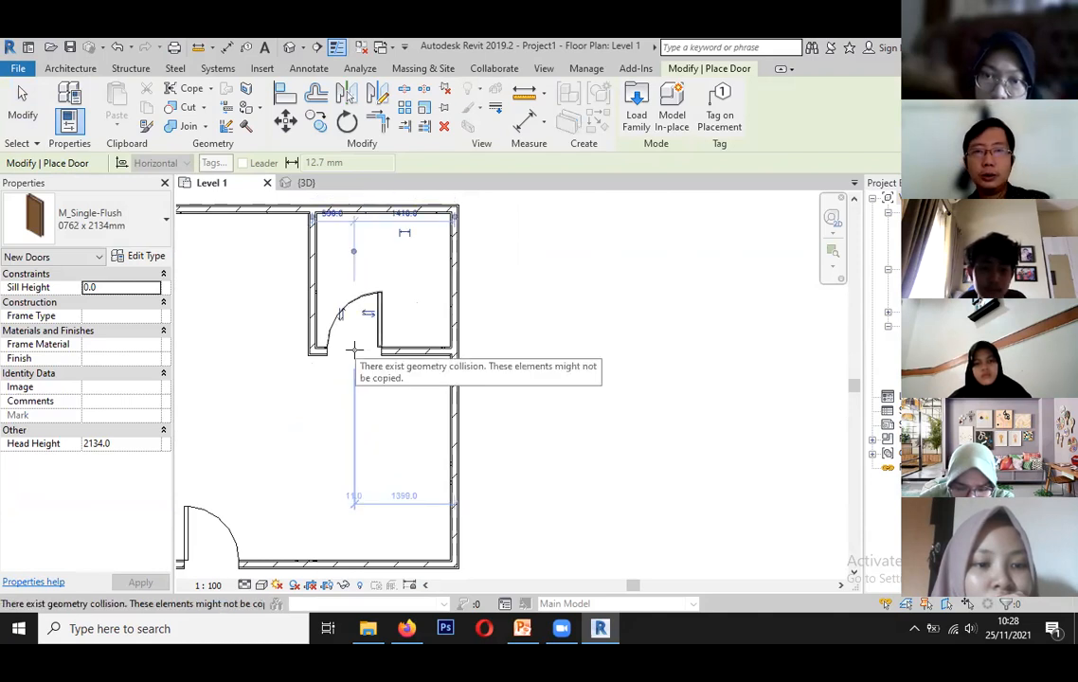
scroll(486, 306, up, 4)
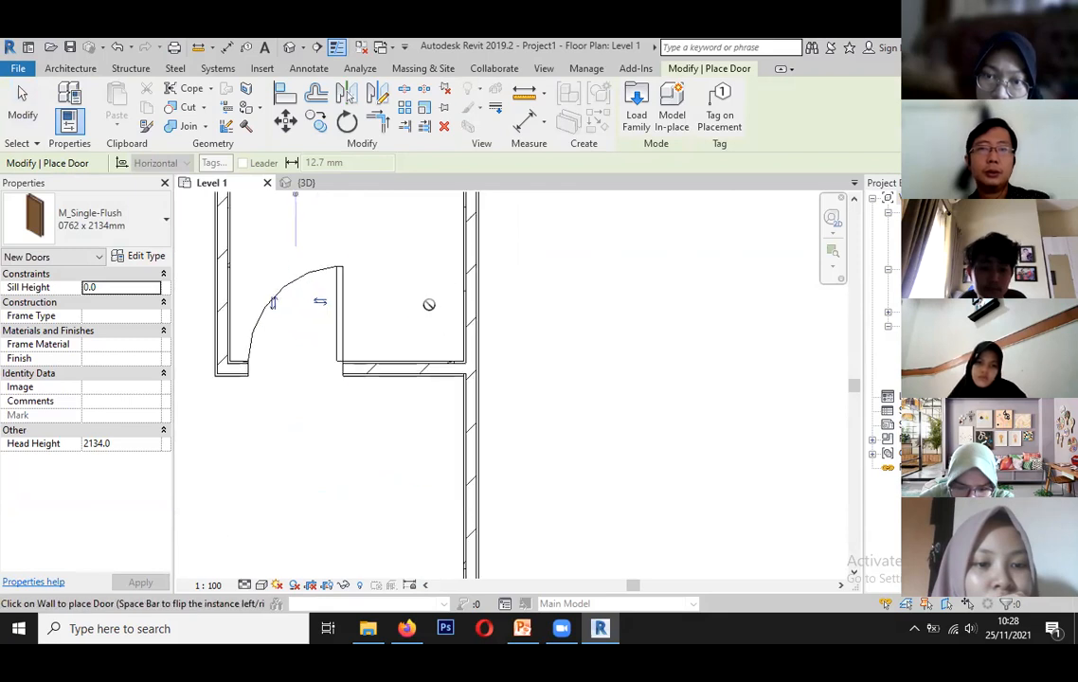
scroll(428, 304, down, 2)
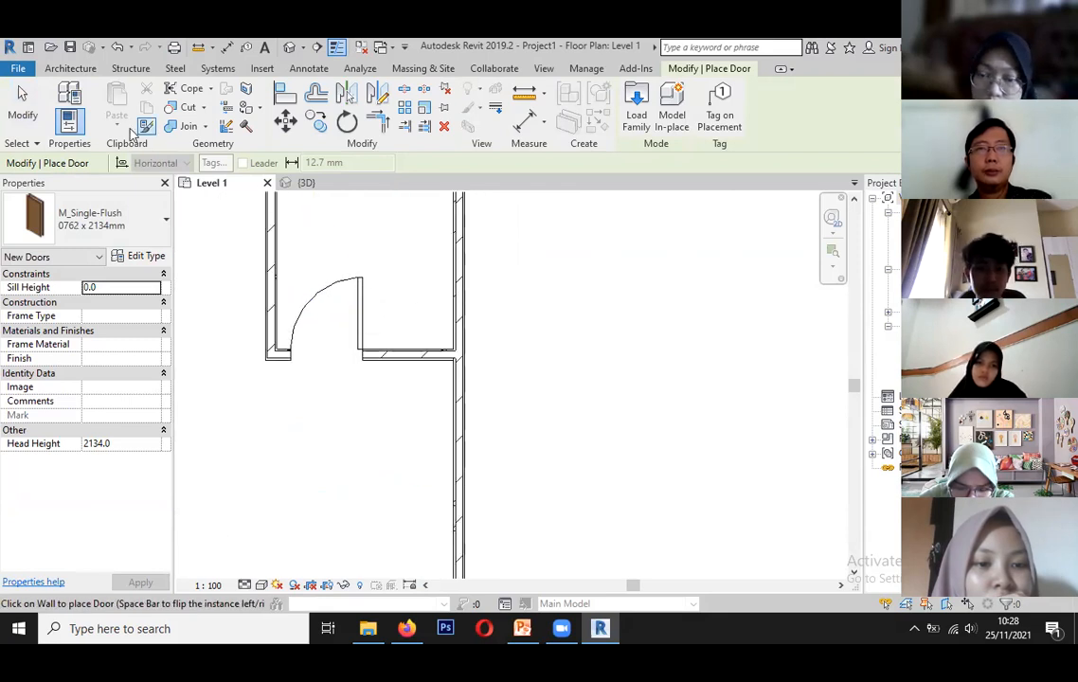
Flip the small room's door so that it is hinged on the left and still swings into the small room.
click(23, 104)
click(349, 283)
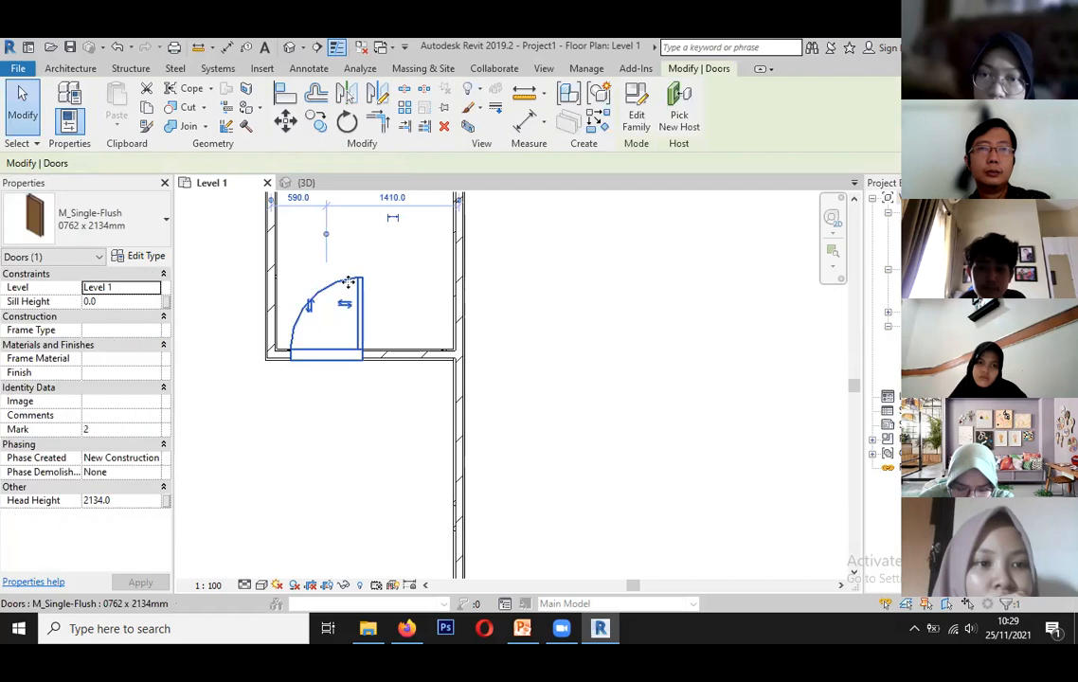
click(70, 69)
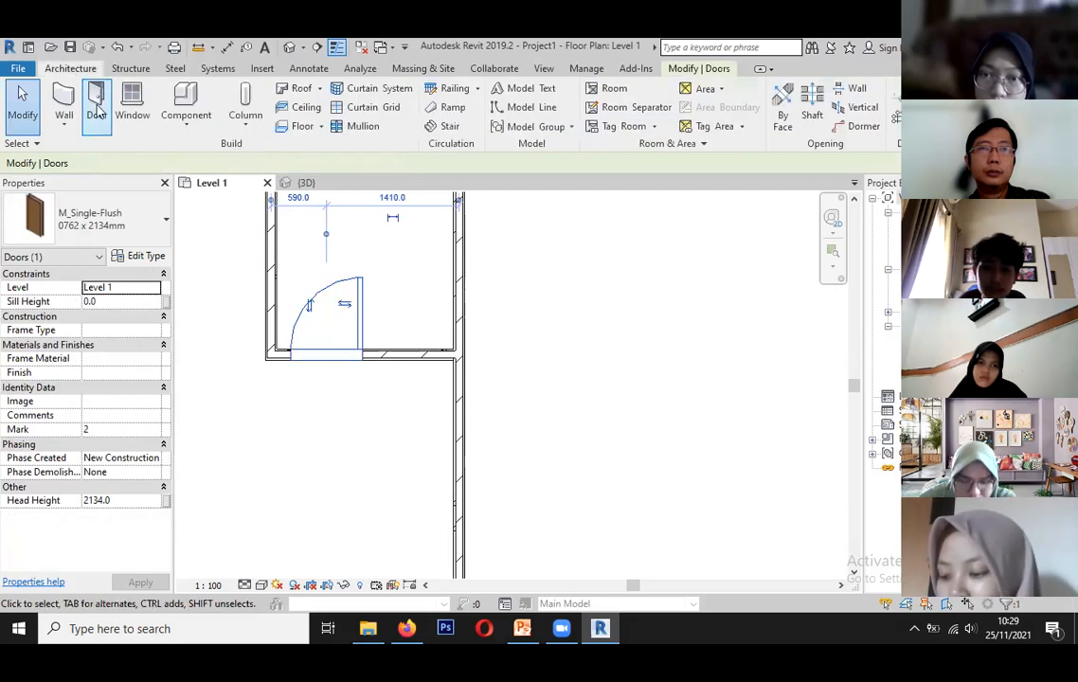
click(97, 109)
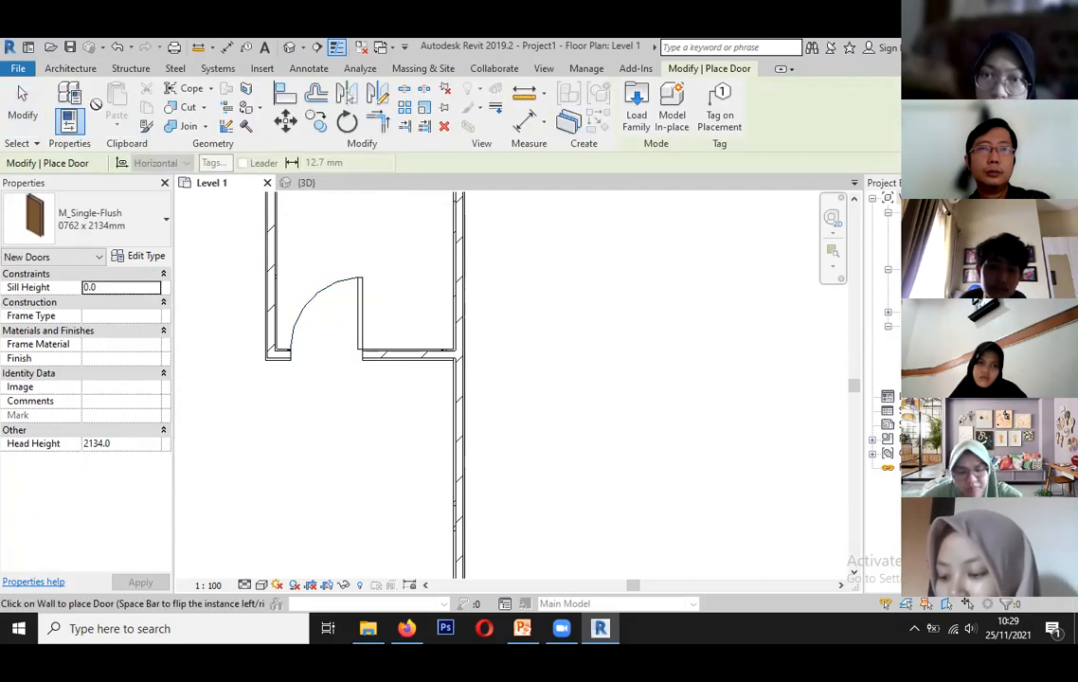
key(Escape)
click(346, 294)
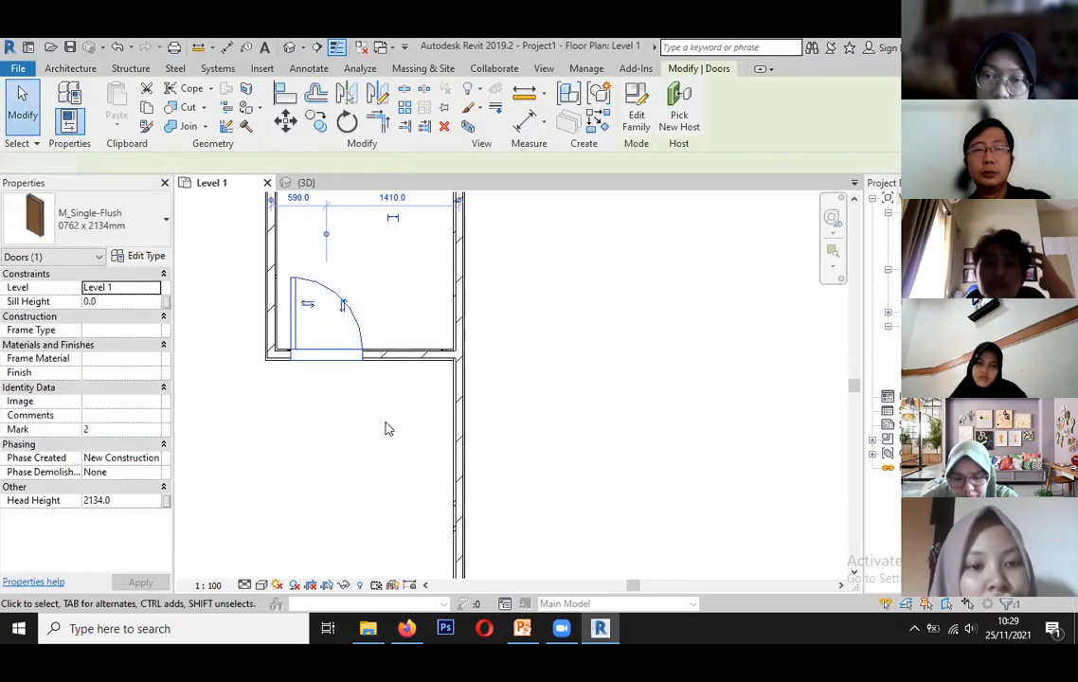
key(Escape)
scroll(445, 341, down, 4)
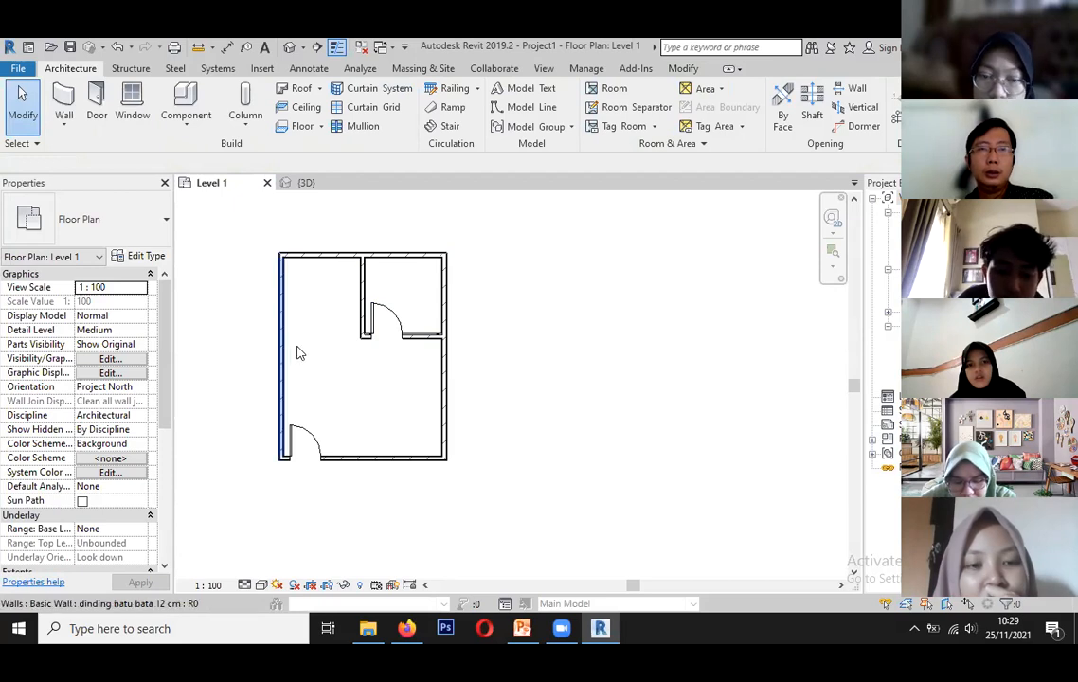
key(z)
key(r)
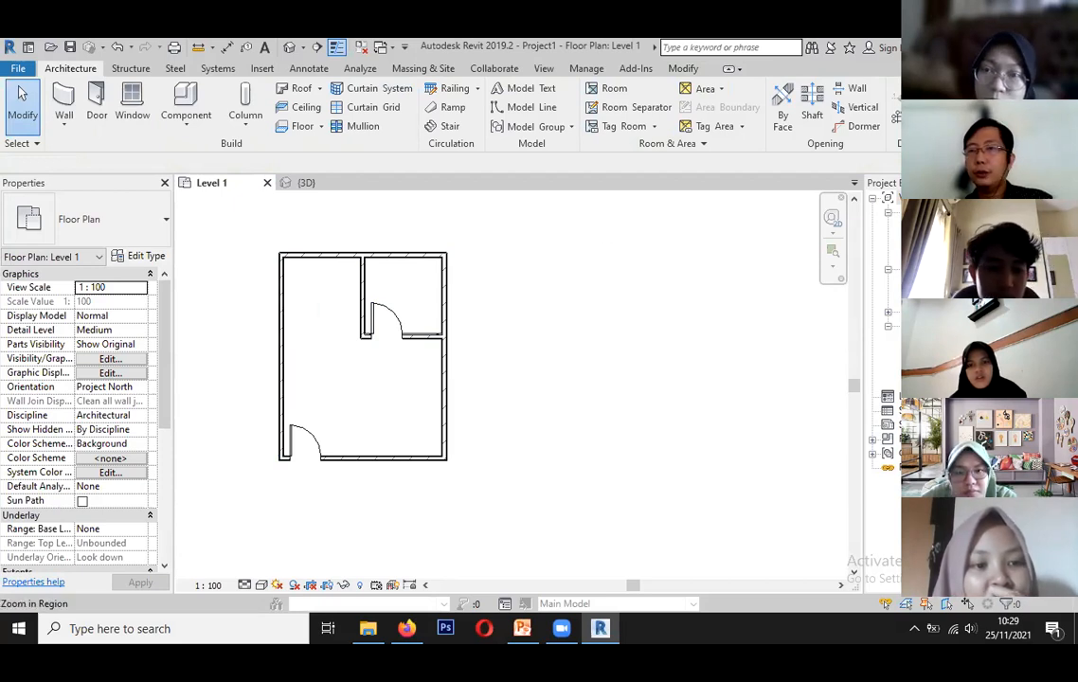
key(Escape)
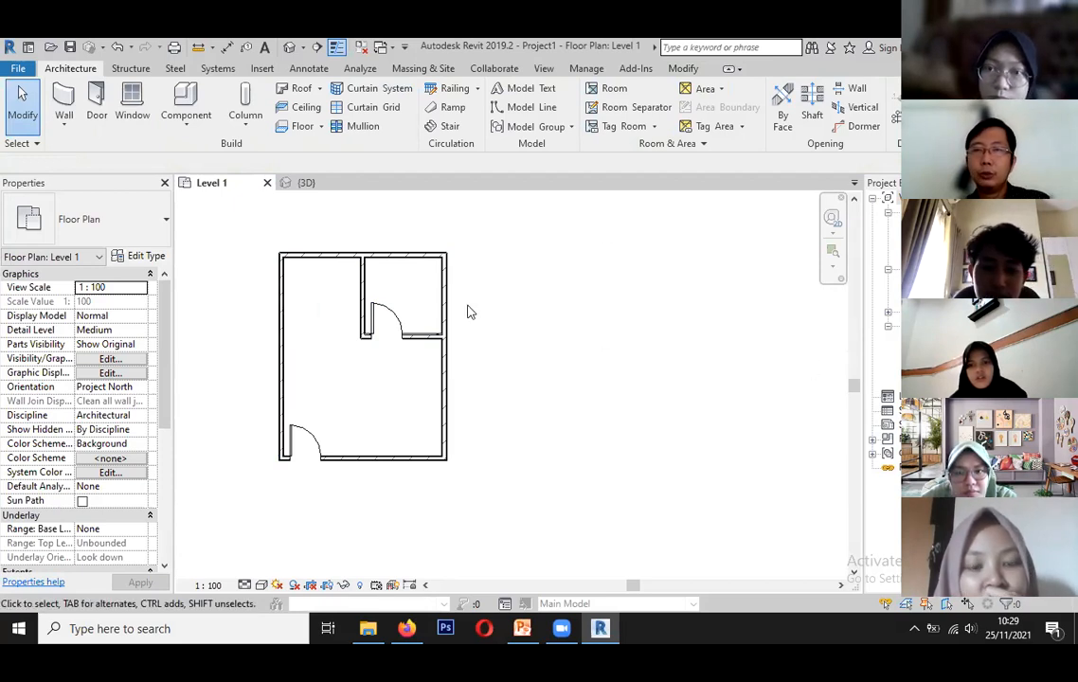
scroll(465, 303, down, 5)
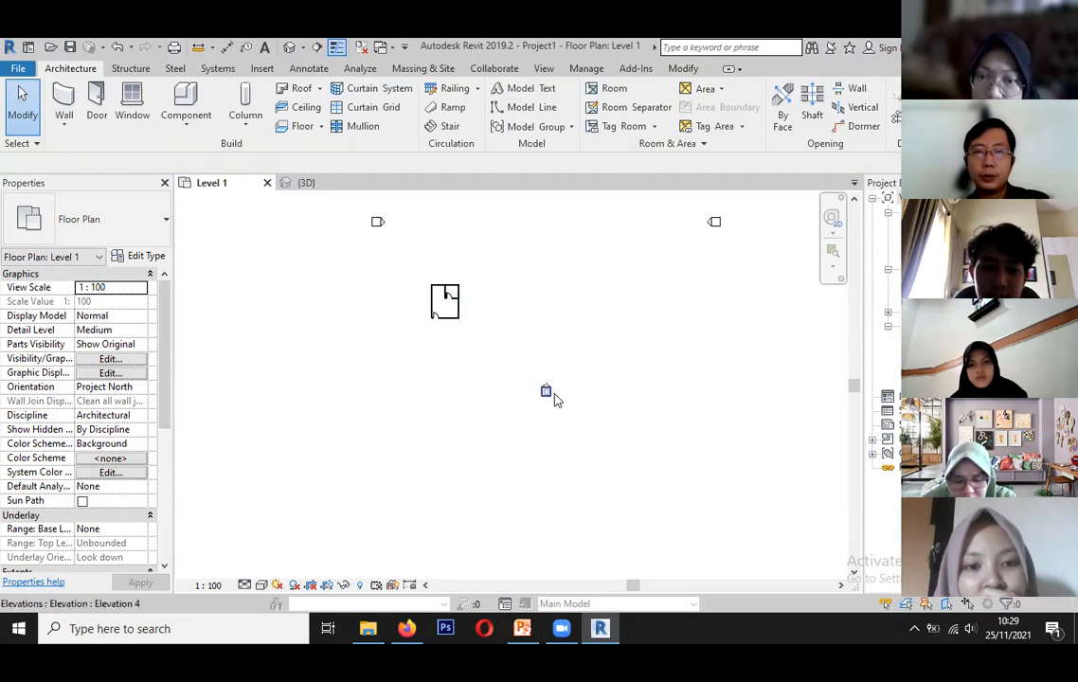
scroll(554, 396, up, 2)
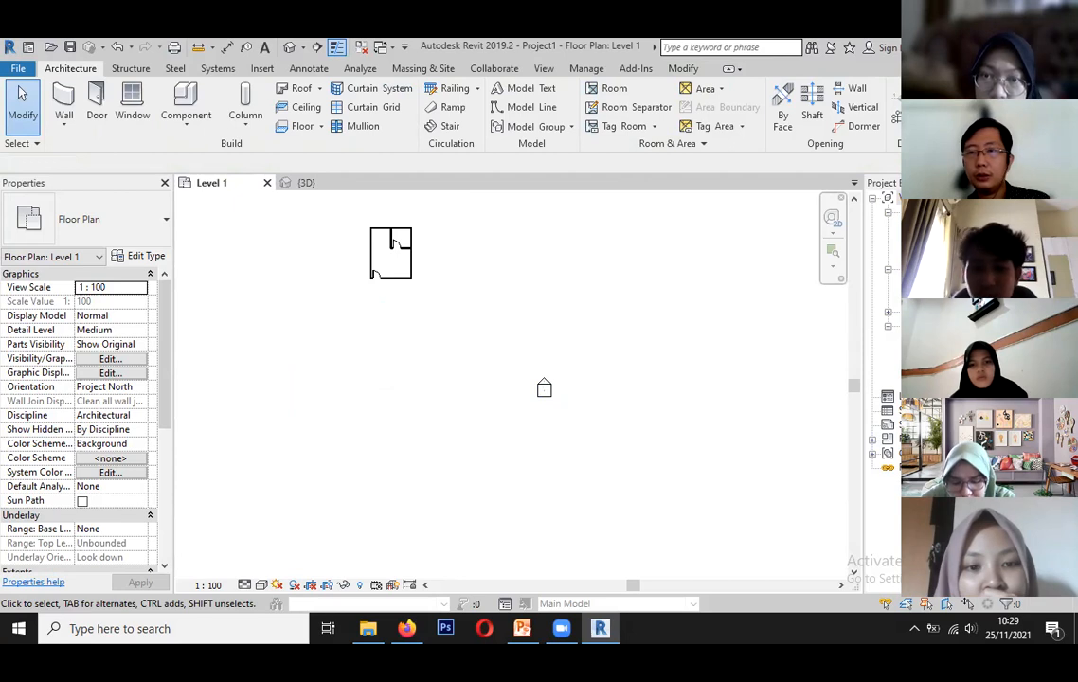
Open the North and South elevations to examine the walls and front door, and close the North view.
double_click(917, 354)
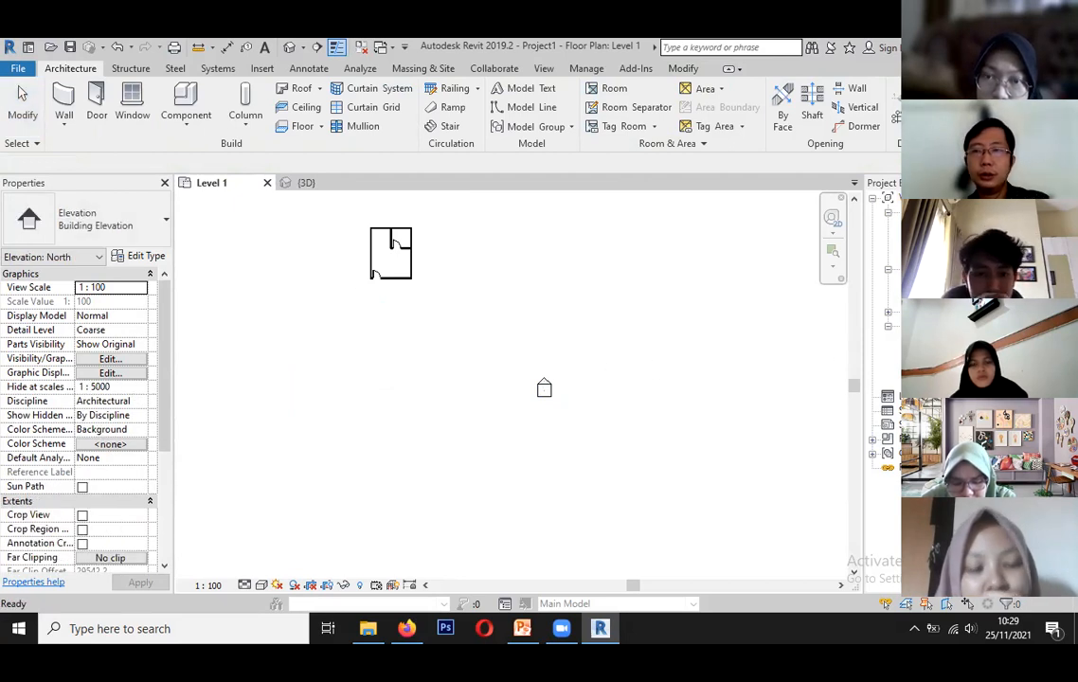
scroll(530, 352, up, 4)
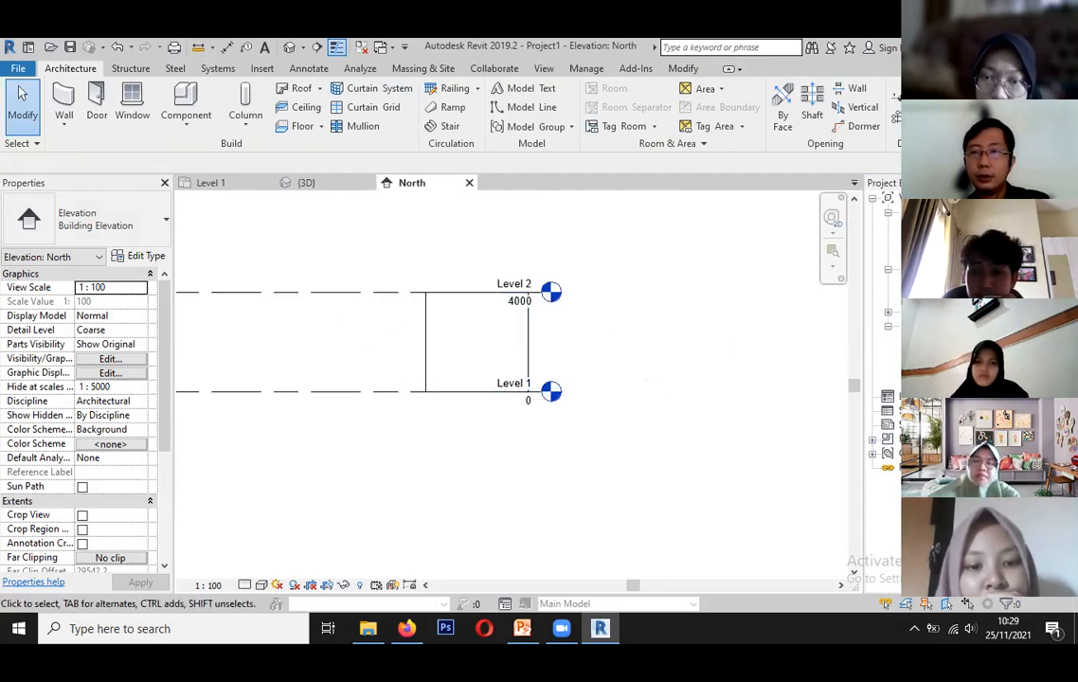
double_click(926, 368)
scroll(511, 361, down, 1)
scroll(237, 392, up, 2)
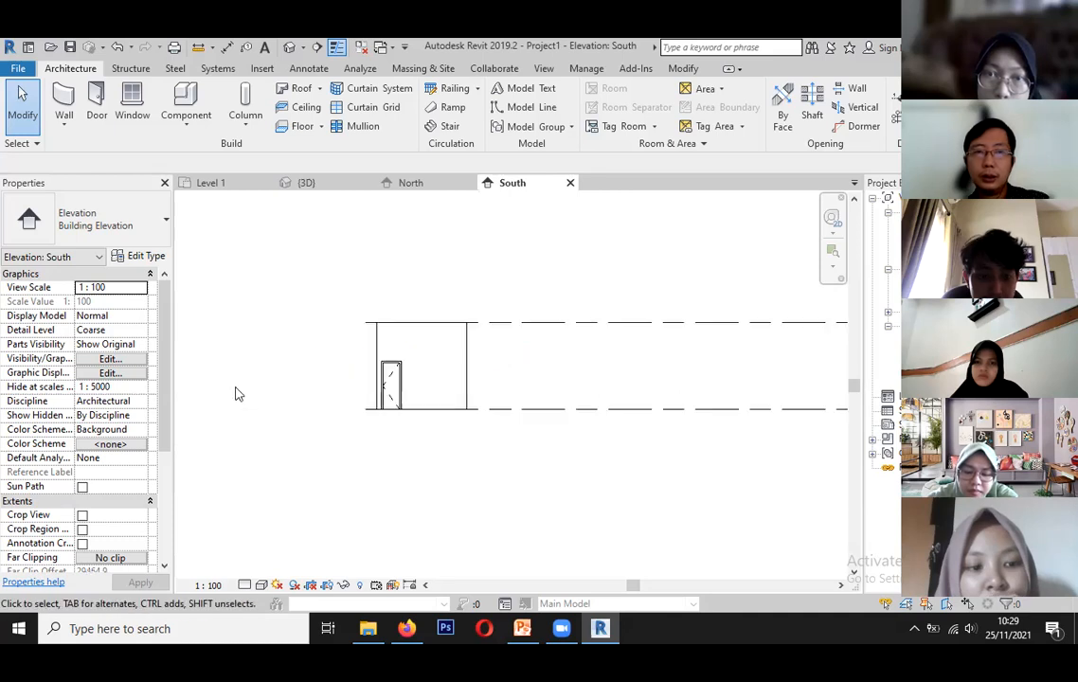
scroll(237, 392, up, 1)
click(438, 183)
click(469, 183)
scroll(417, 351, down, 2)
scroll(388, 341, up, 2)
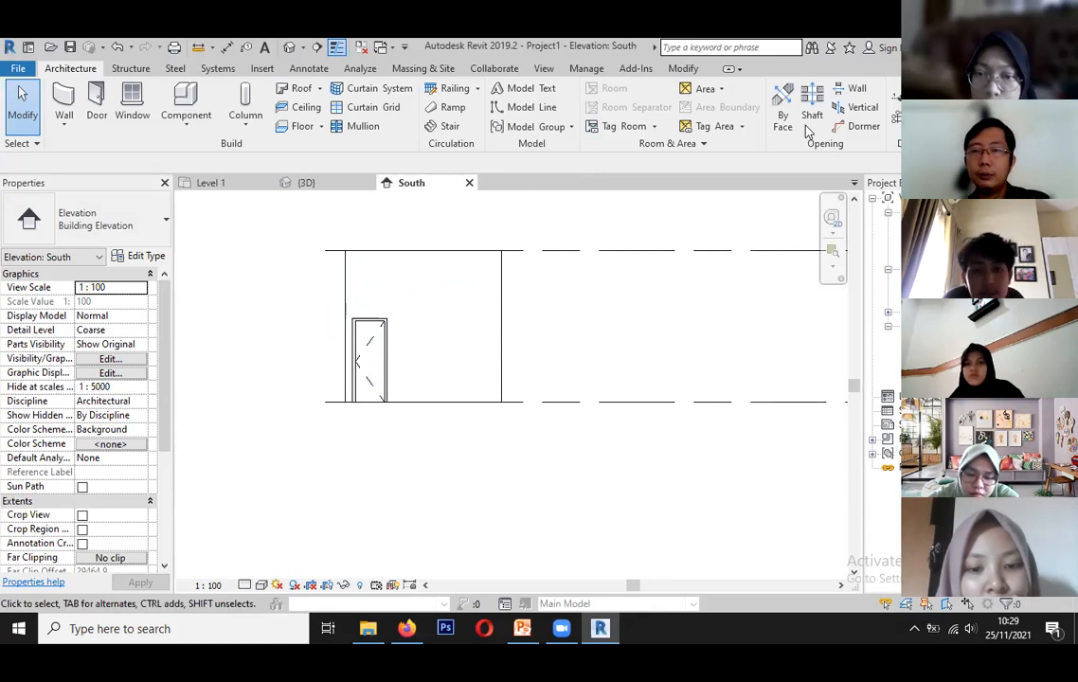
Check the building in the 3D view and go back to the Level 1 floor plan.
click(306, 183)
scroll(372, 308, down, 2)
scroll(542, 494, up, 1)
click(218, 182)
scroll(393, 237, up, 5)
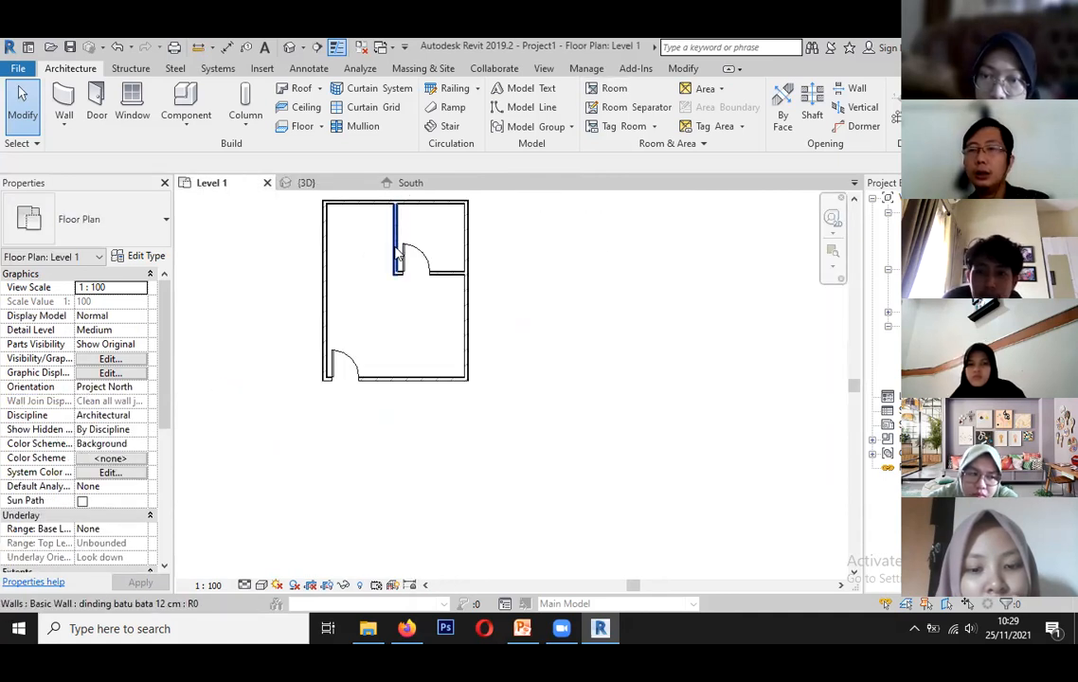
scroll(390, 301, down, 2)
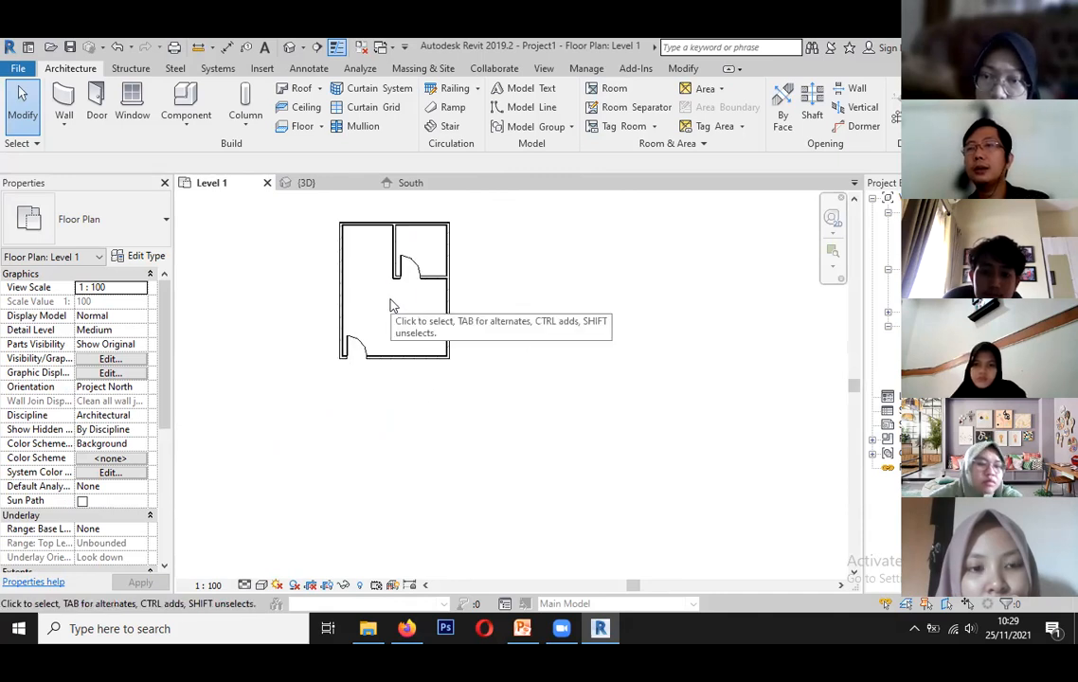
scroll(438, 233, up, 4)
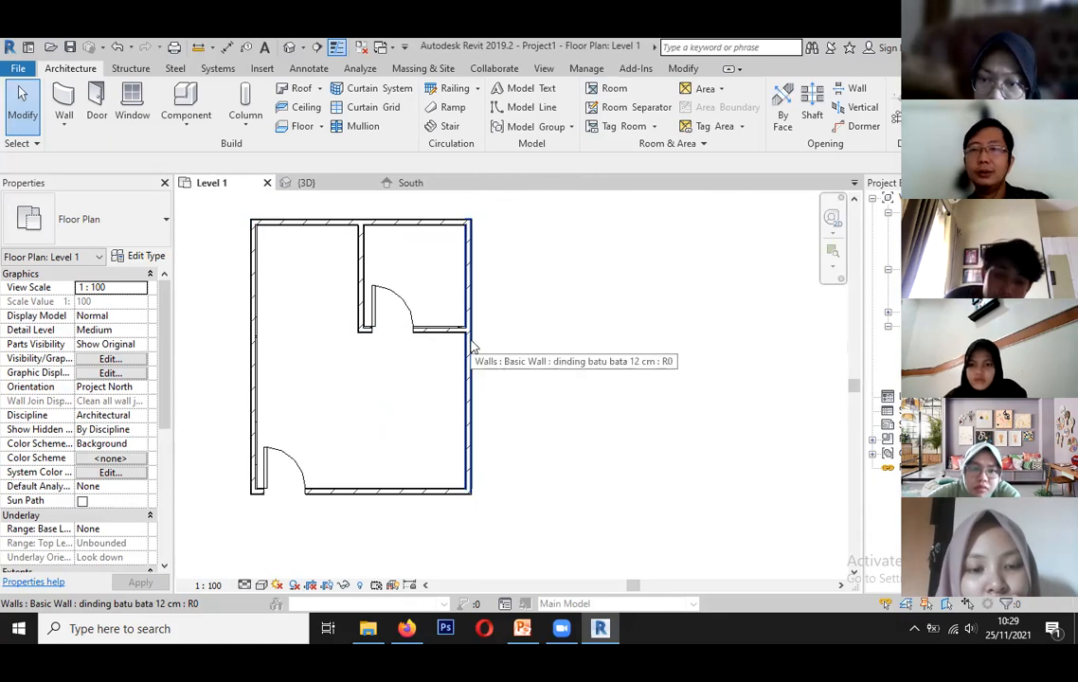
scroll(471, 349, down, 1)
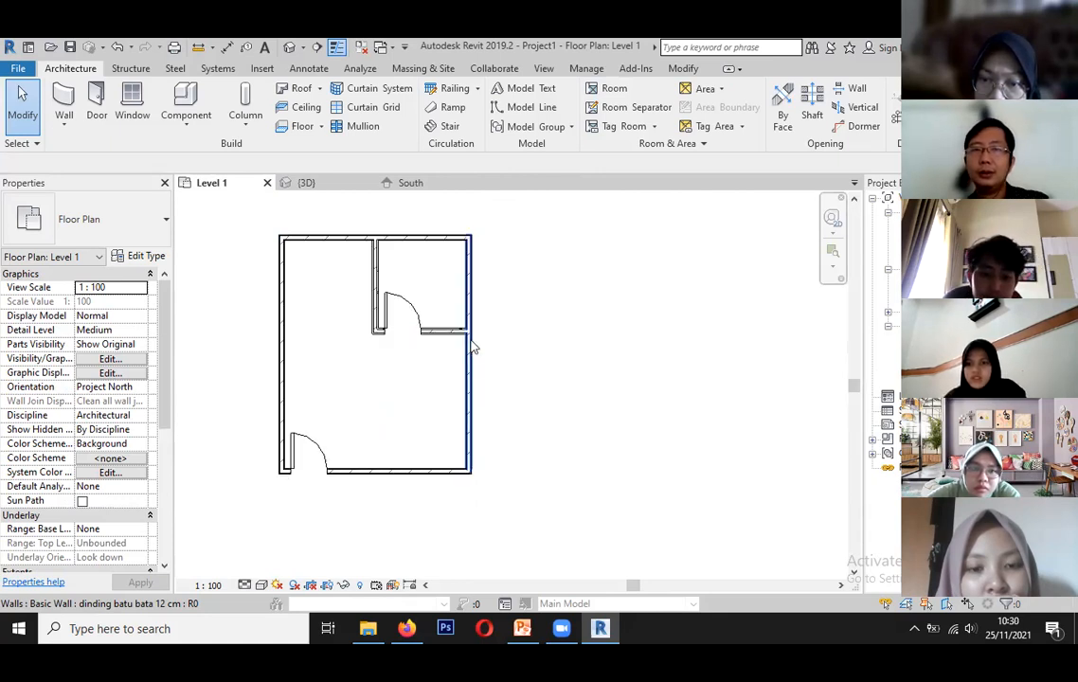
scroll(474, 344, down, 2)
scroll(474, 344, up, 2)
scroll(534, 345, up, 1)
scroll(534, 345, up, 1)
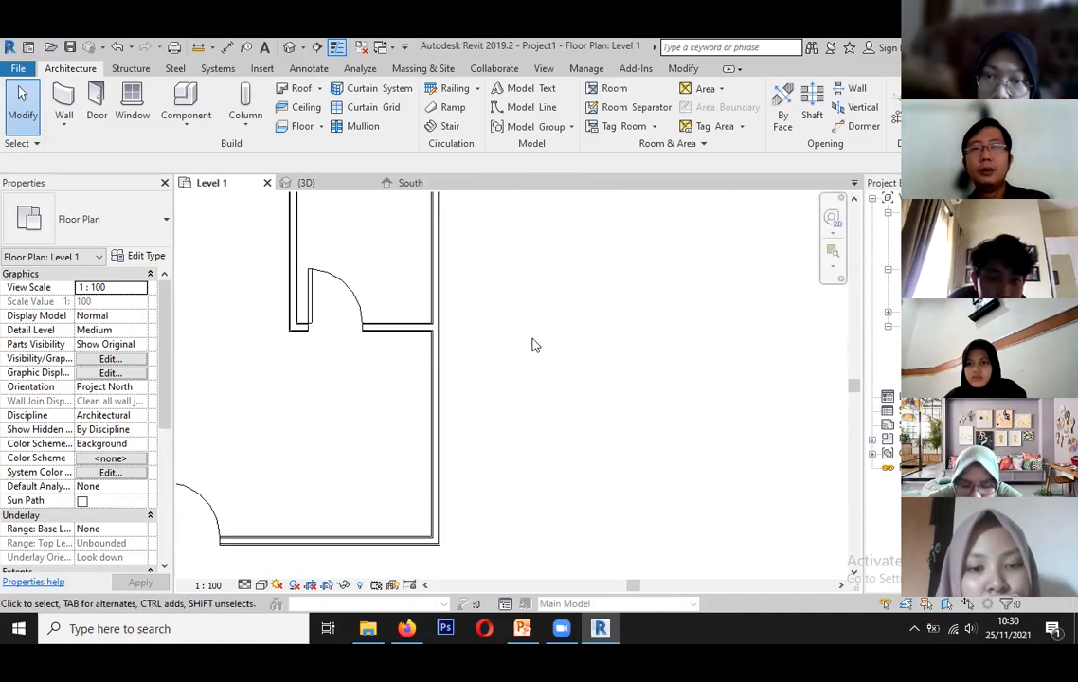
scroll(533, 344, down, 1)
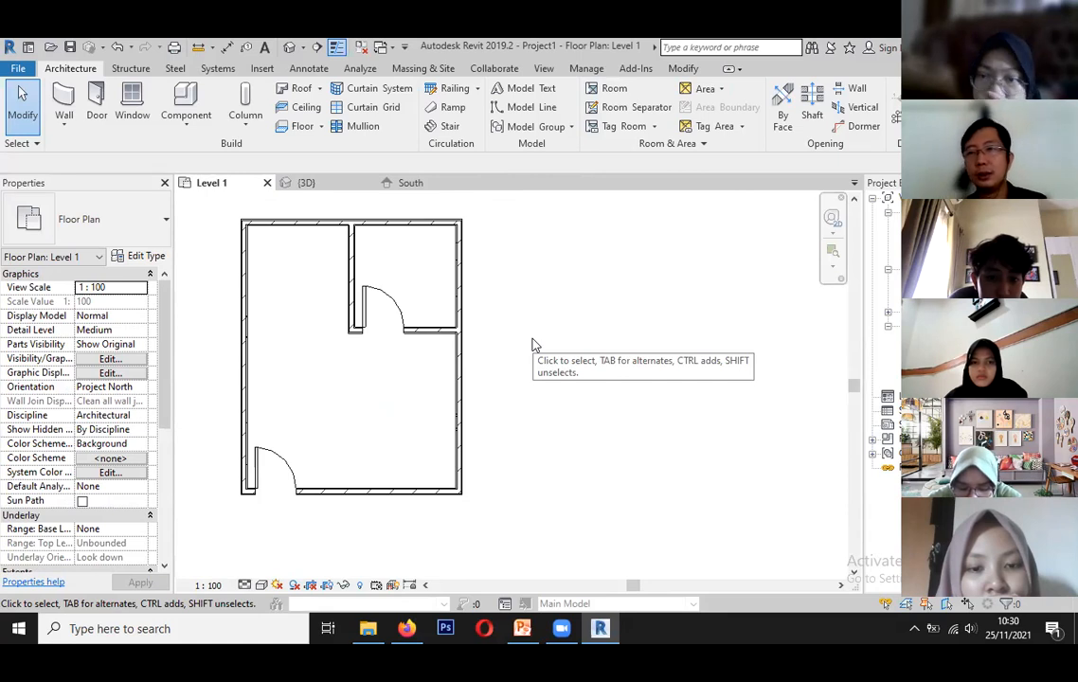
scroll(306, 315, down, 2)
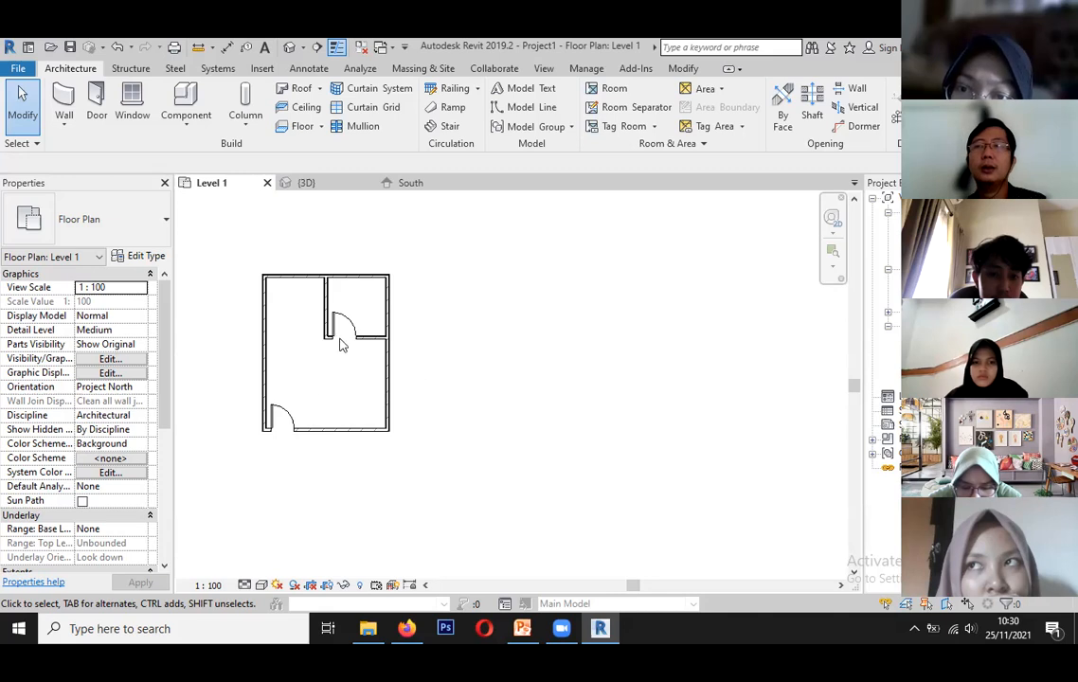
scroll(345, 333, up, 1)
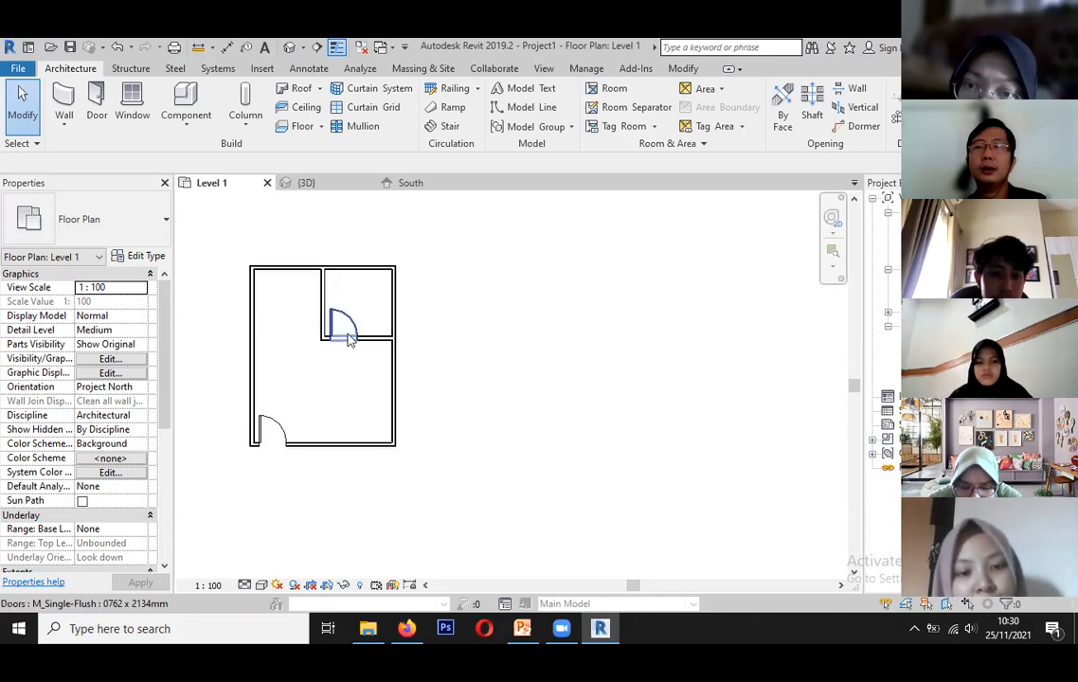
Review the model in the 3D view and the South elevation, finishing on the Level 1 floor plan.
click(316, 188)
scroll(369, 370, down, 3)
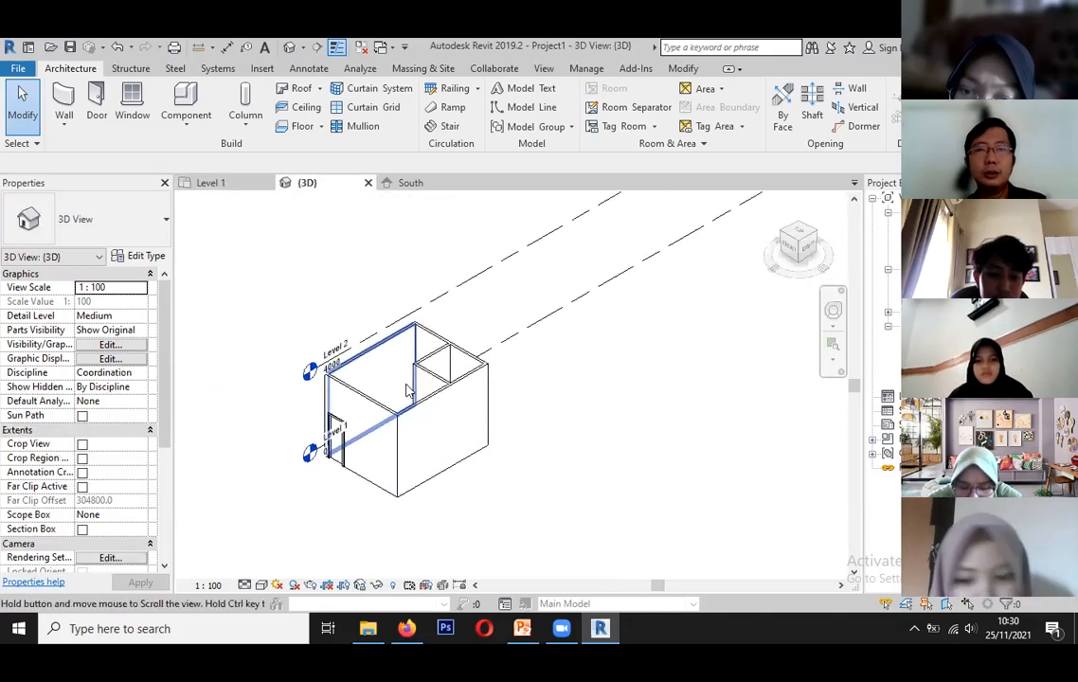
click(427, 184)
click(225, 190)
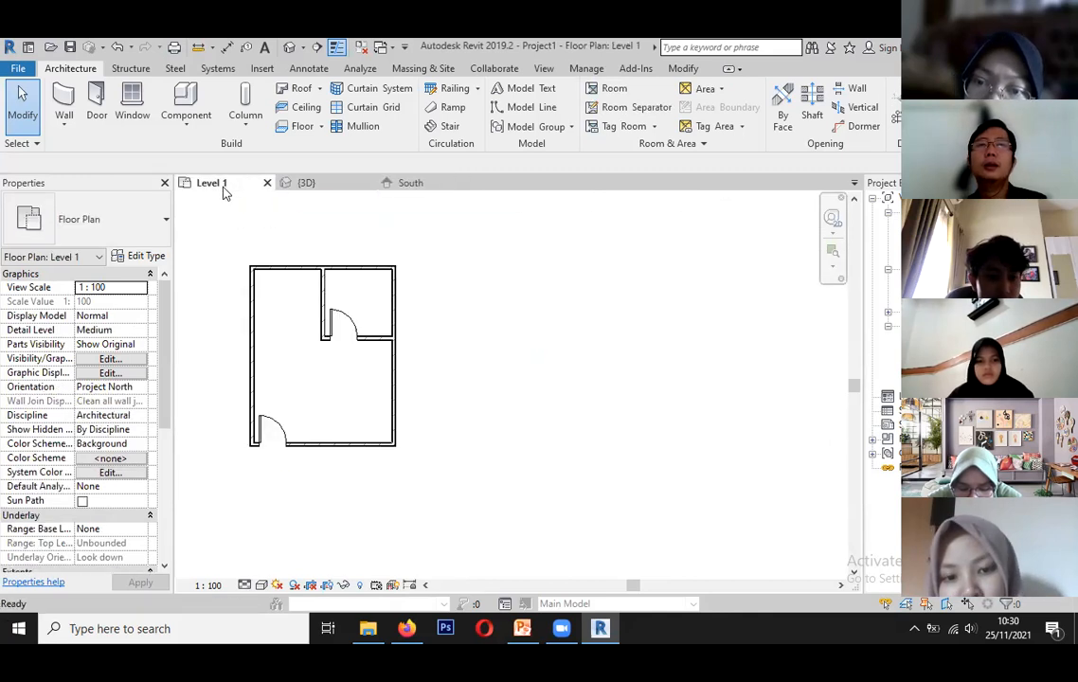
scroll(280, 296, up, 5)
scroll(246, 270, down, 4)
scroll(228, 286, up, 4)
scroll(344, 277, down, 3)
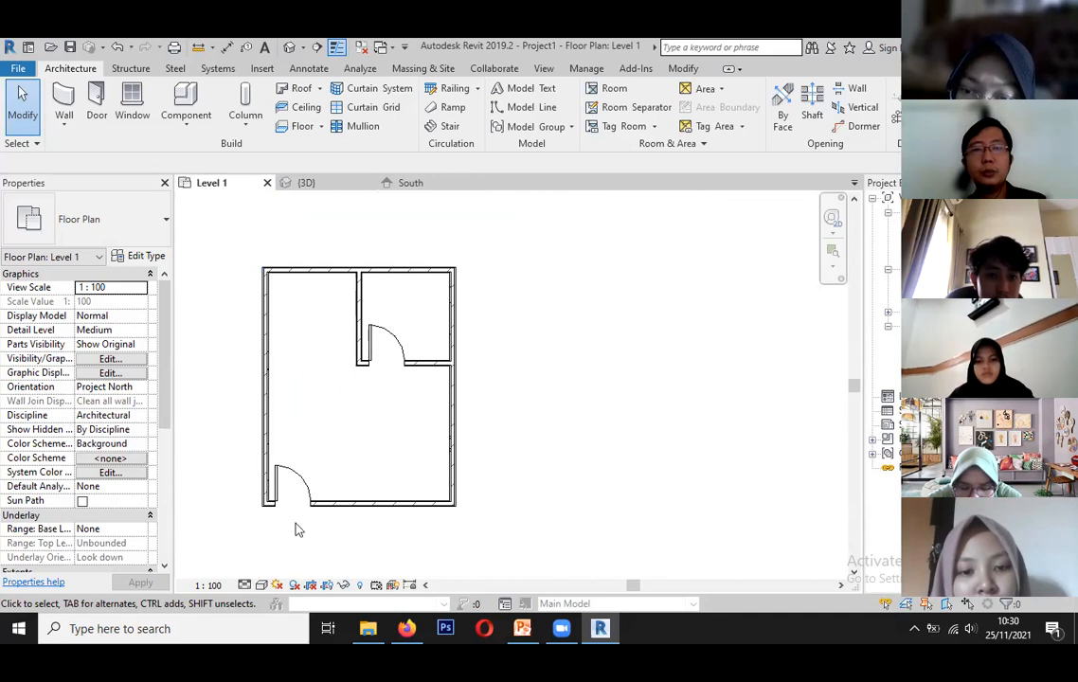
scroll(315, 517, up, 4)
scroll(331, 405, down, 3)
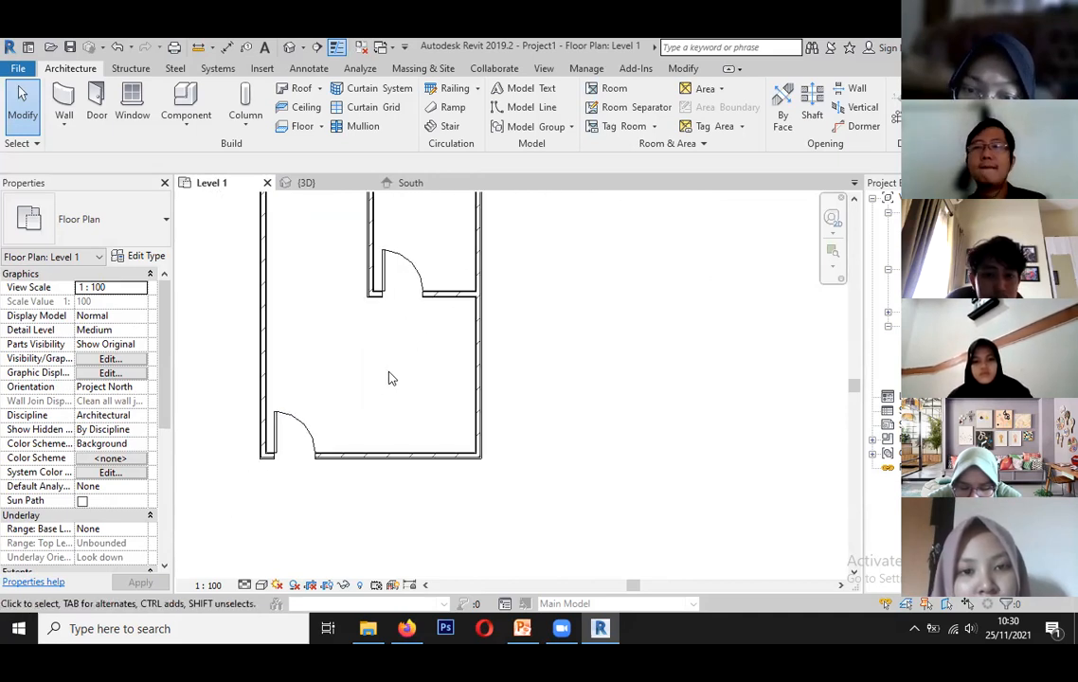
scroll(414, 307, down, 3)
scroll(436, 296, up, 2)
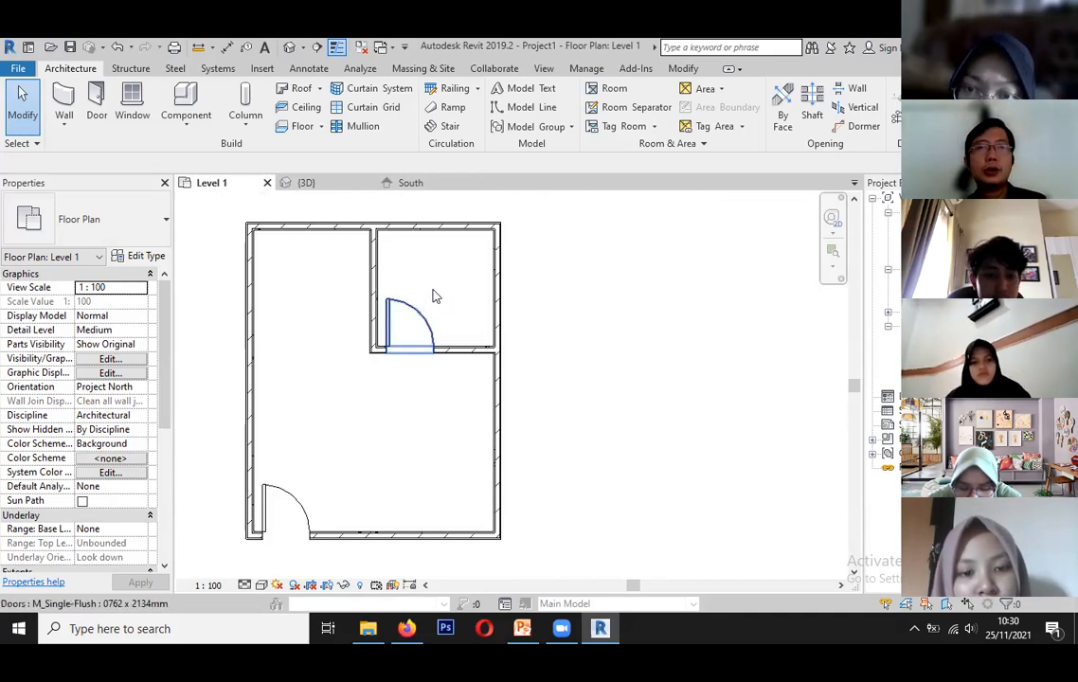
scroll(393, 233, down, 2)
scroll(493, 333, up, 3)
scroll(525, 311, down, 2)
scroll(485, 284, up, 2)
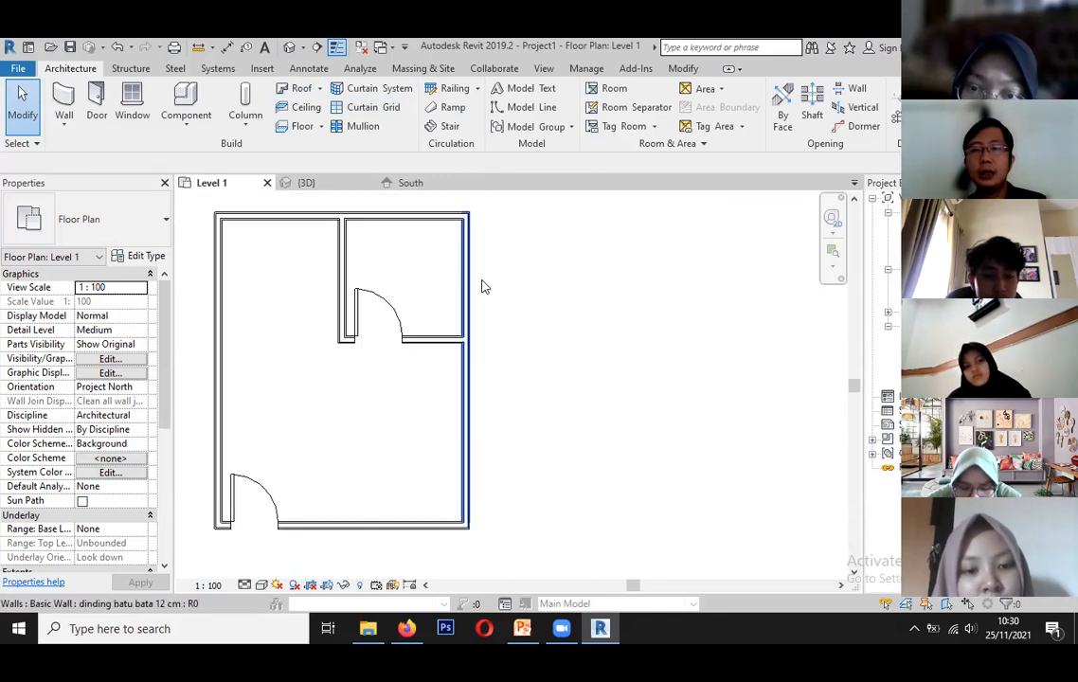
scroll(535, 319, down, 1)
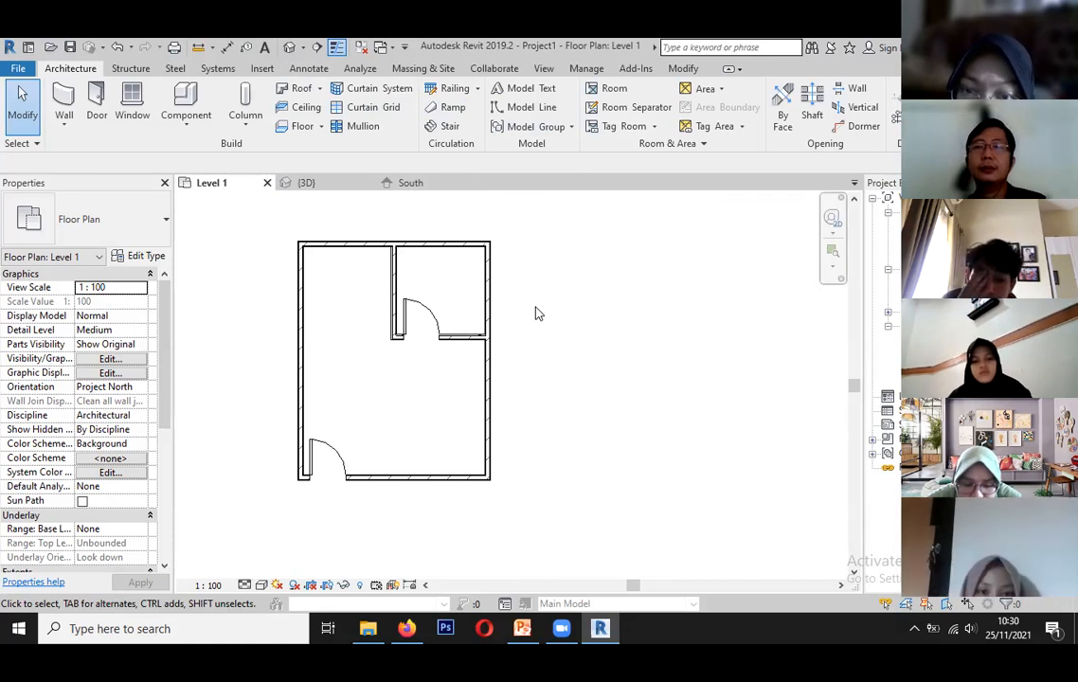
Make the temporary dimension between the left outer wall and the small room's left wall permanent, above the plan.
click(301, 315)
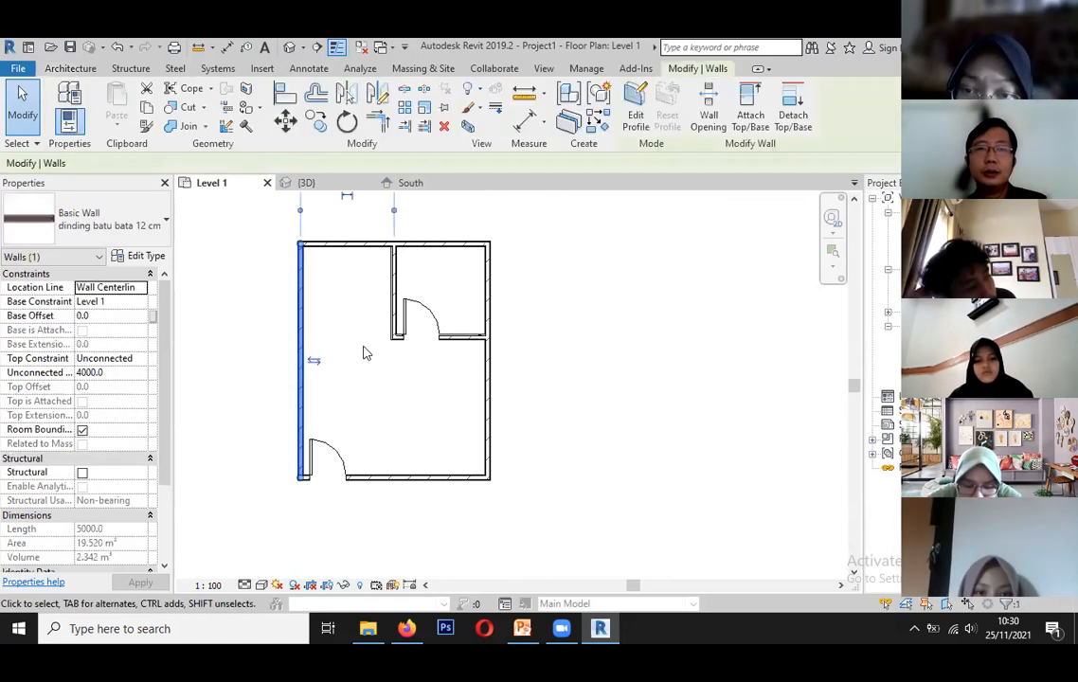
scroll(305, 303, down, 1)
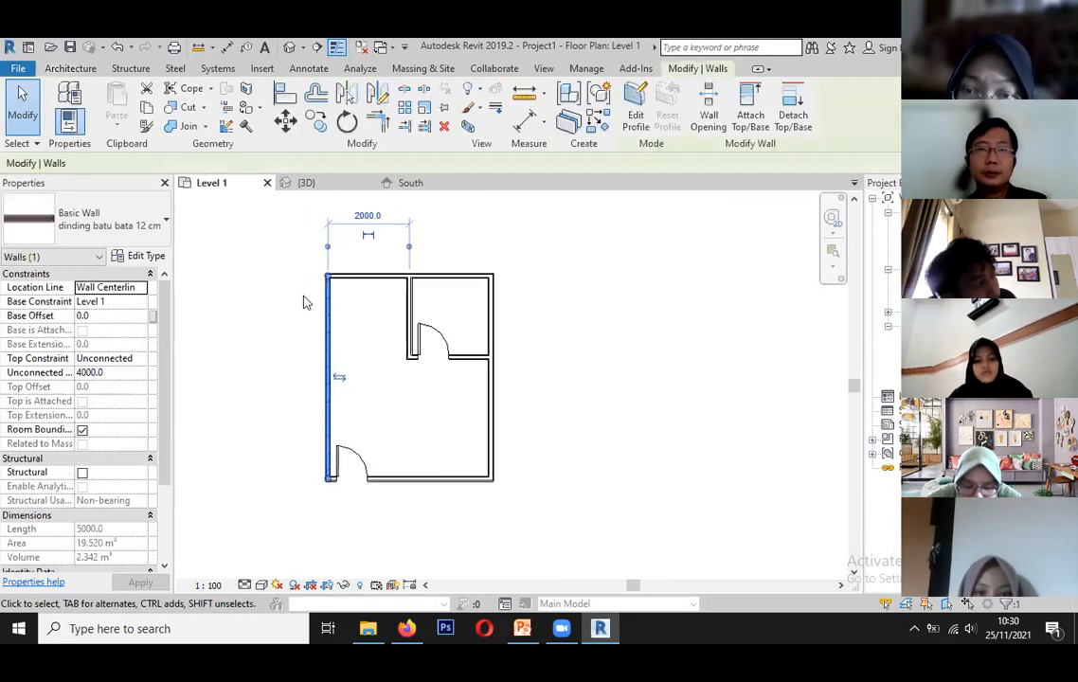
click(369, 235)
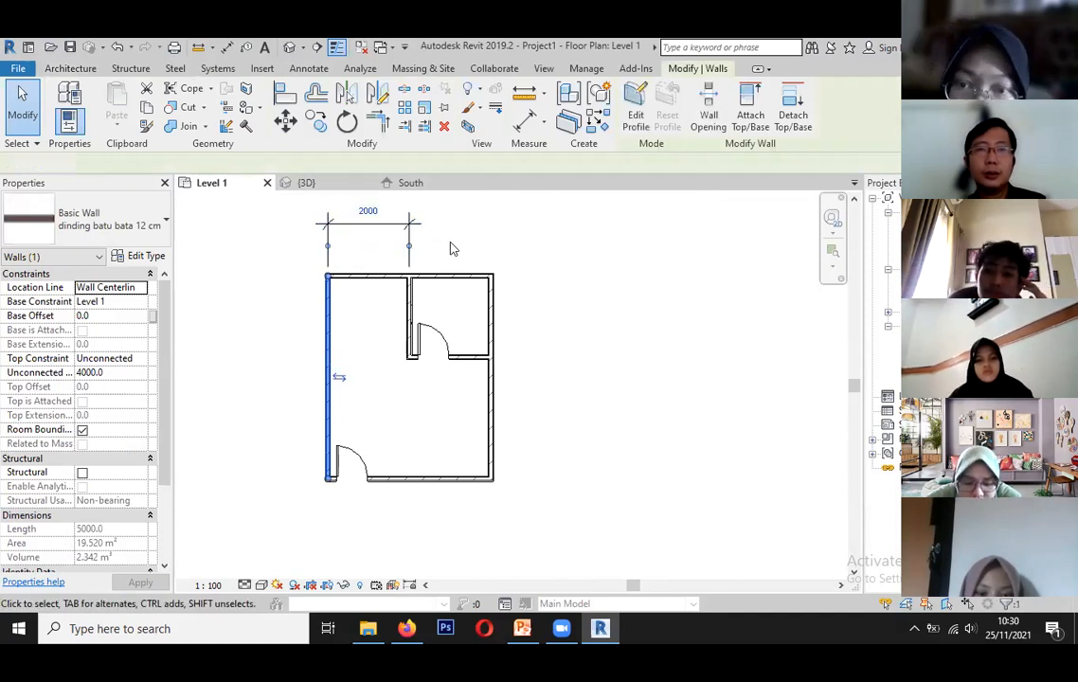
click(447, 246)
click(442, 280)
click(543, 310)
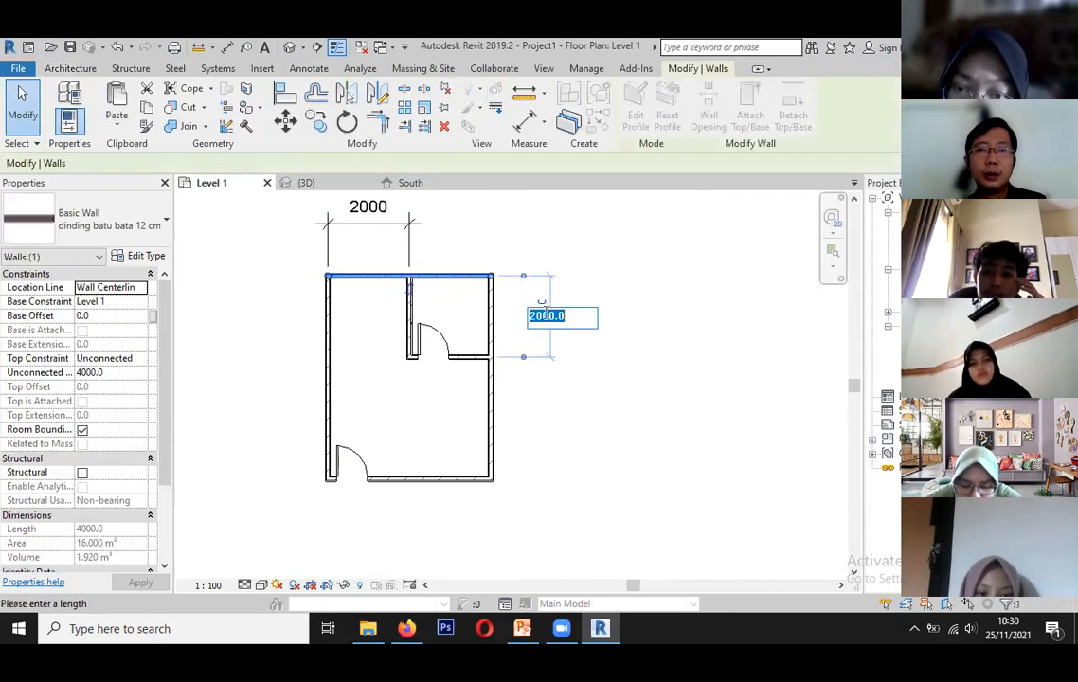
click(548, 361)
click(492, 316)
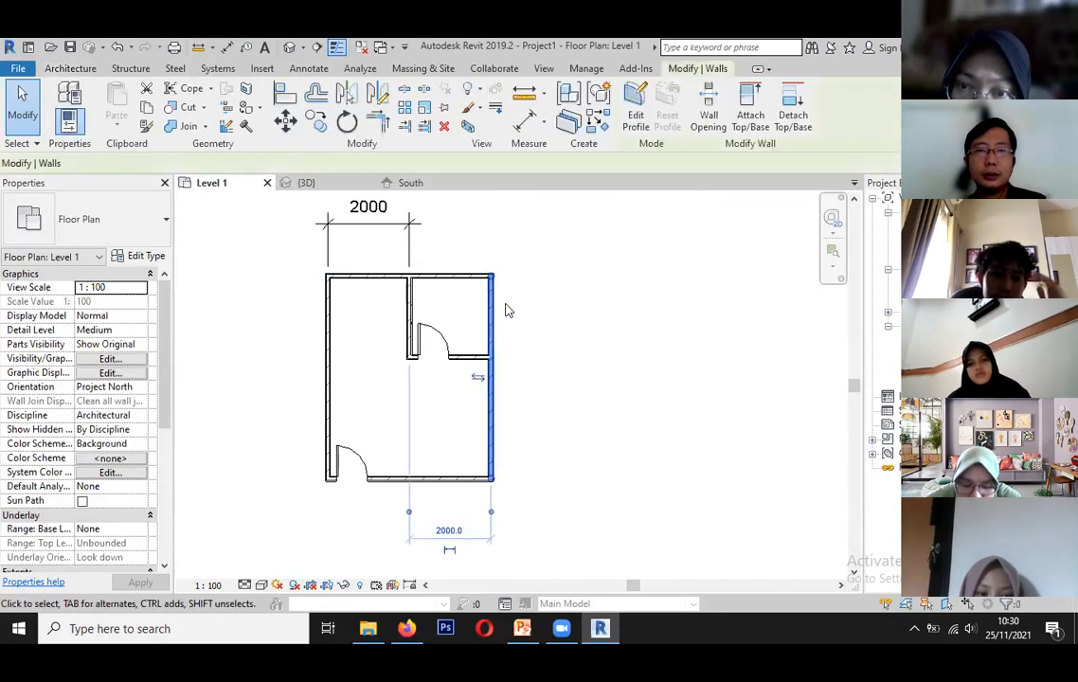
click(461, 532)
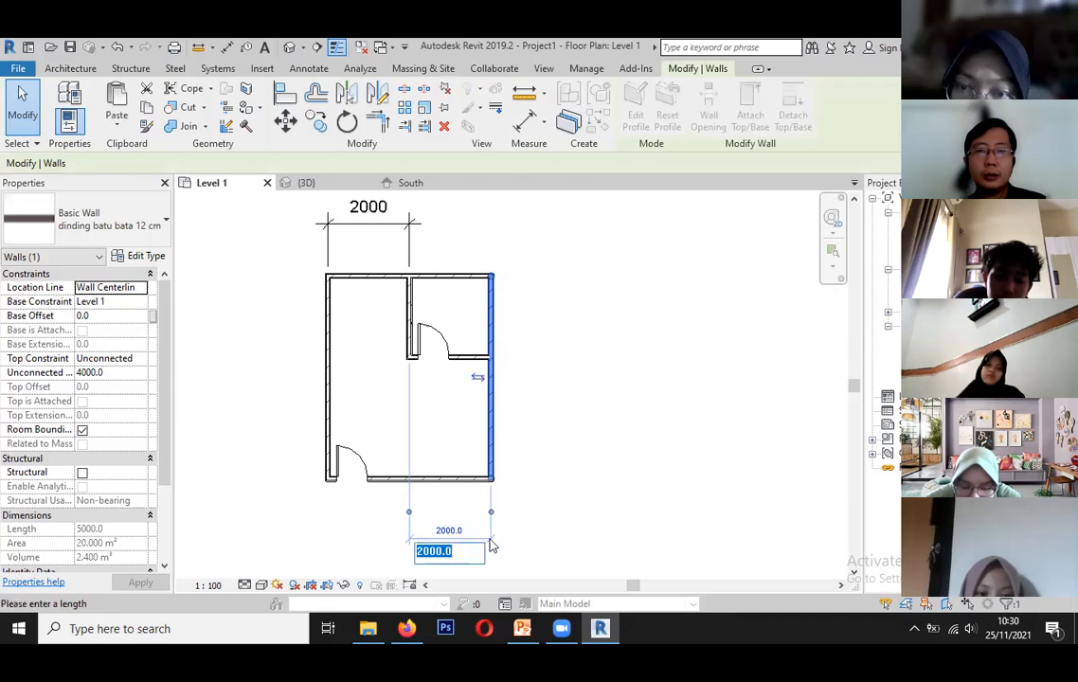
click(490, 543)
click(479, 549)
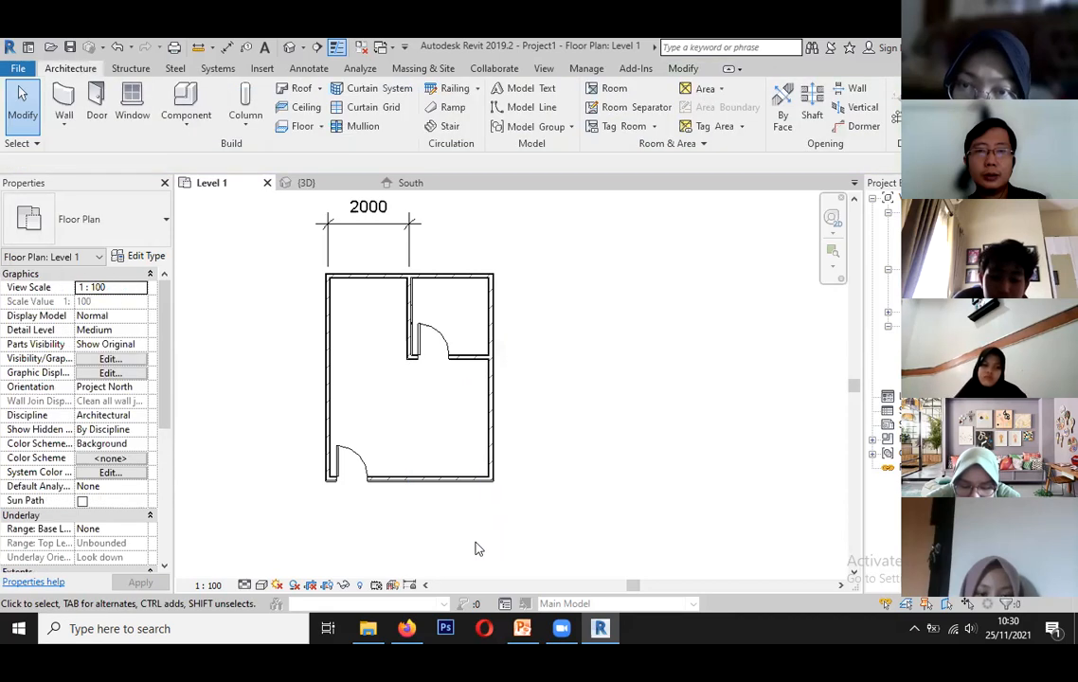
click(445, 275)
click(536, 296)
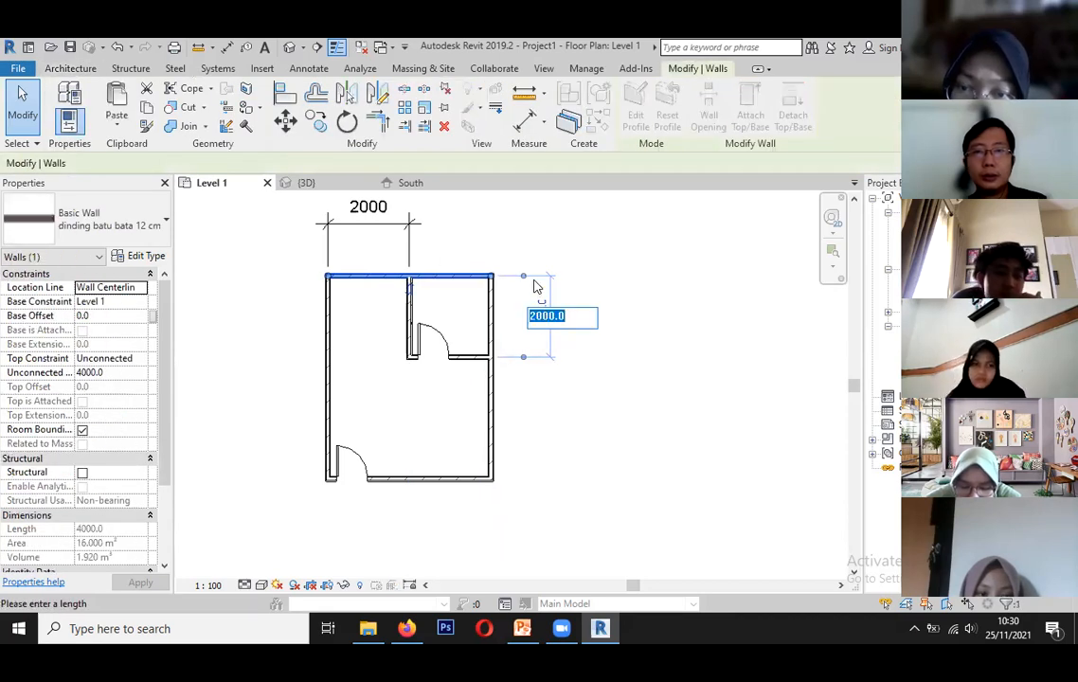
click(536, 283)
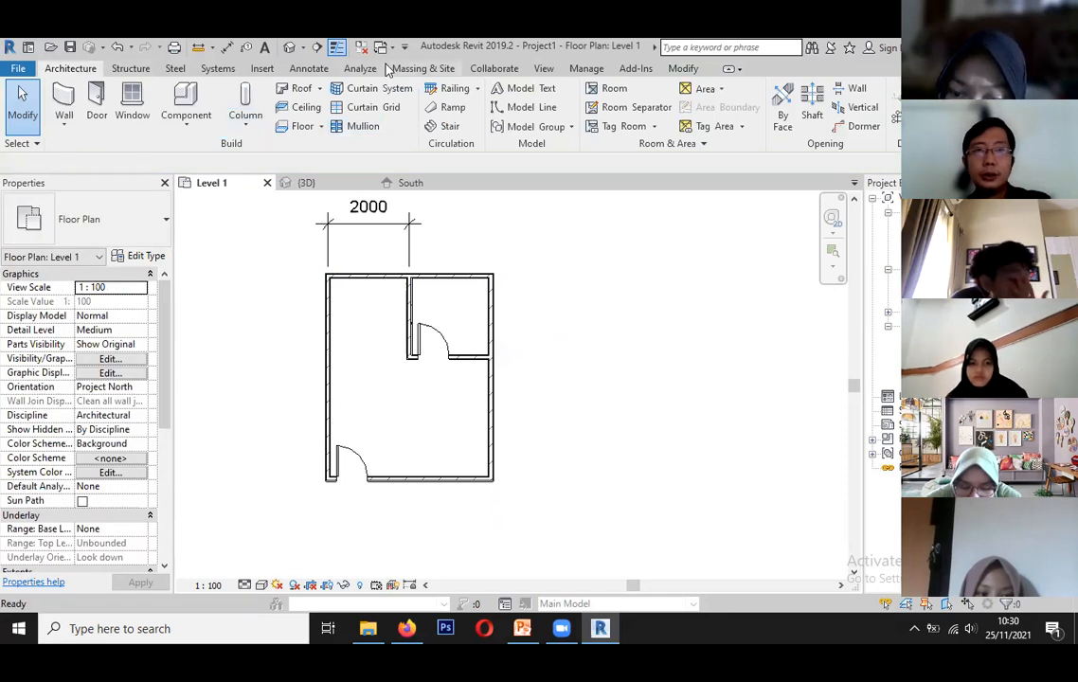
click(309, 68)
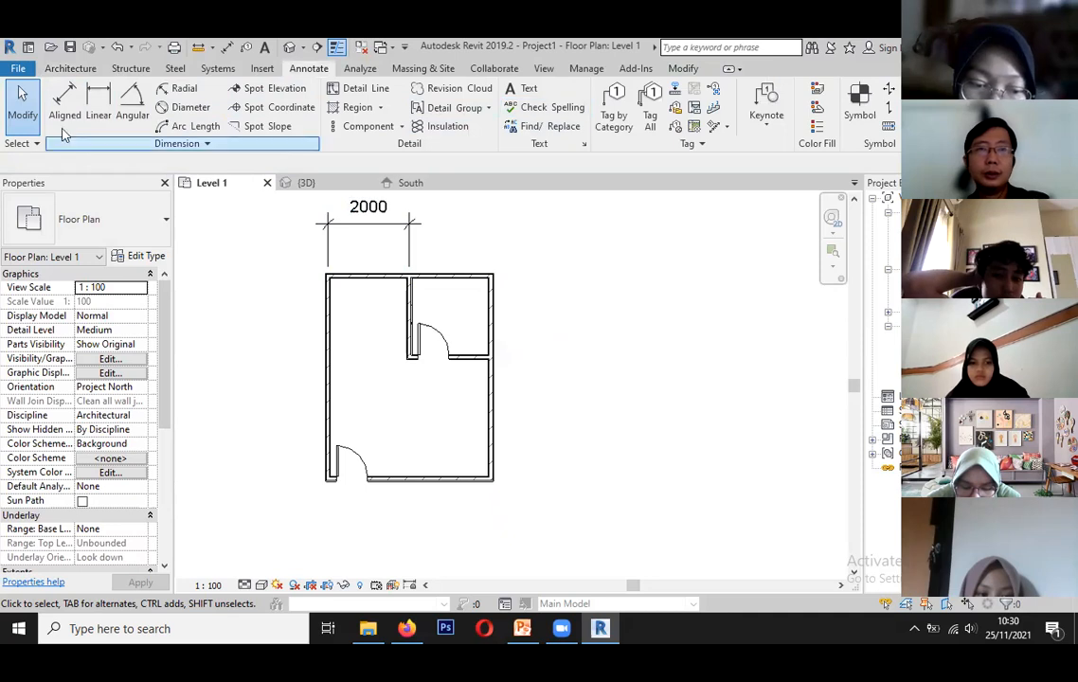
click(99, 100)
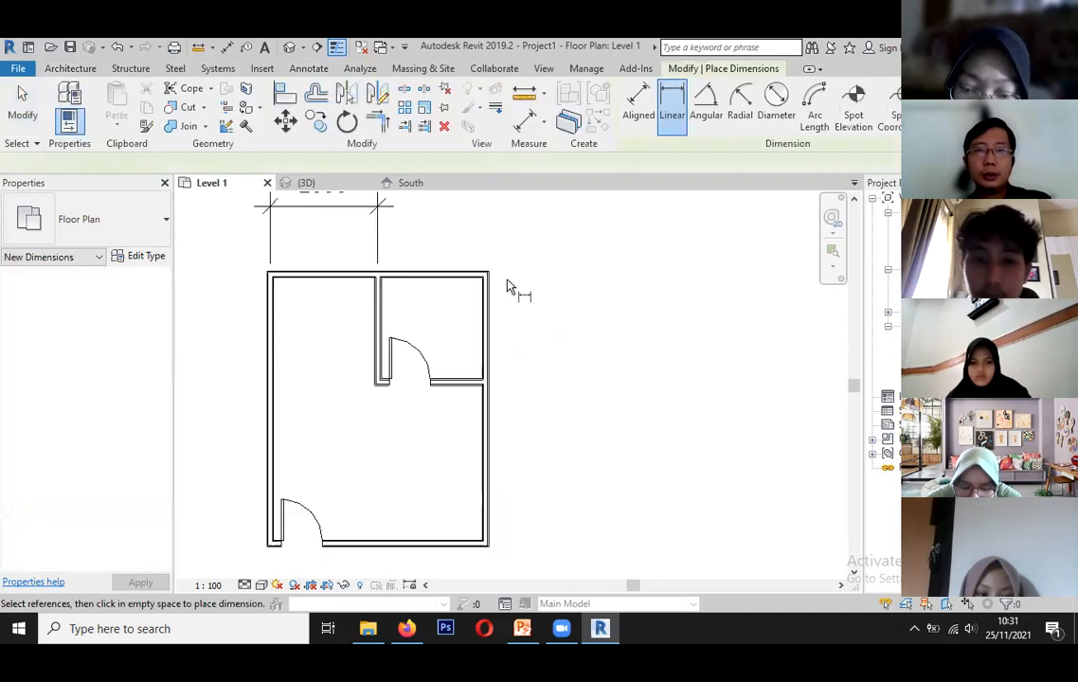
scroll(465, 270, up, 3)
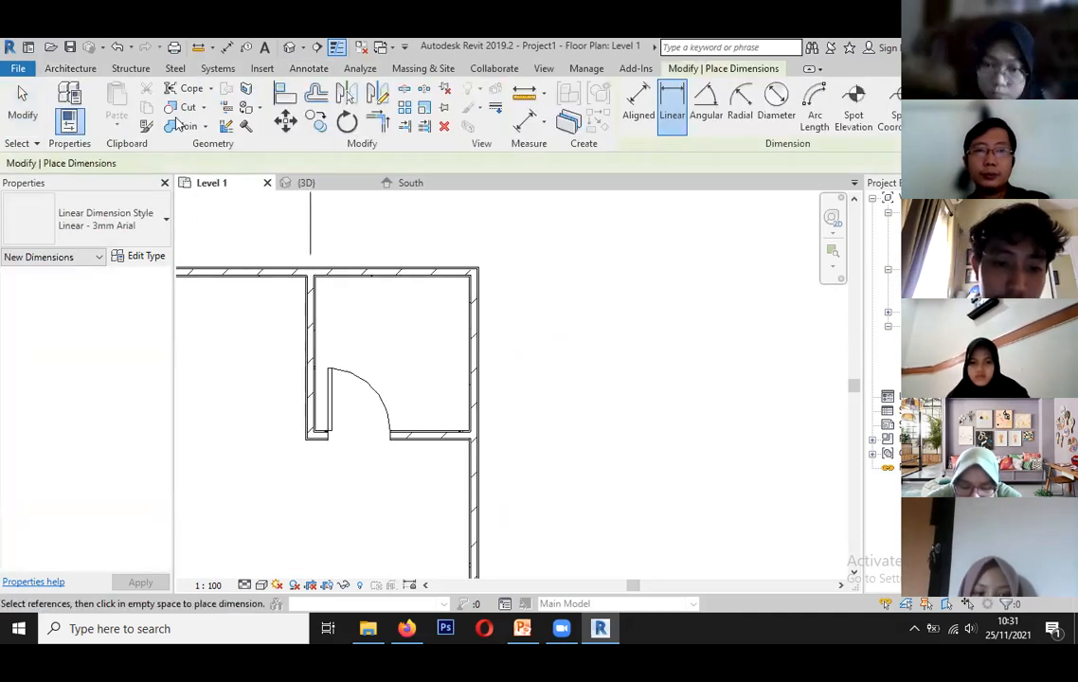
scroll(485, 304, down, 2)
key(Escape)
key(Escape)
Make the temporary dimension between the upper outer wall and the small room's lower wall permanent, beside the plan.
scroll(431, 322, up, 2)
click(433, 303)
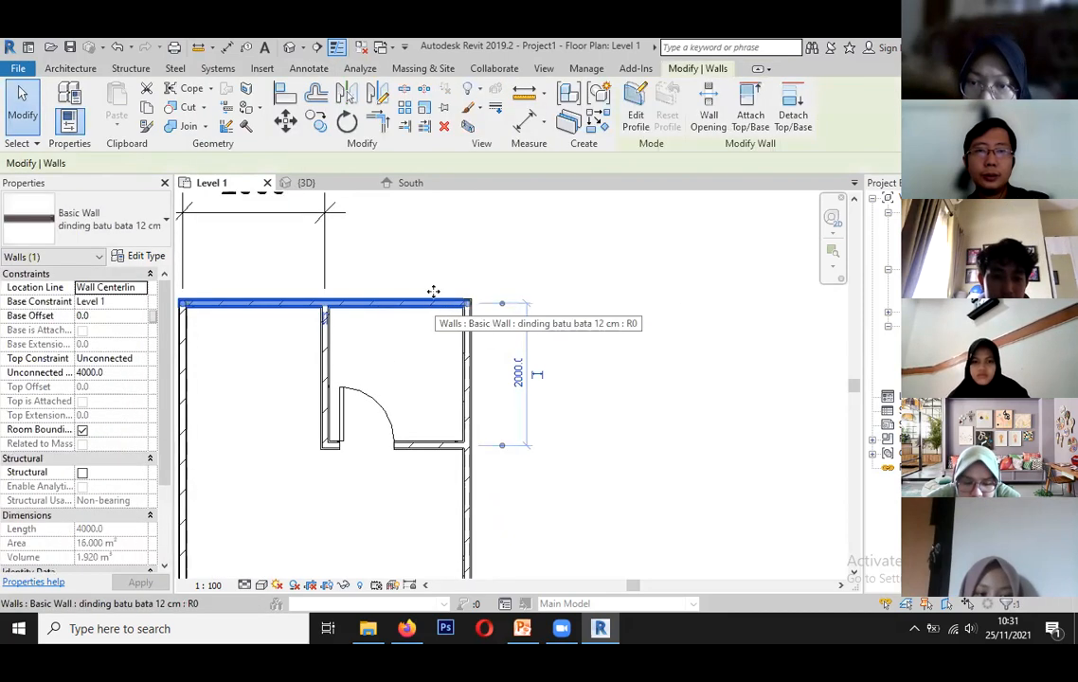
click(541, 378)
key(Escape)
scroll(455, 248, up, 1)
scroll(500, 414, down, 3)
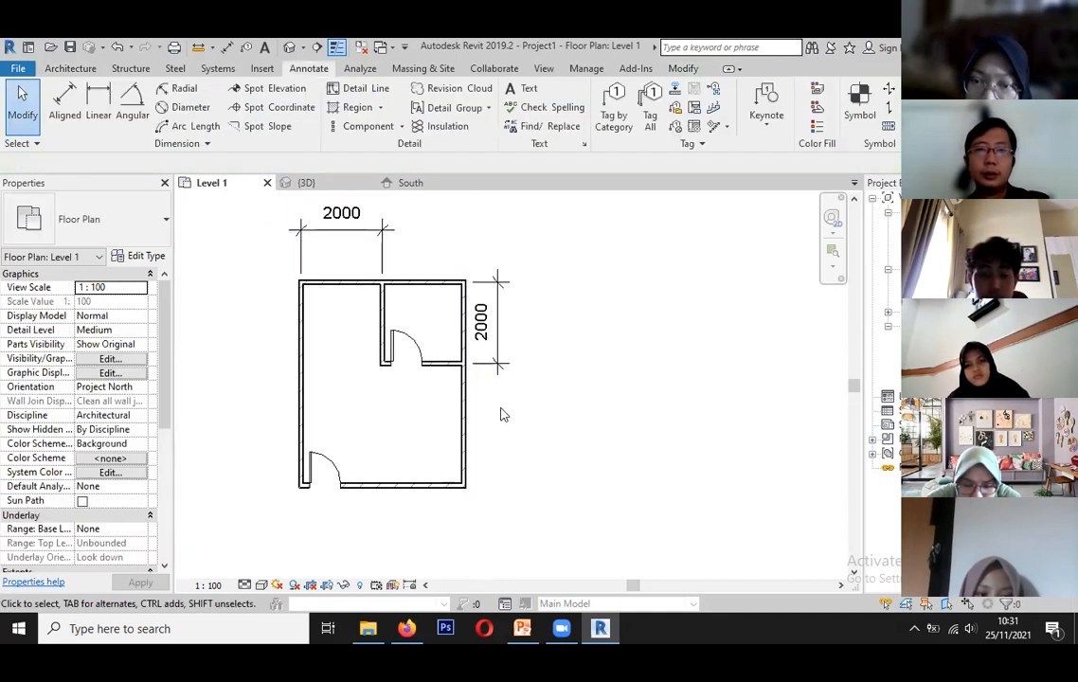
Make the temporary dimension between the right outer wall and the small room's left wall permanent, below the plan.
click(466, 428)
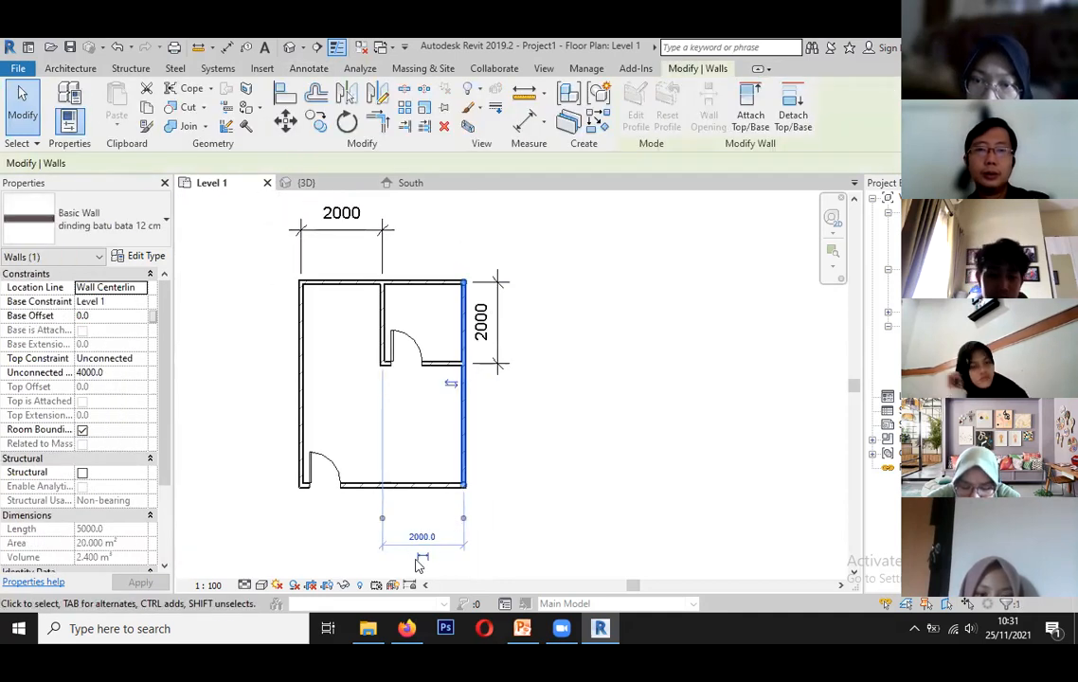
scroll(464, 241, down, 3)
click(557, 408)
scroll(465, 403, up, 2)
scroll(465, 402, down, 2)
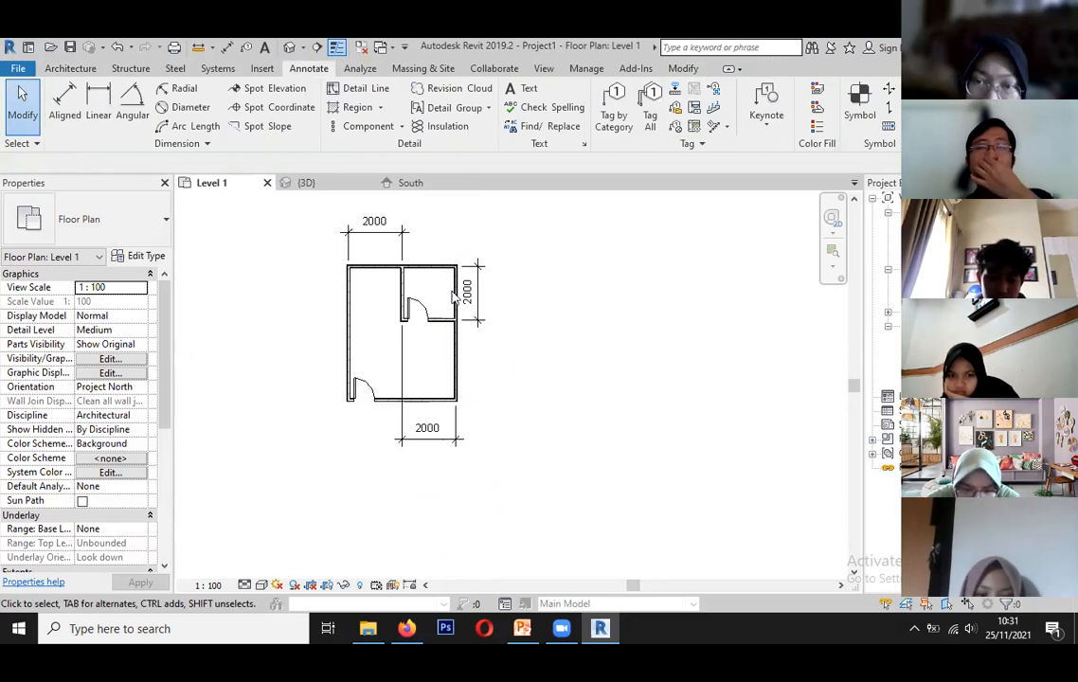
scroll(453, 296, up, 2)
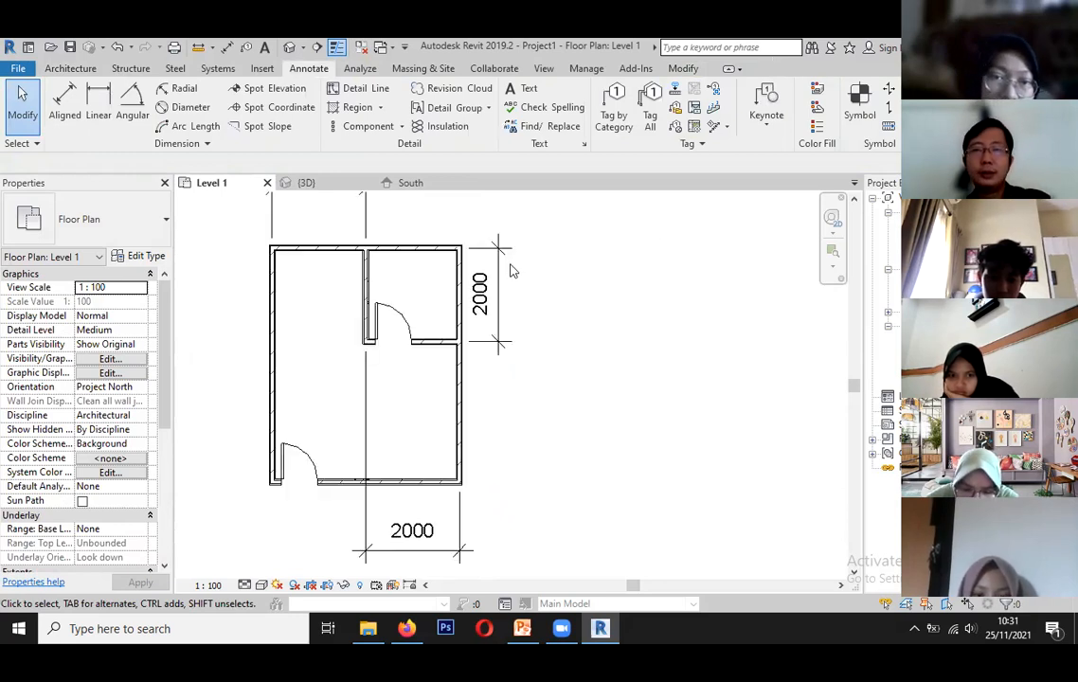
scroll(291, 325, down, 2)
scroll(279, 246, up, 1)
scroll(441, 360, down, 1)
scroll(320, 277, up, 1)
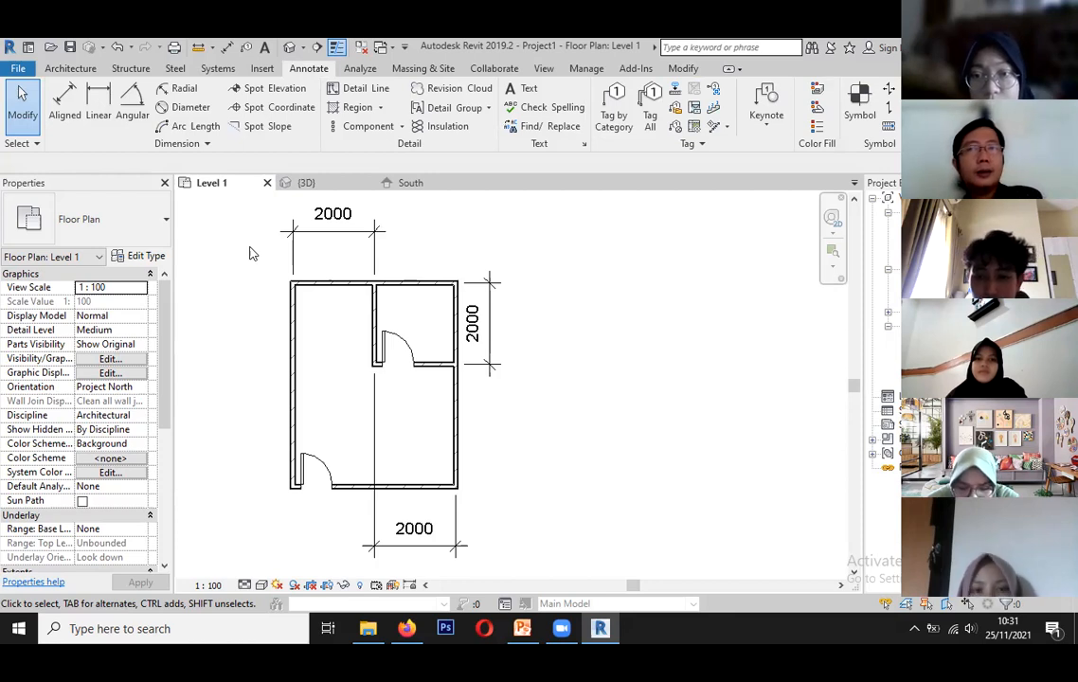
scroll(266, 296, down, 2)
scroll(308, 258, up, 2)
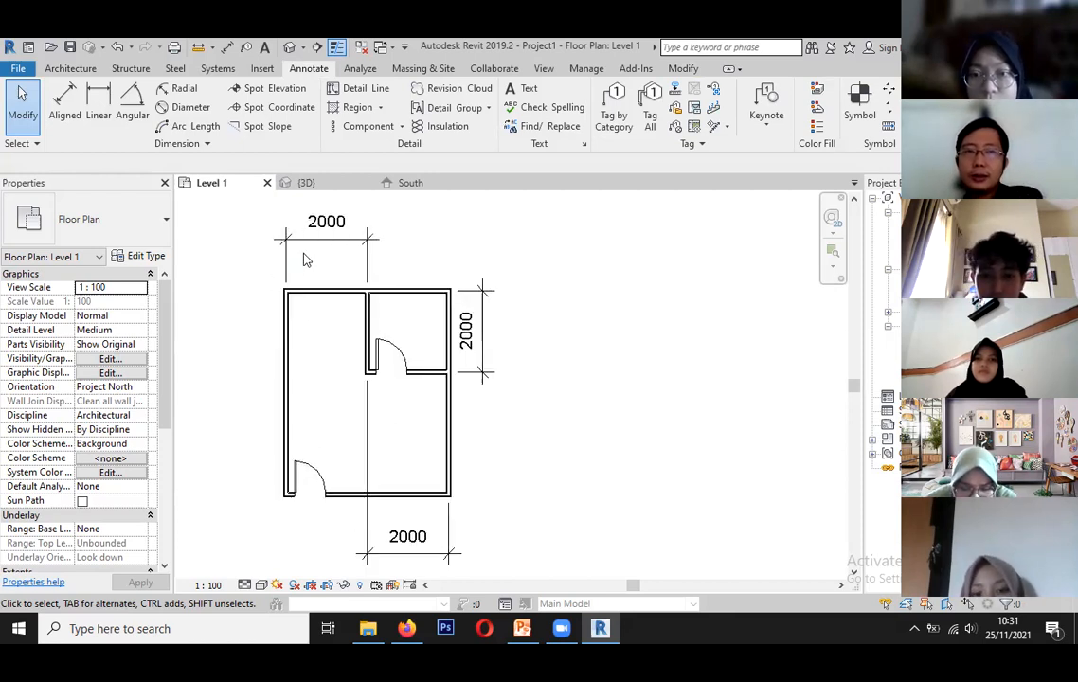
scroll(322, 253, down, 1)
scroll(287, 254, up, 1)
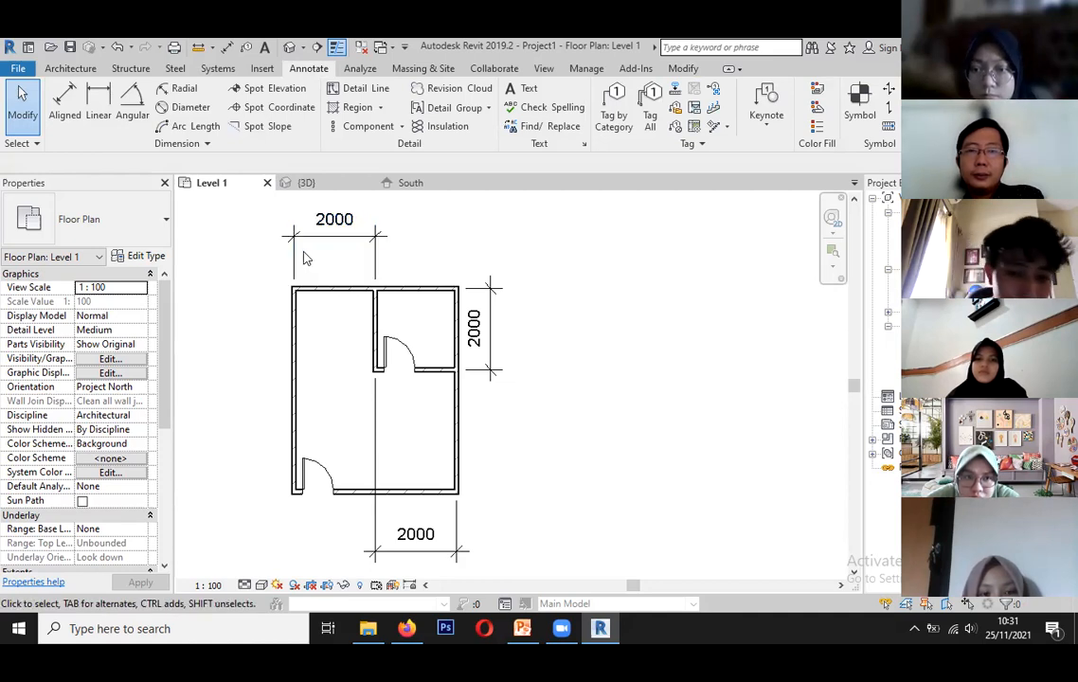
scroll(280, 272, down, 1)
scroll(380, 212, up, 1)
scroll(406, 220, down, 1)
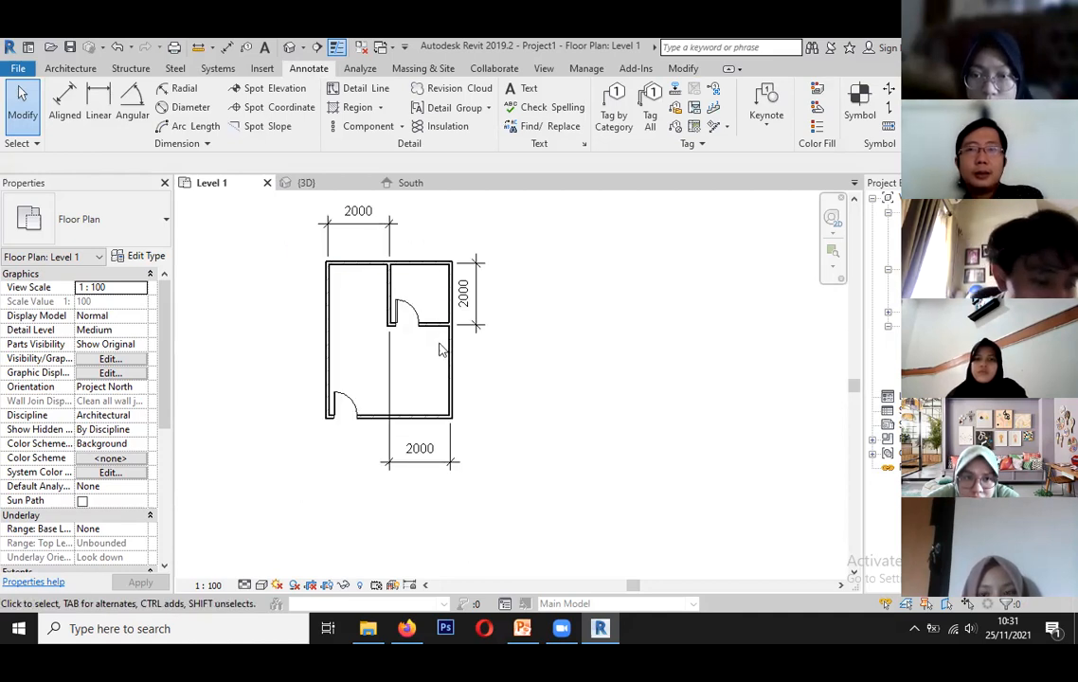
scroll(411, 299, up, 2)
scroll(332, 249, down, 2)
scroll(331, 249, up, 1)
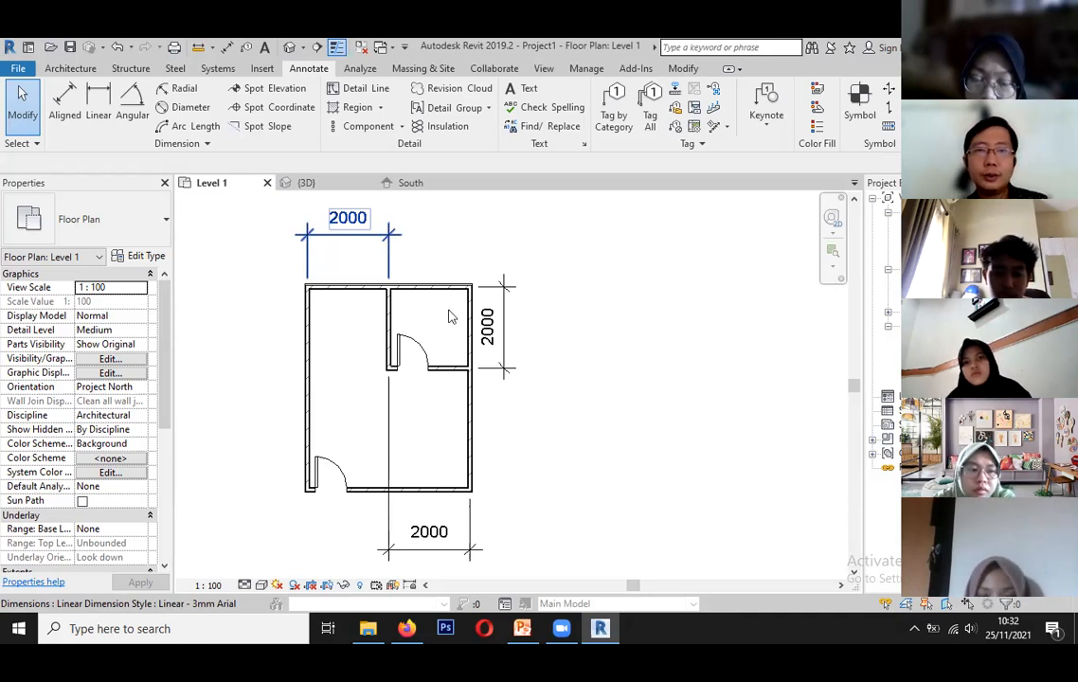
scroll(449, 317, down, 1)
middle_drag(502, 321, 439, 324)
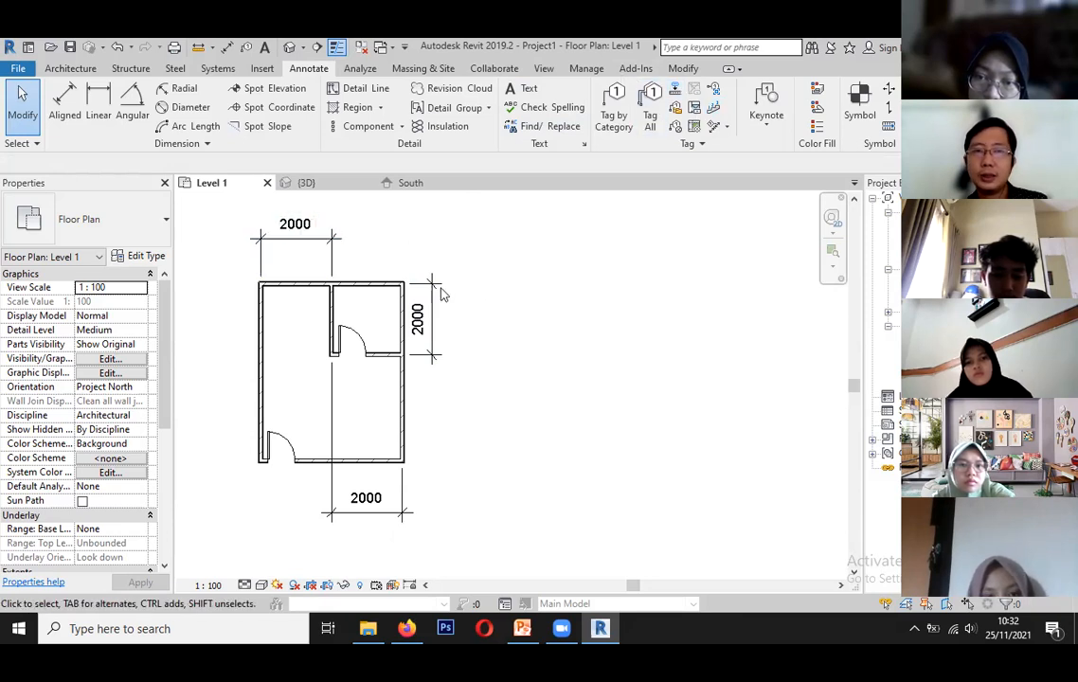
click(313, 276)
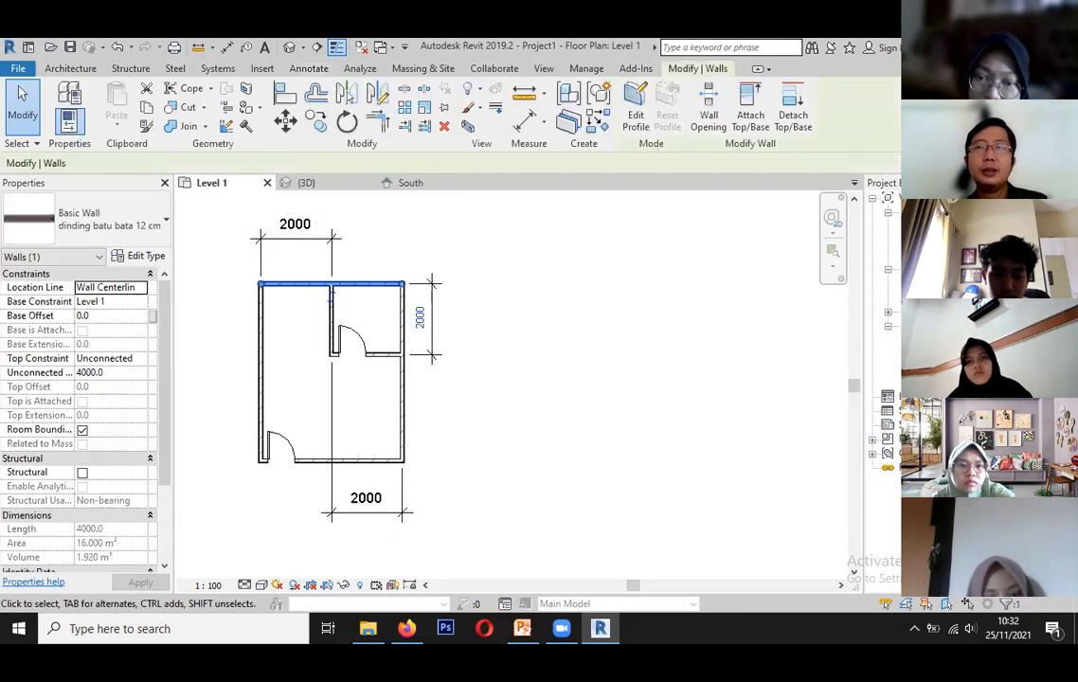
click(478, 362)
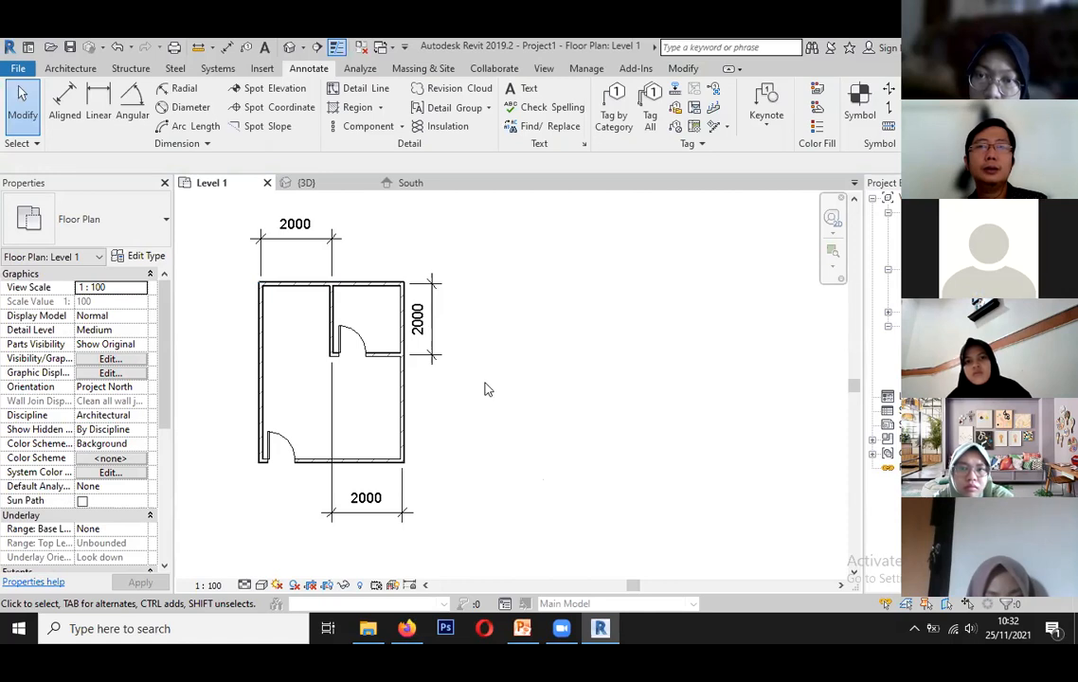
scroll(272, 402, down, 1)
scroll(275, 399, up, 2)
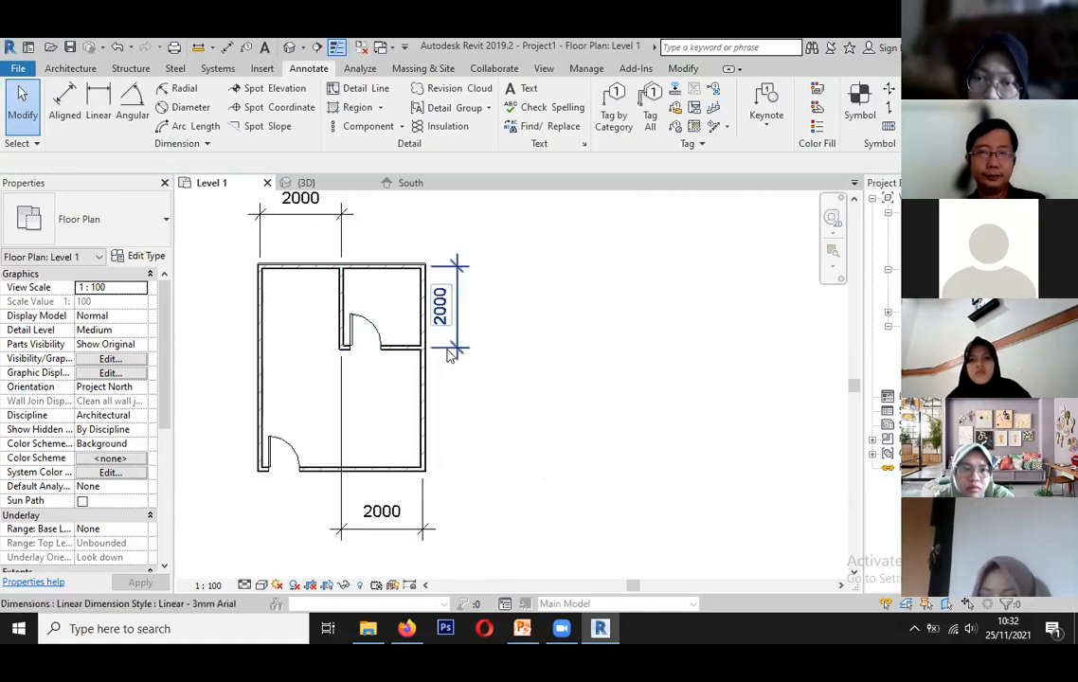
scroll(456, 391, down, 2)
scroll(516, 217, up, 2)
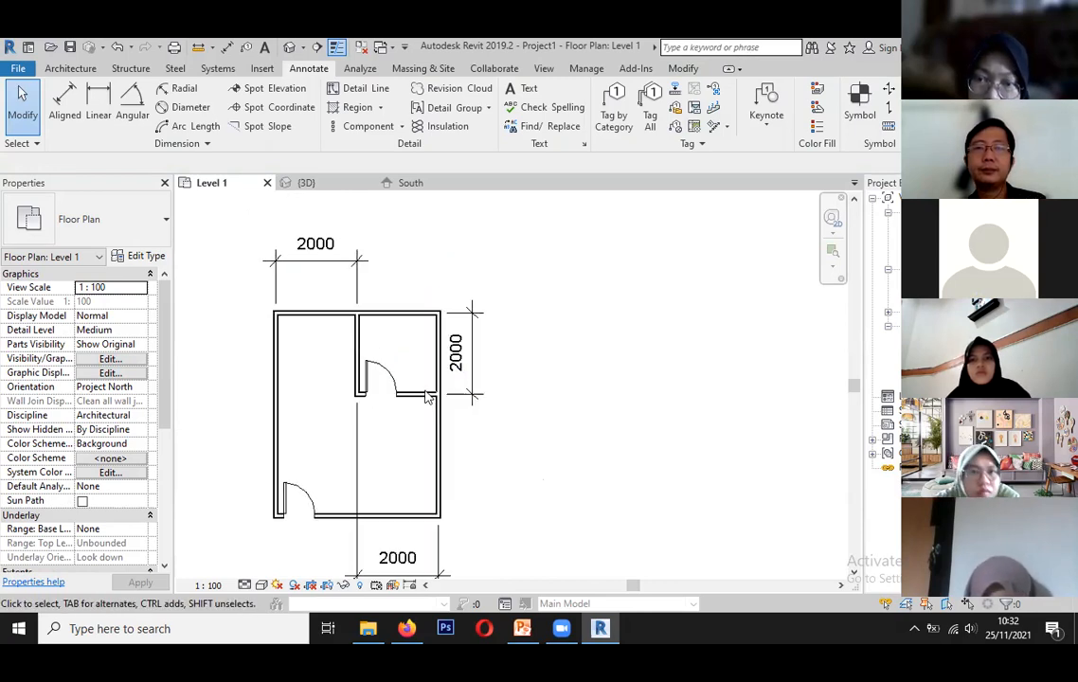
scroll(396, 427, up, 1)
scroll(396, 427, down, 1)
scroll(397, 457, up, 1)
scroll(361, 339, down, 1)
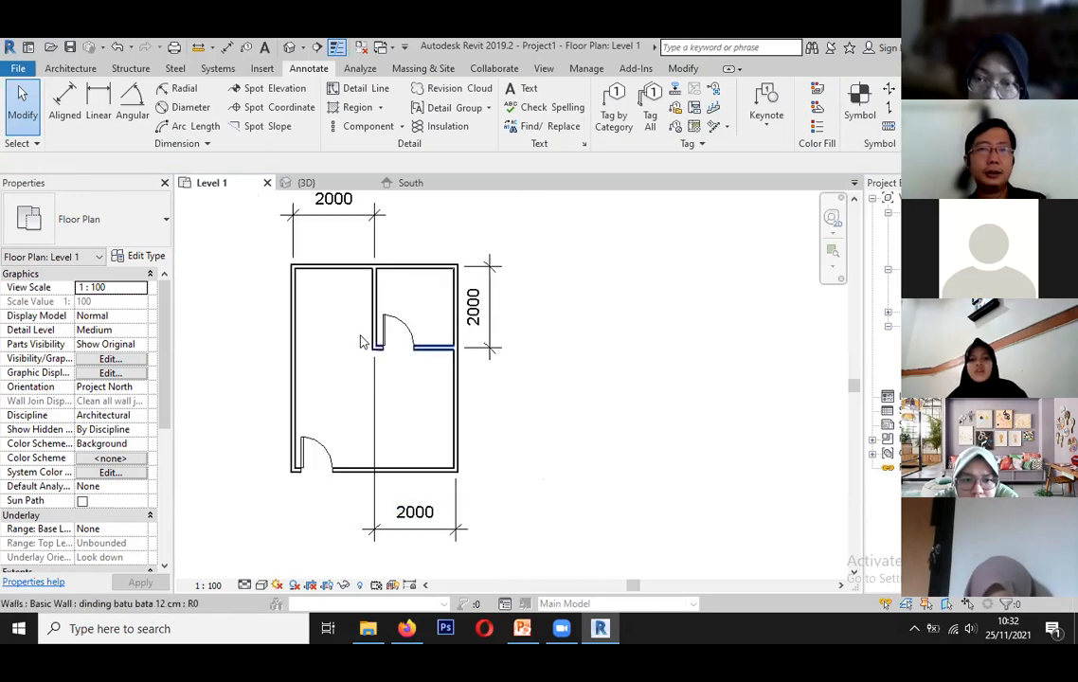
scroll(363, 309, down, 1)
scroll(348, 296, up, 1)
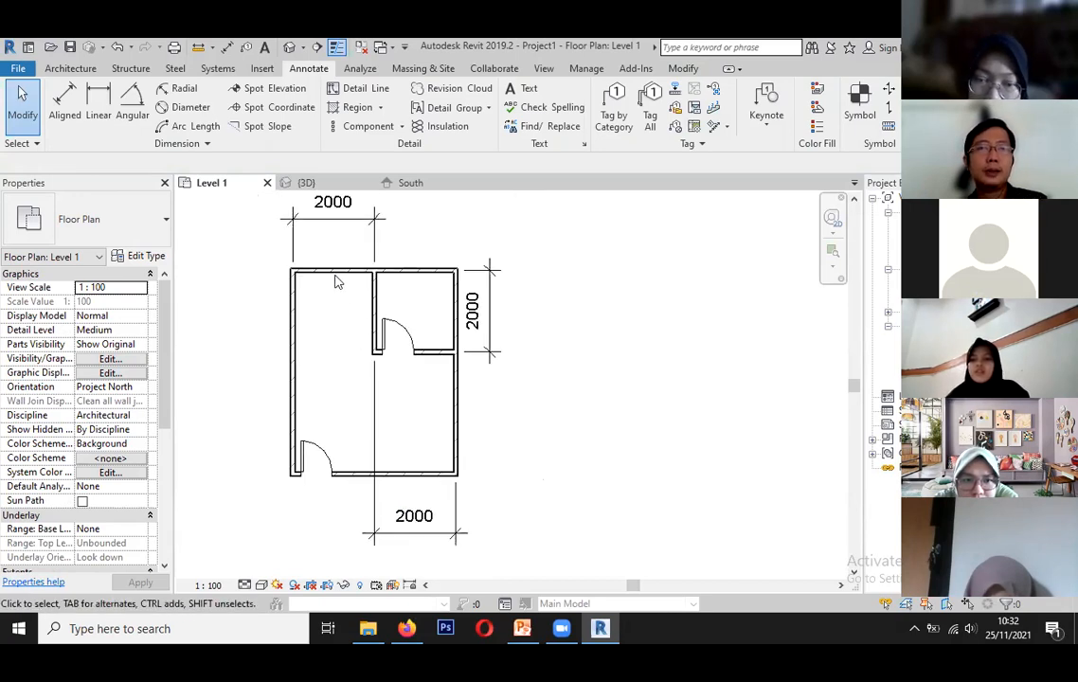
scroll(360, 246, up, 1)
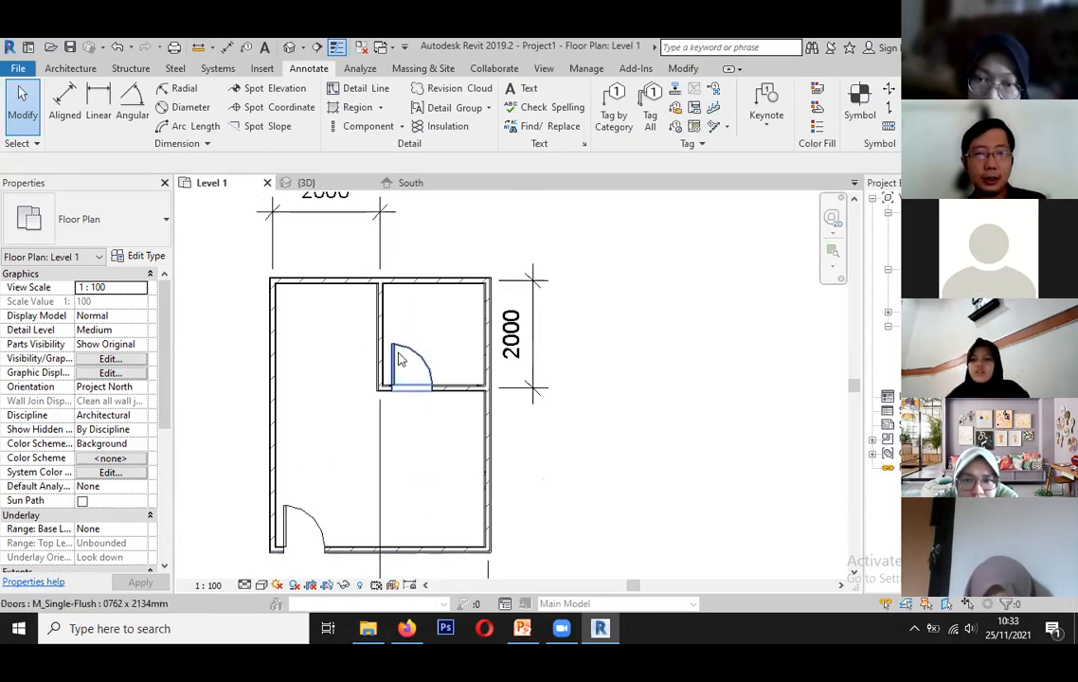
scroll(486, 303, down, 1)
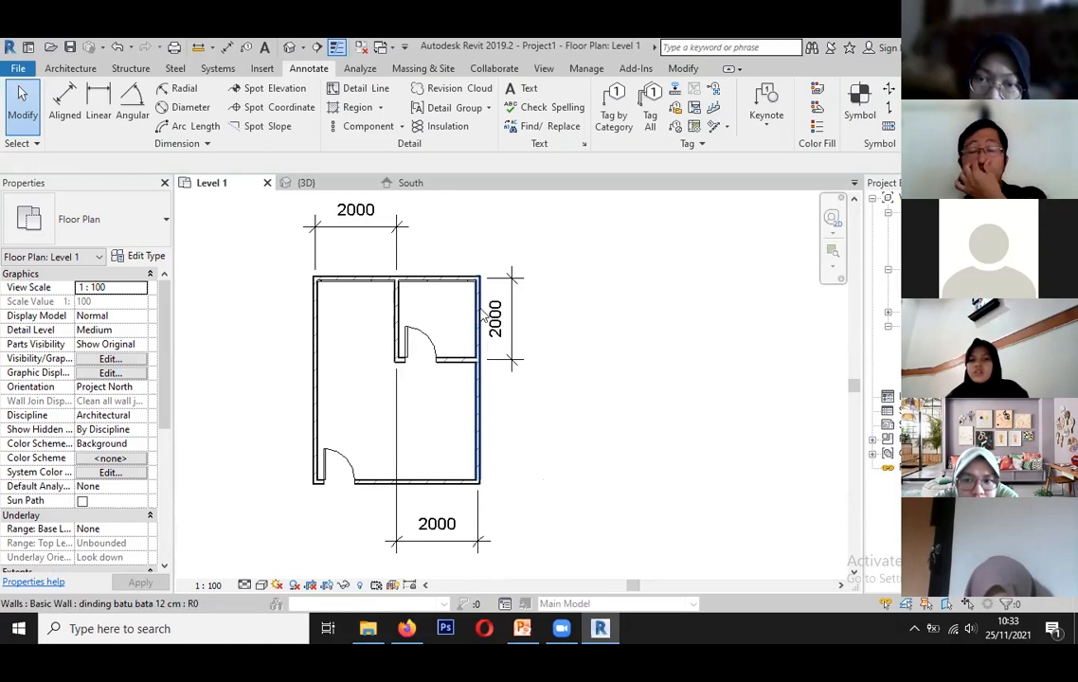
scroll(417, 379, down, 1)
scroll(516, 344, up, 1)
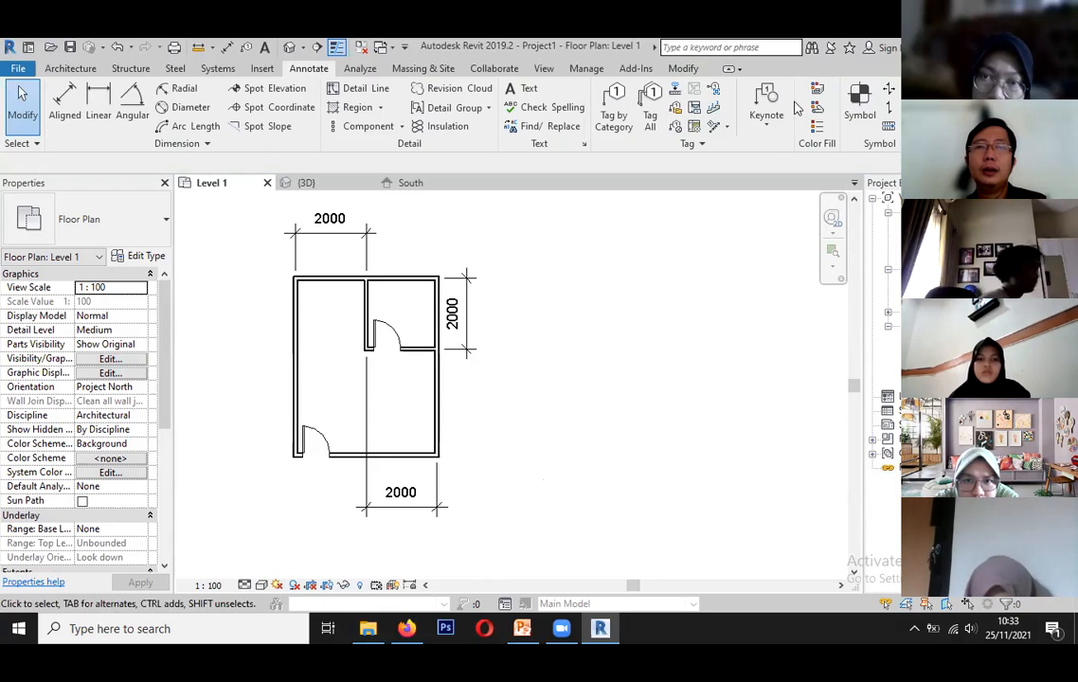
scroll(377, 301, up, 3)
scroll(401, 401, down, 3)
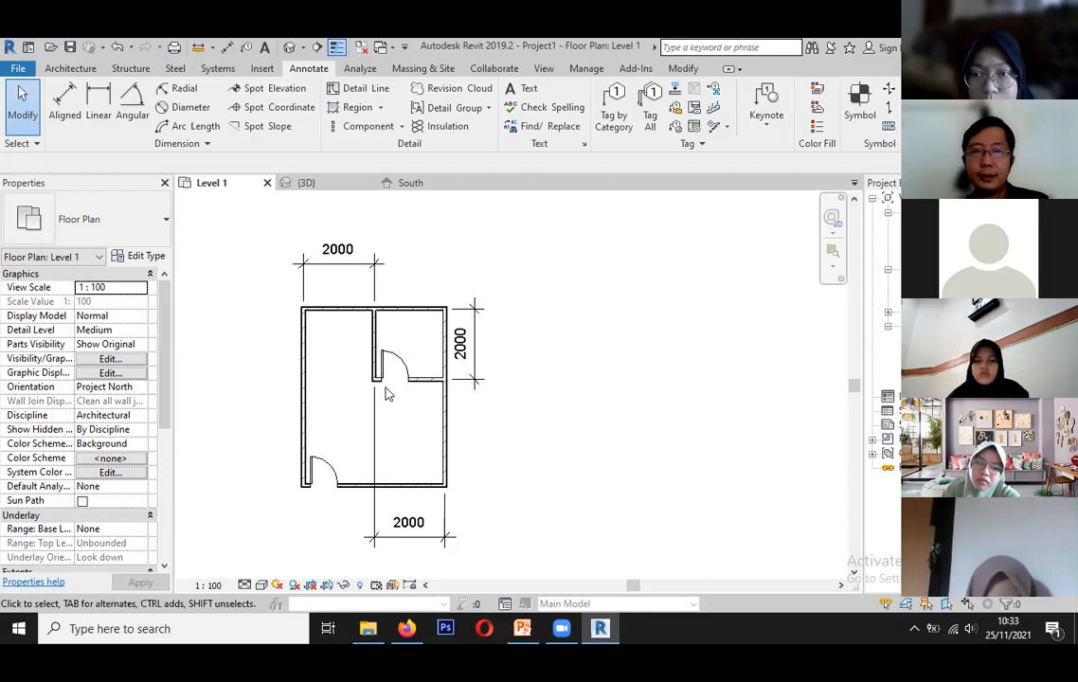
scroll(426, 417, up, 3)
scroll(313, 337, up, 1)
scroll(313, 341, down, 4)
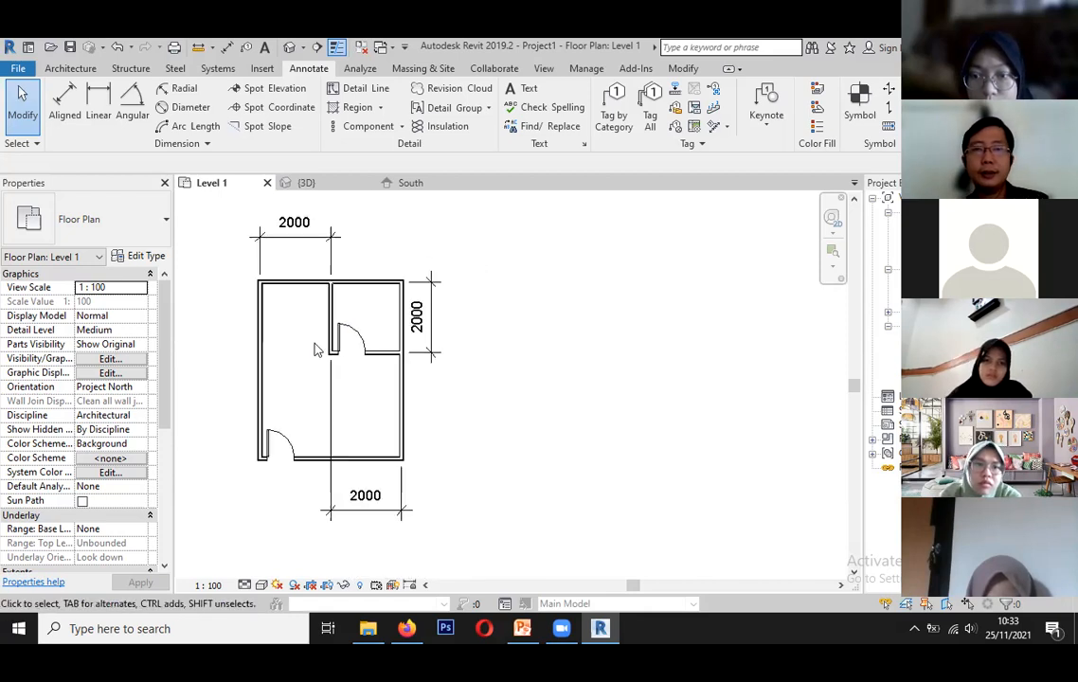